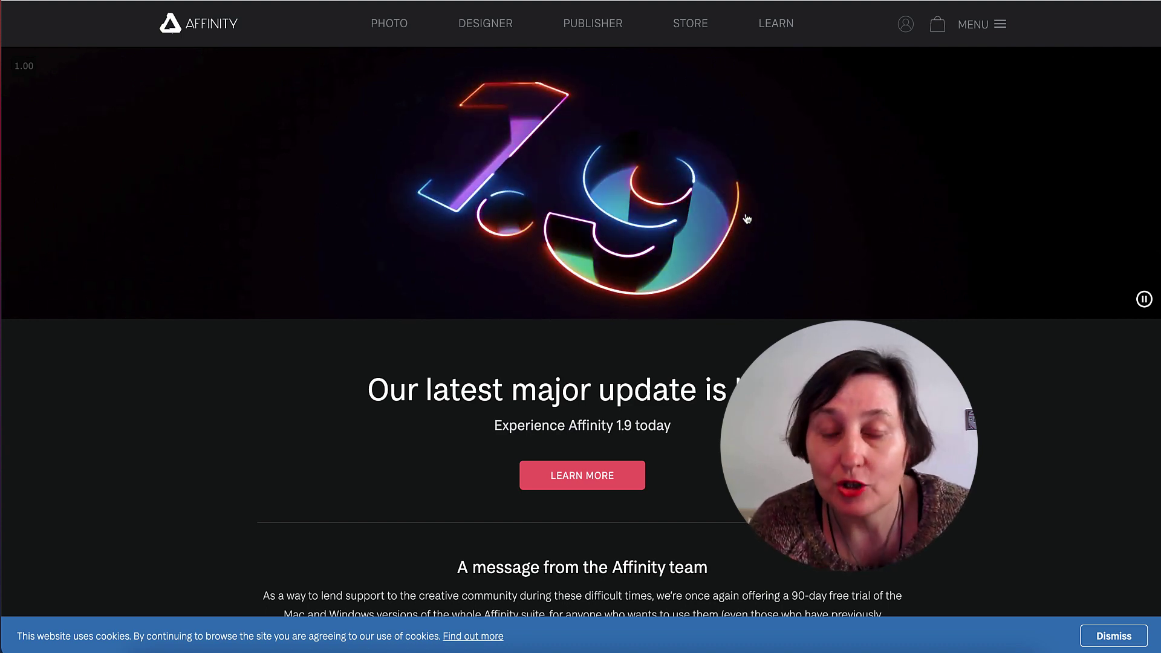
Step: Scroll up and down through the open view before moving on to Affinity Publisher
scroll(663, 199, "down", 2)
scroll(662, 199, "down", 9)
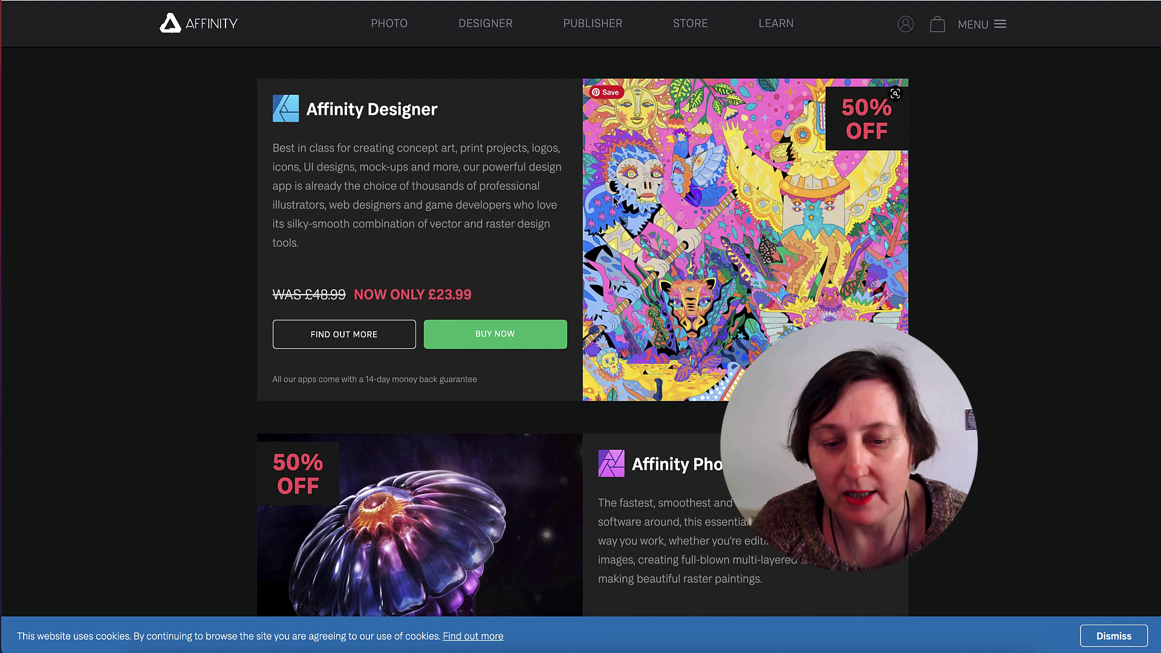
scroll(613, 188, "down", 2)
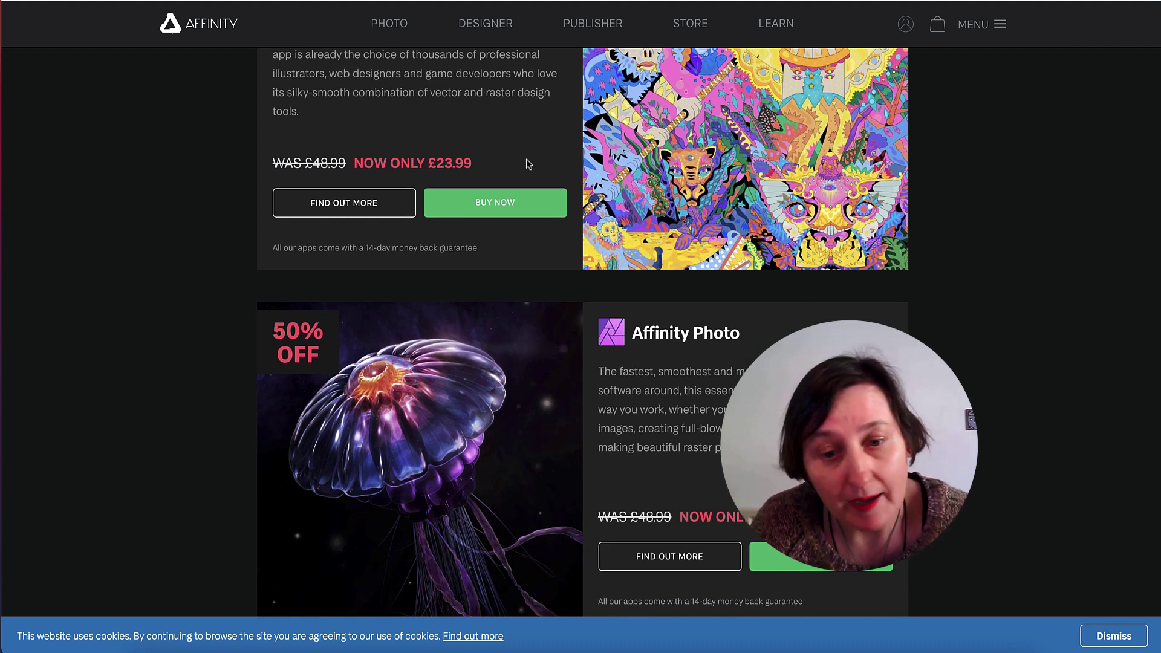
scroll(528, 160, "down", 2)
scroll(526, 161, "down", 6)
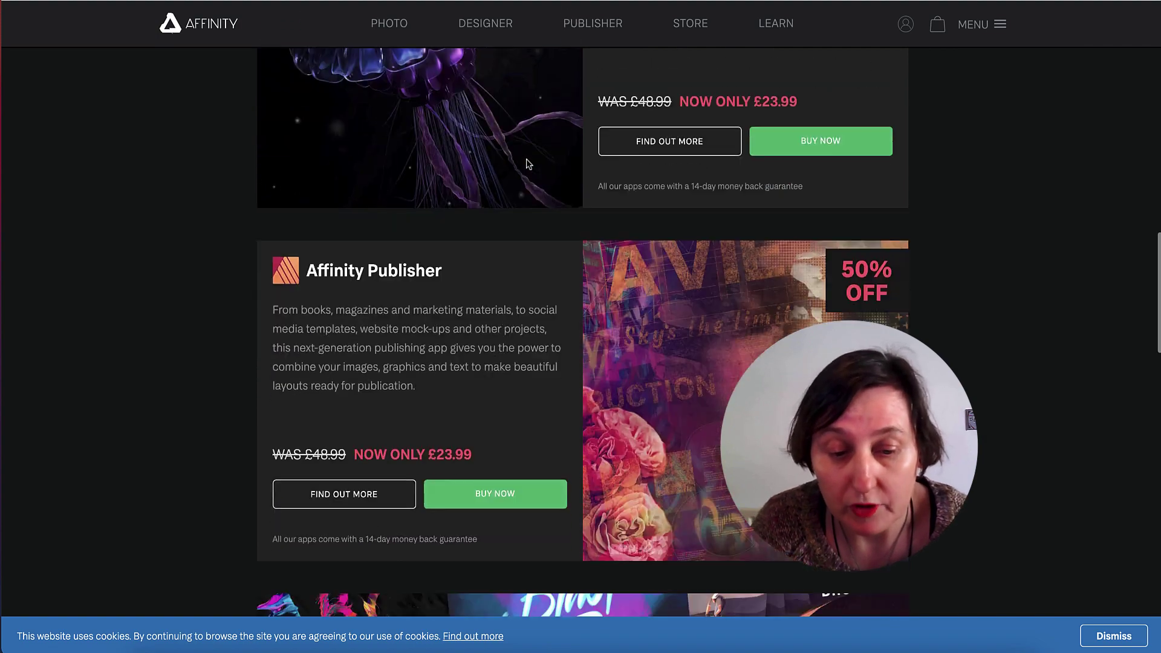
scroll(468, 272, "down", 1)
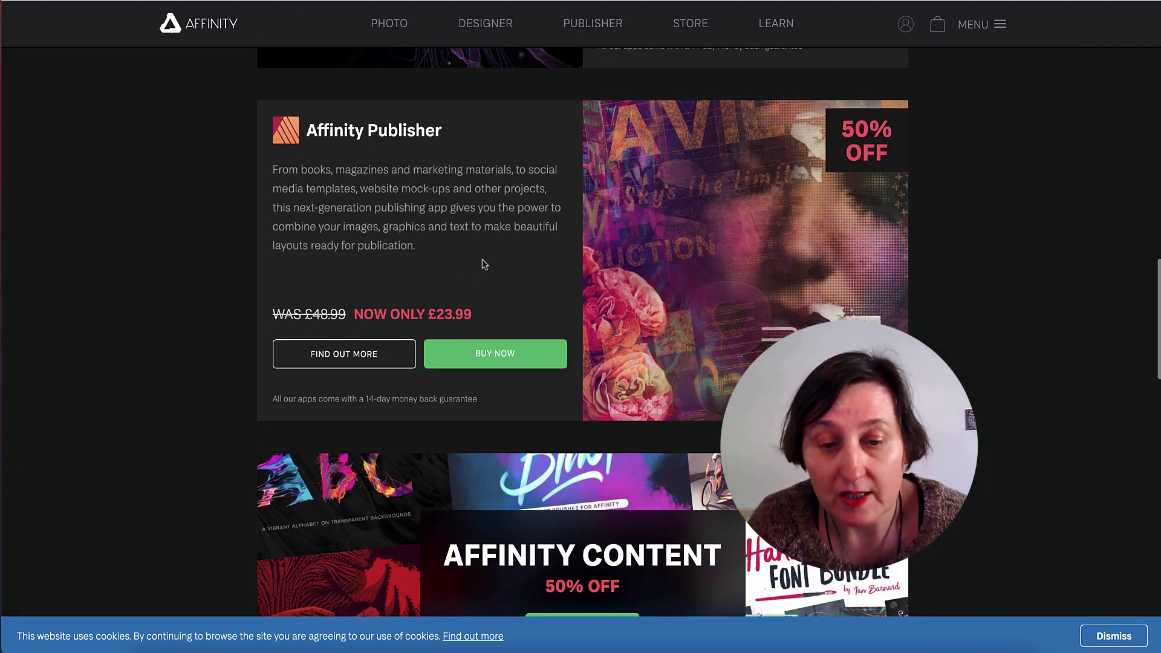
scroll(483, 261, "up", 9)
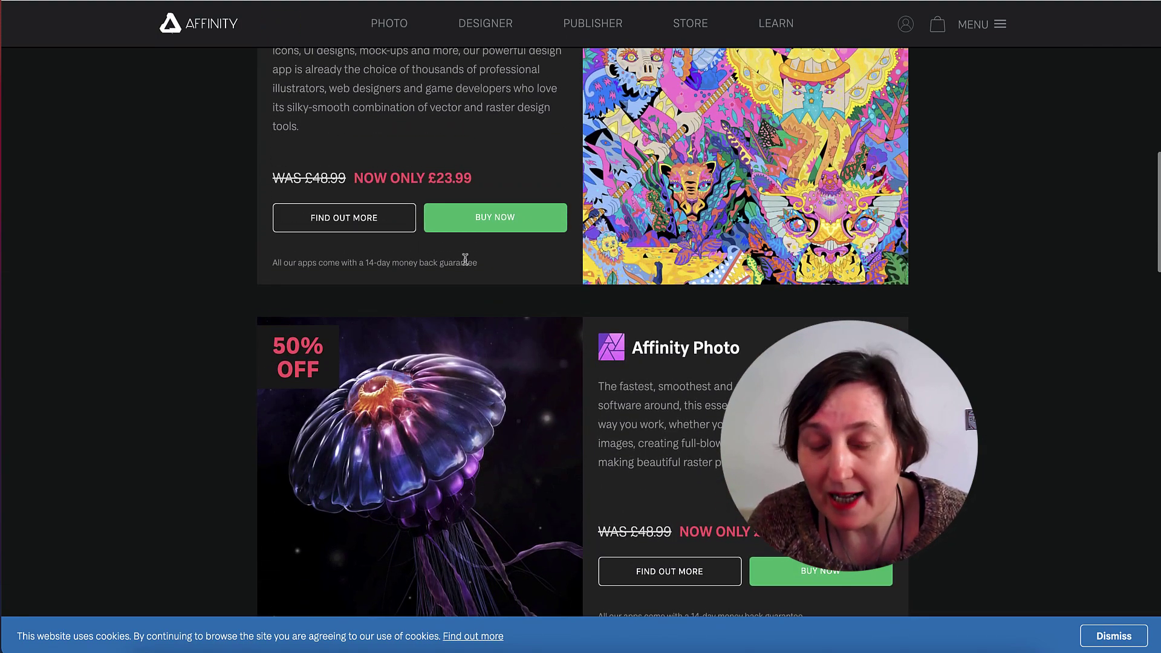
scroll(465, 258, "down", 20)
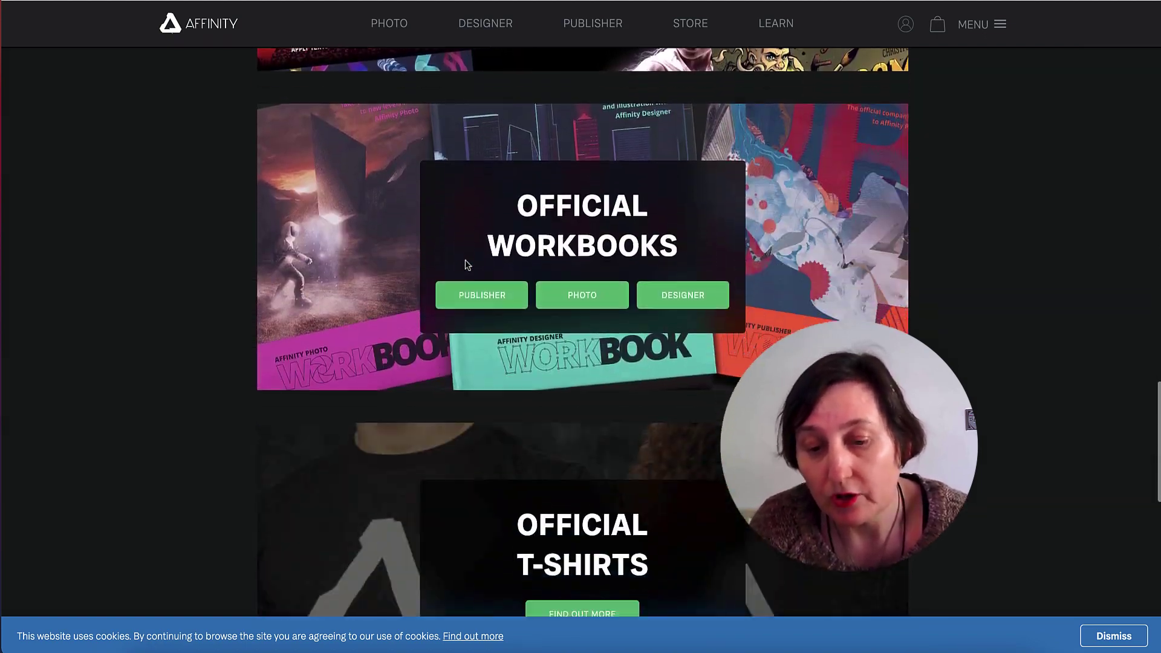
scroll(467, 264, "down", 13)
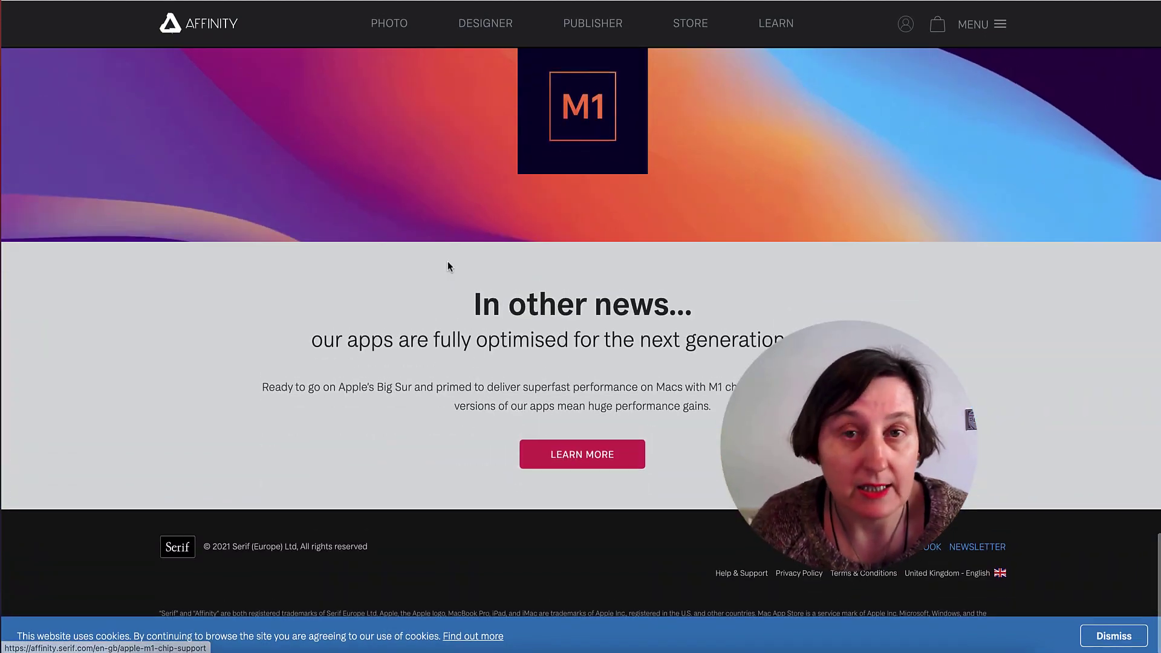
scroll(478, 236, "up", 5)
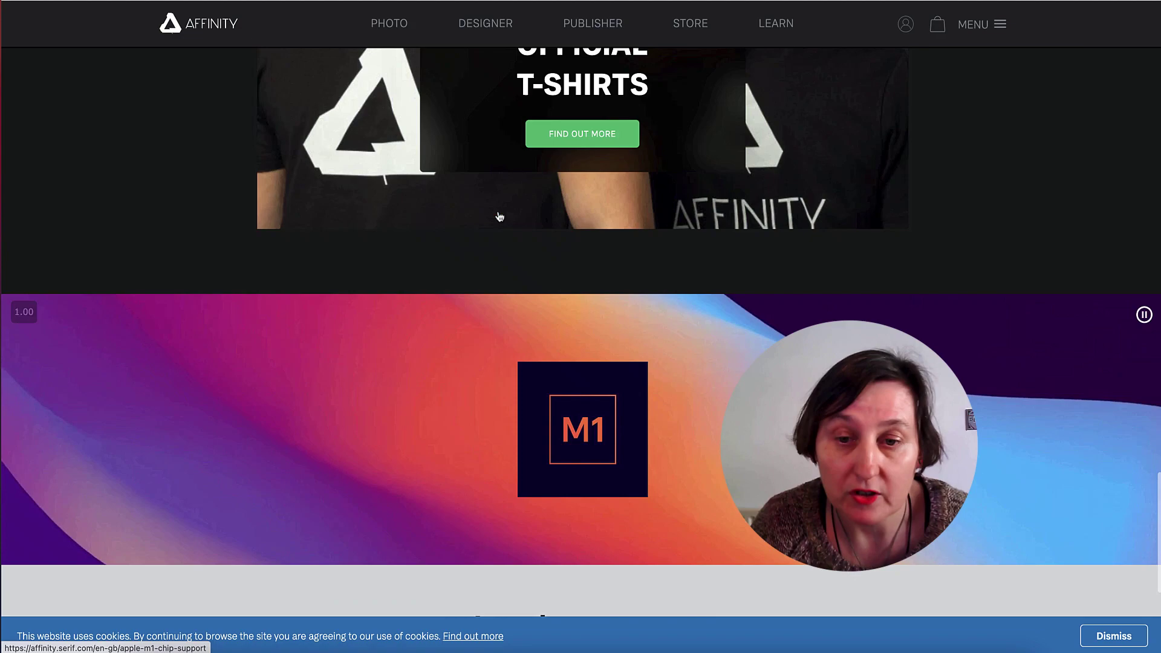
scroll(500, 217, "up", 20)
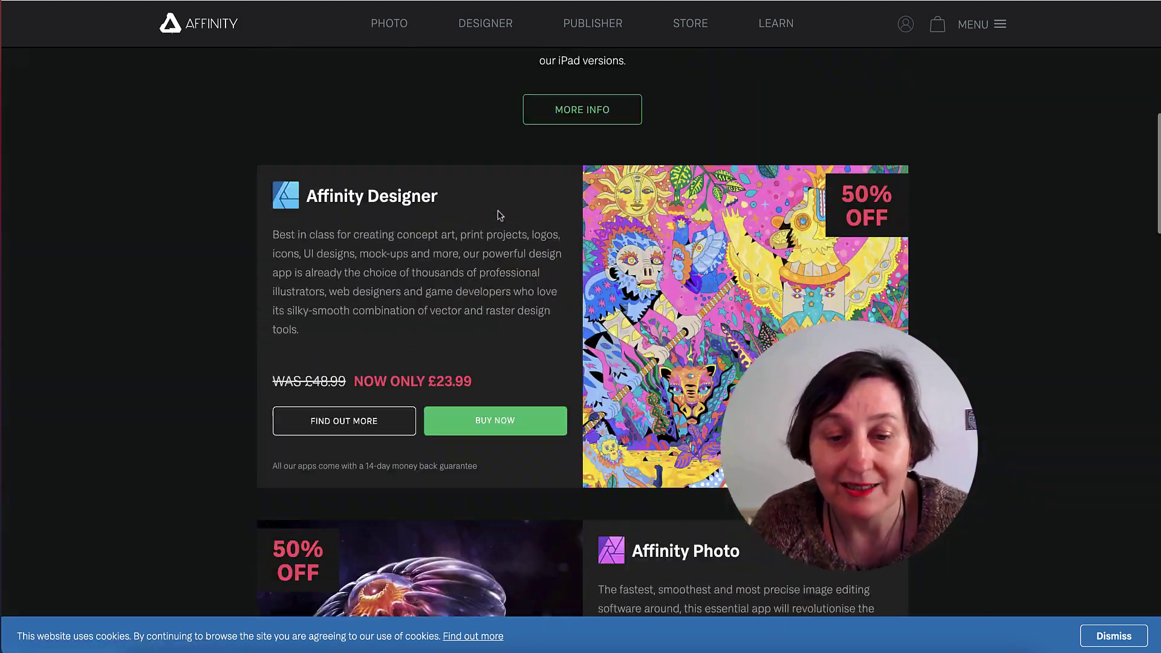
scroll(499, 217, "up", 1)
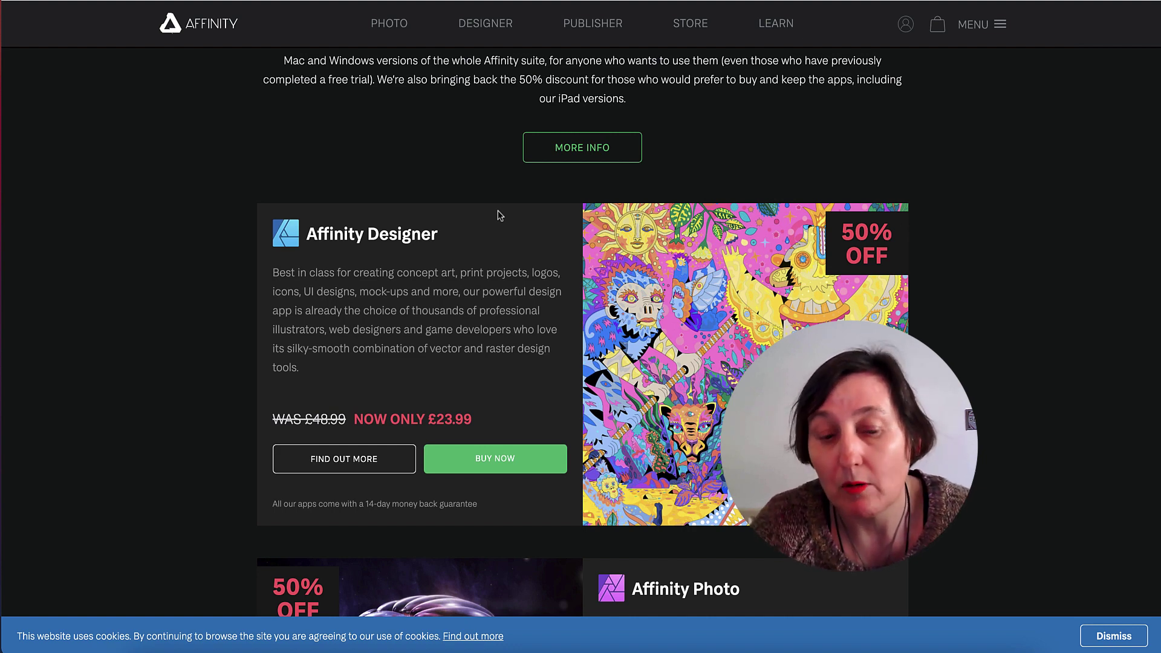
scroll(475, 178, "down", 5)
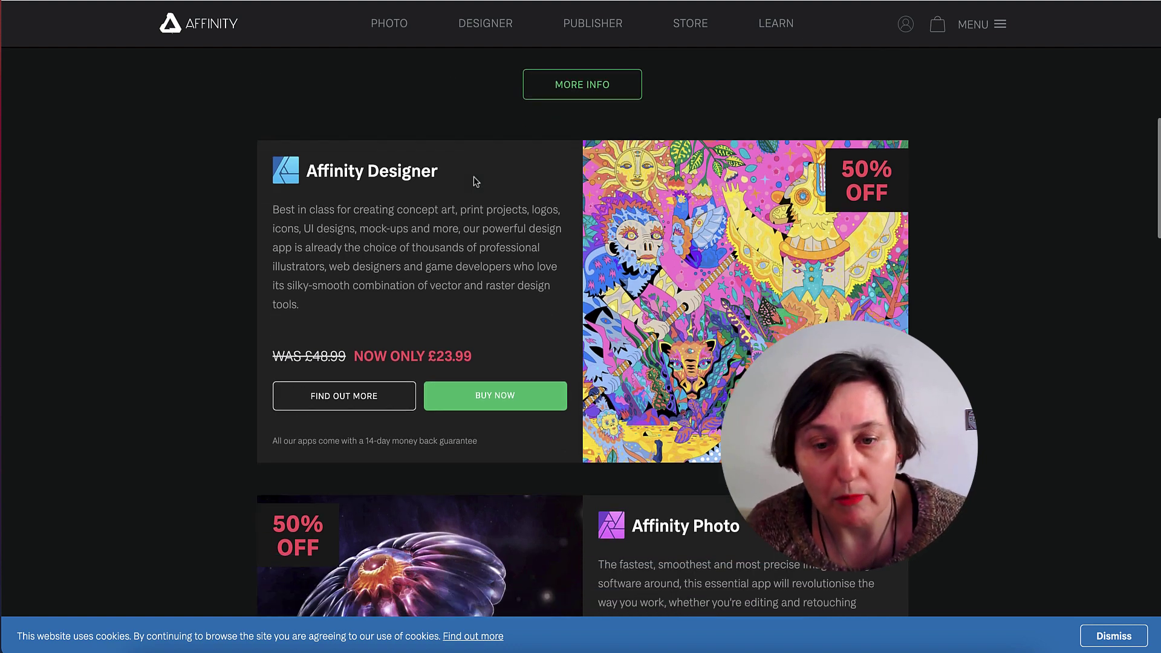
scroll(475, 177, "down", 7)
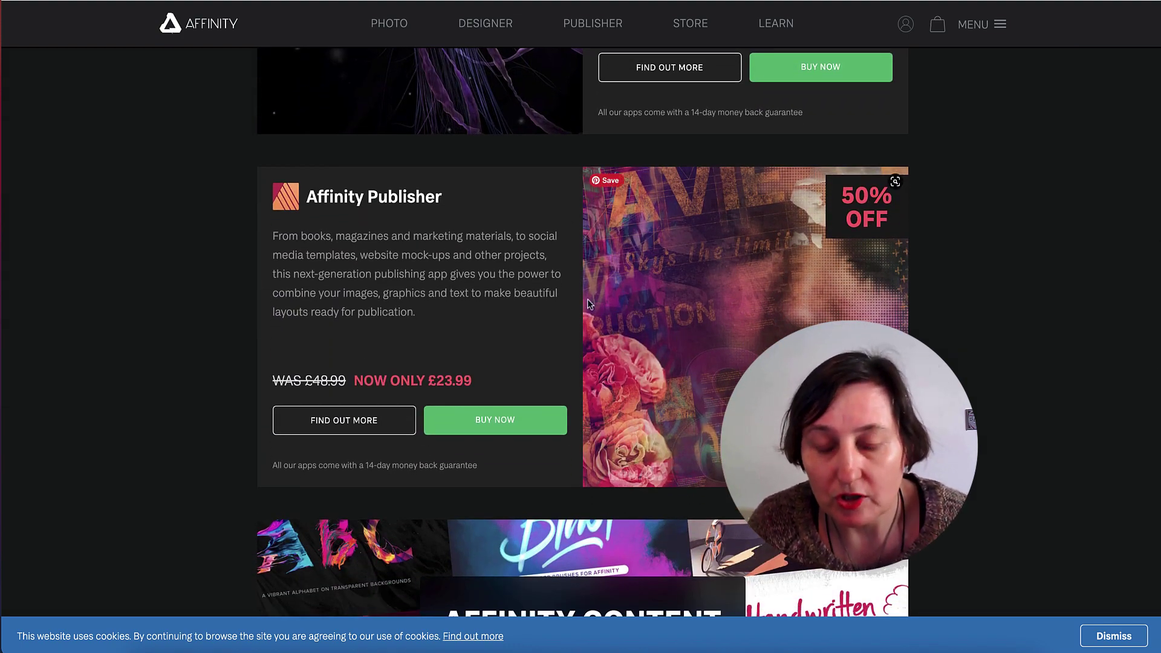
scroll(588, 300, "up", 2)
scroll(519, 296, "up", 3)
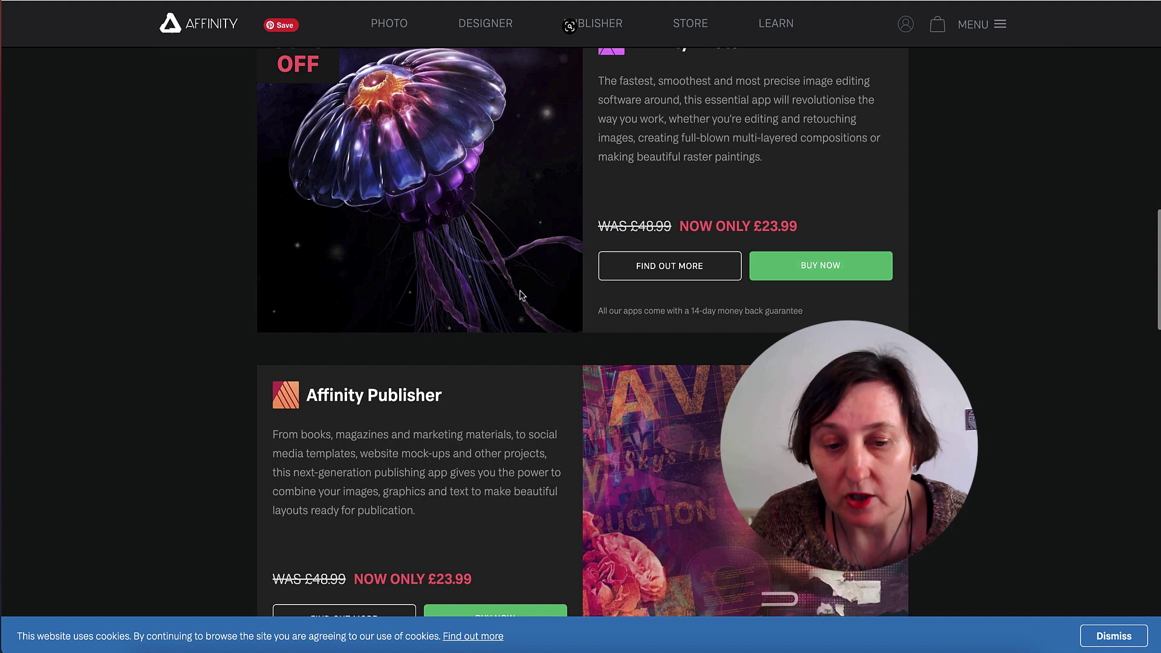
scroll(522, 296, "up", 7)
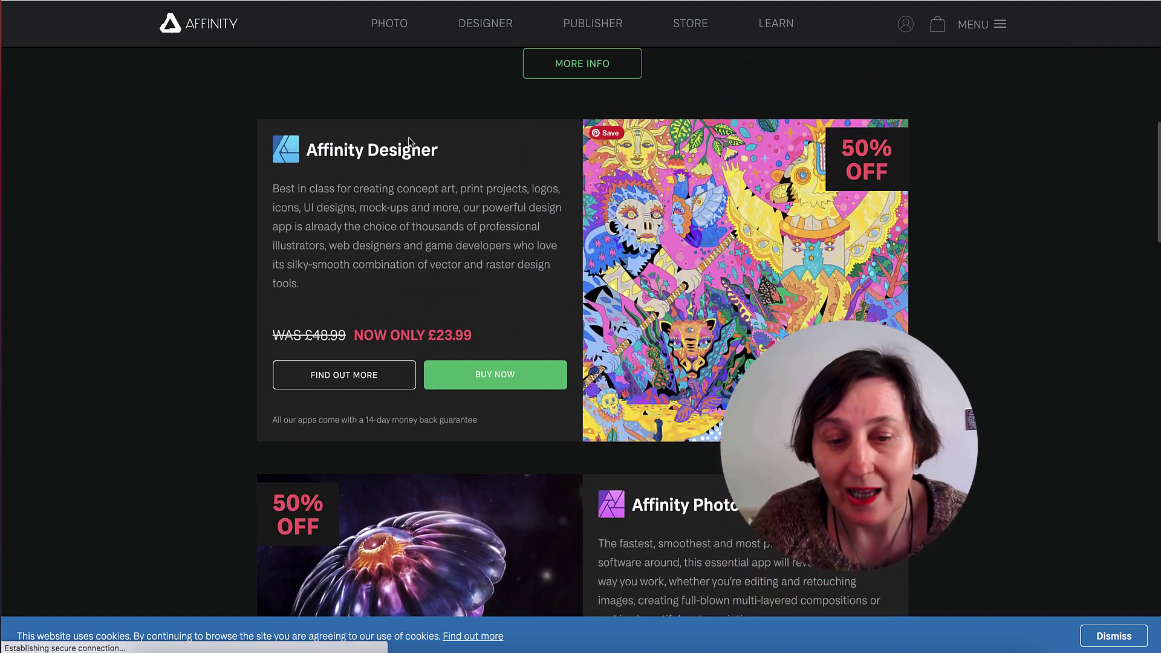
scroll(494, 194, "down", 1)
scroll(494, 195, "down", 1)
scroll(493, 195, "up", 1)
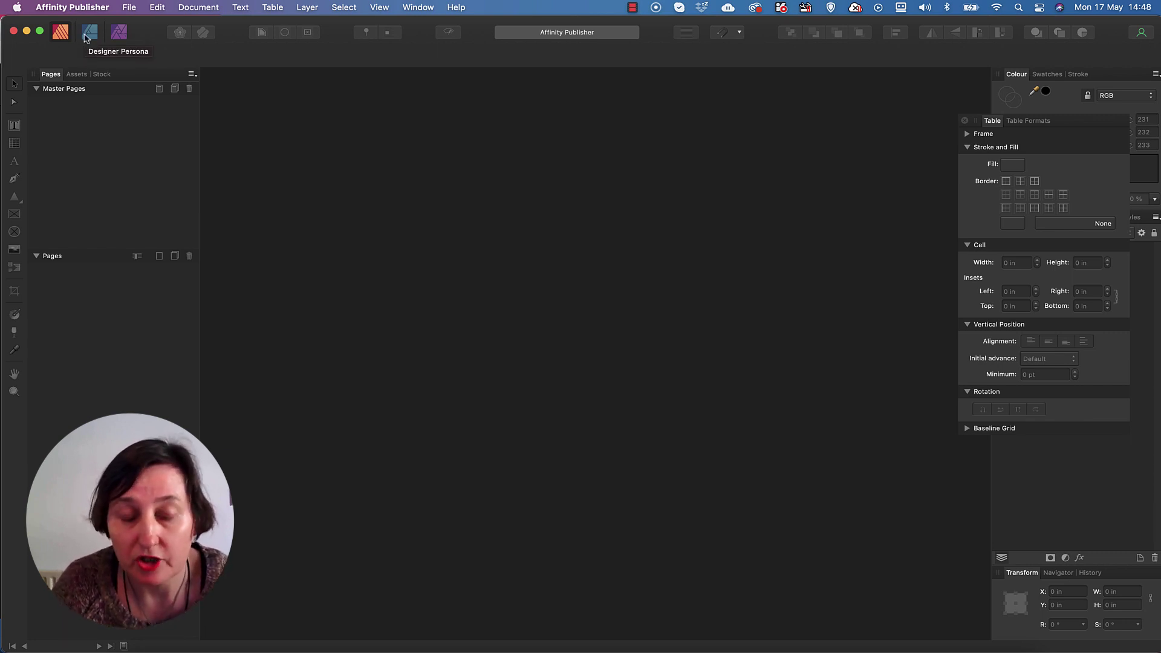
Step: Start a new document sized 6 × 9 in at 300 DPI, in inches, with 120 pages
left_click(129, 8)
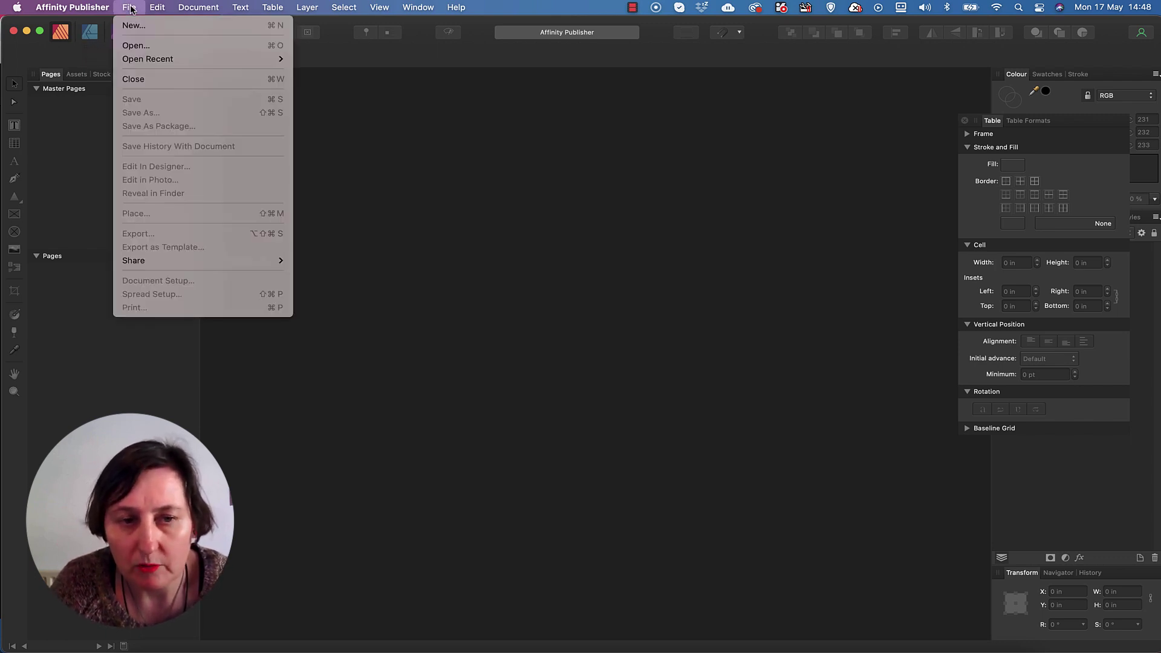
left_click(136, 24)
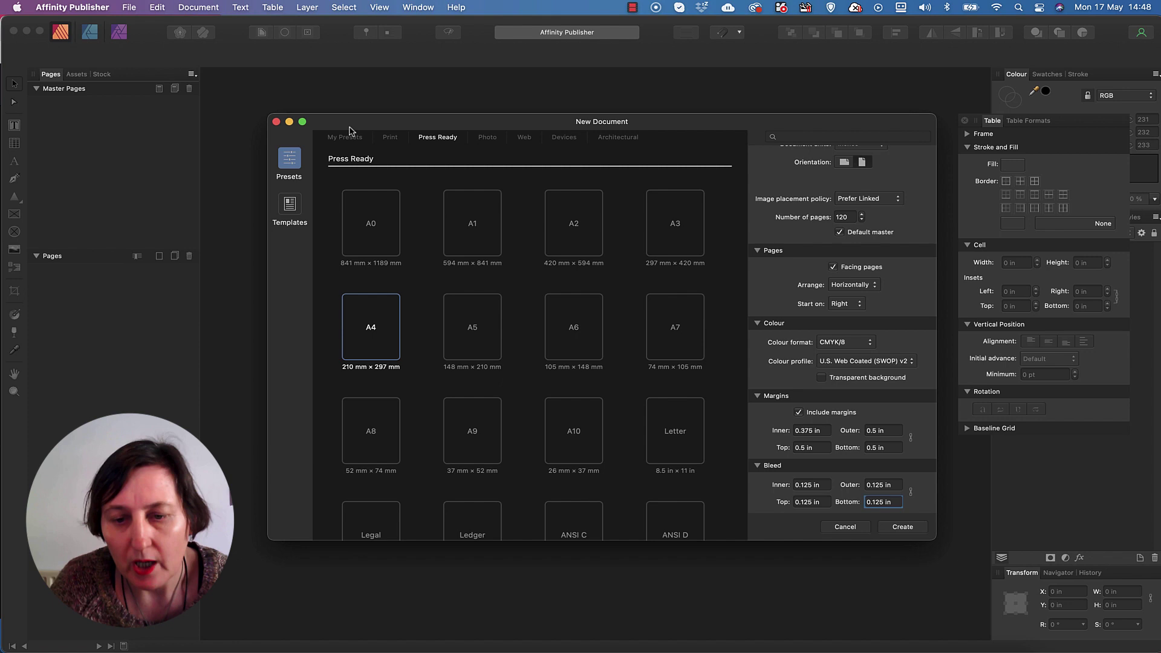
scroll(801, 213, "up", 5)
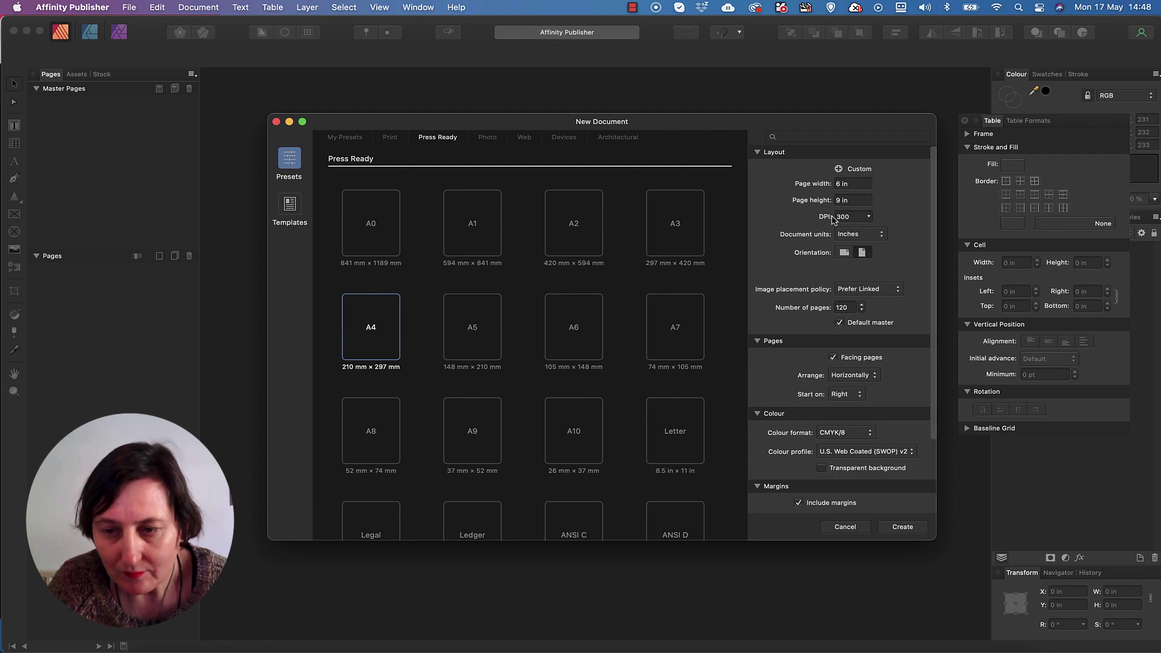
left_click(864, 236)
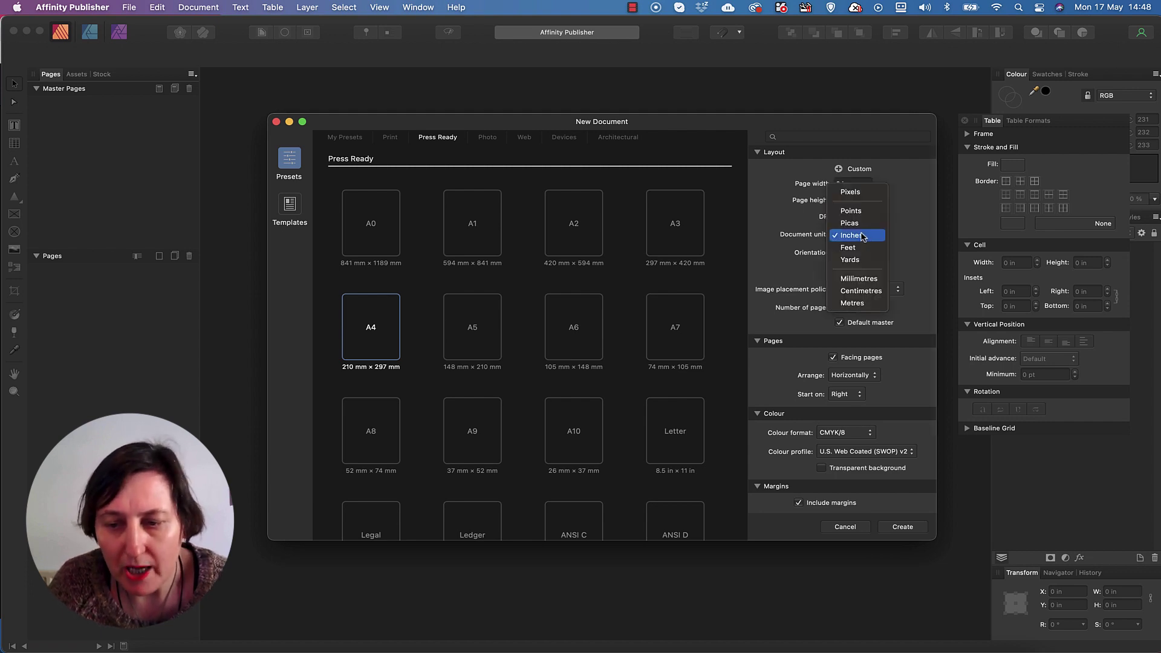
left_click(864, 235)
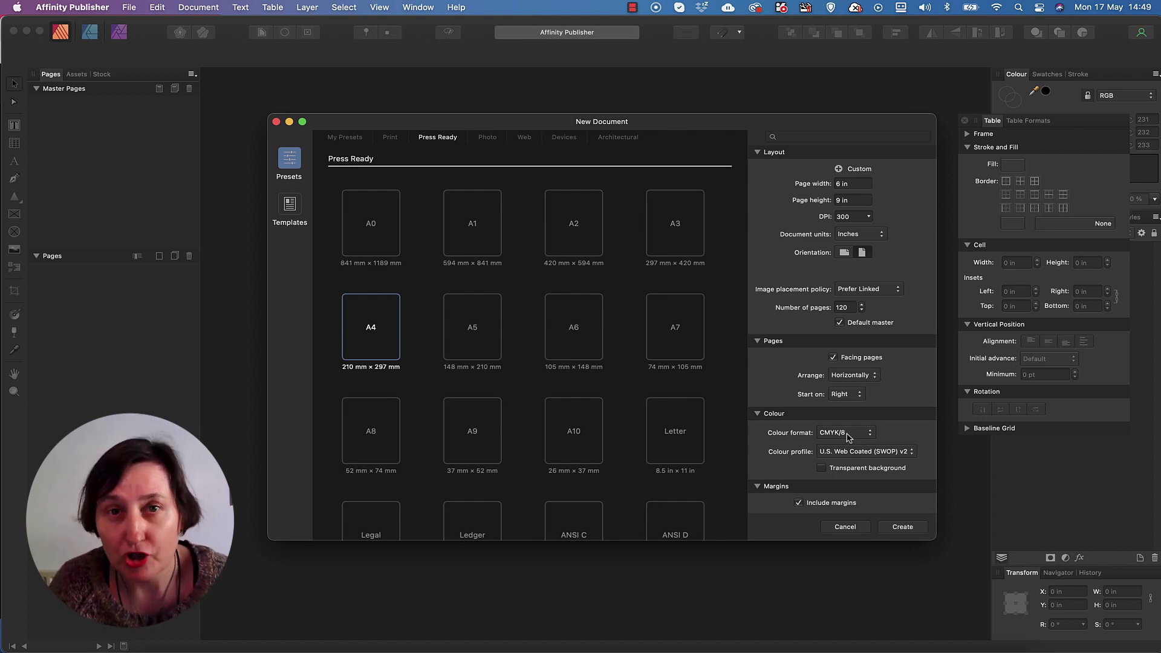
Step: Keep CMYK/8, set a 0.375 in inner margin, 0.5 in other margins, and 0.125 in bleed
left_click(849, 438)
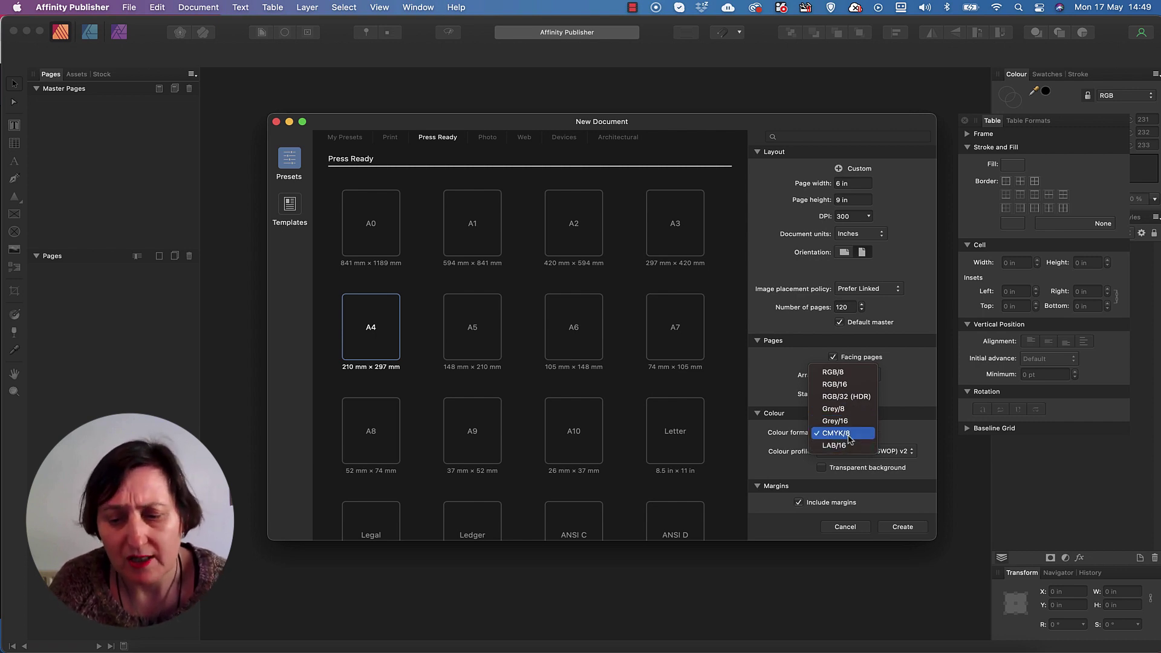
left_click(850, 433)
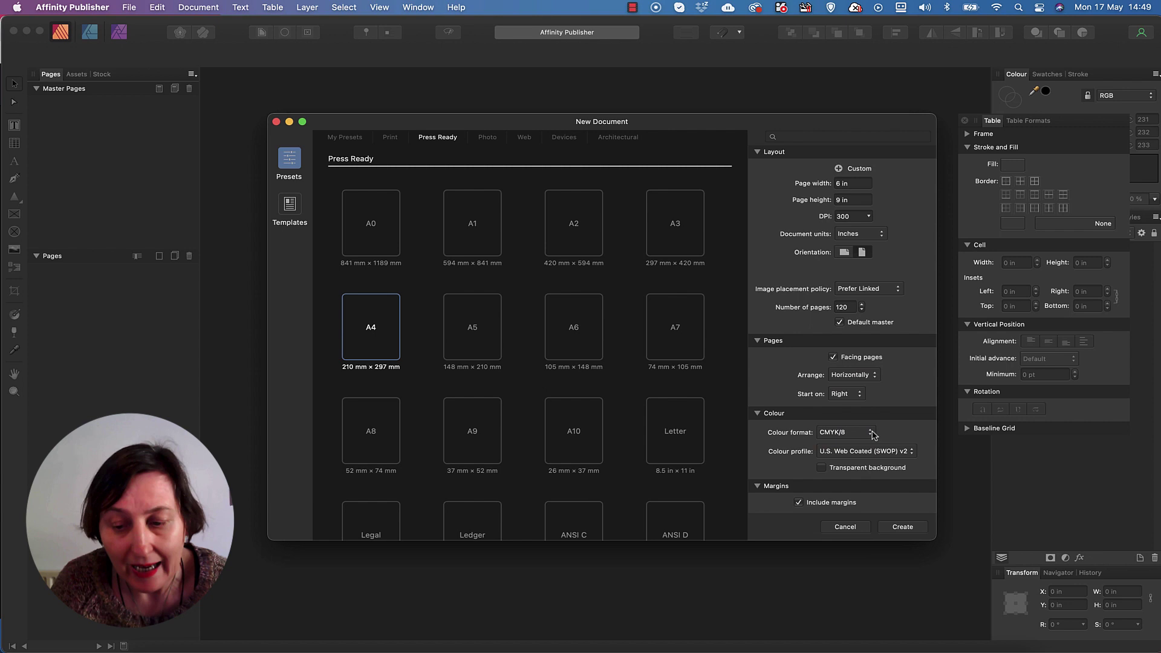
left_click(776, 488)
left_click(813, 488)
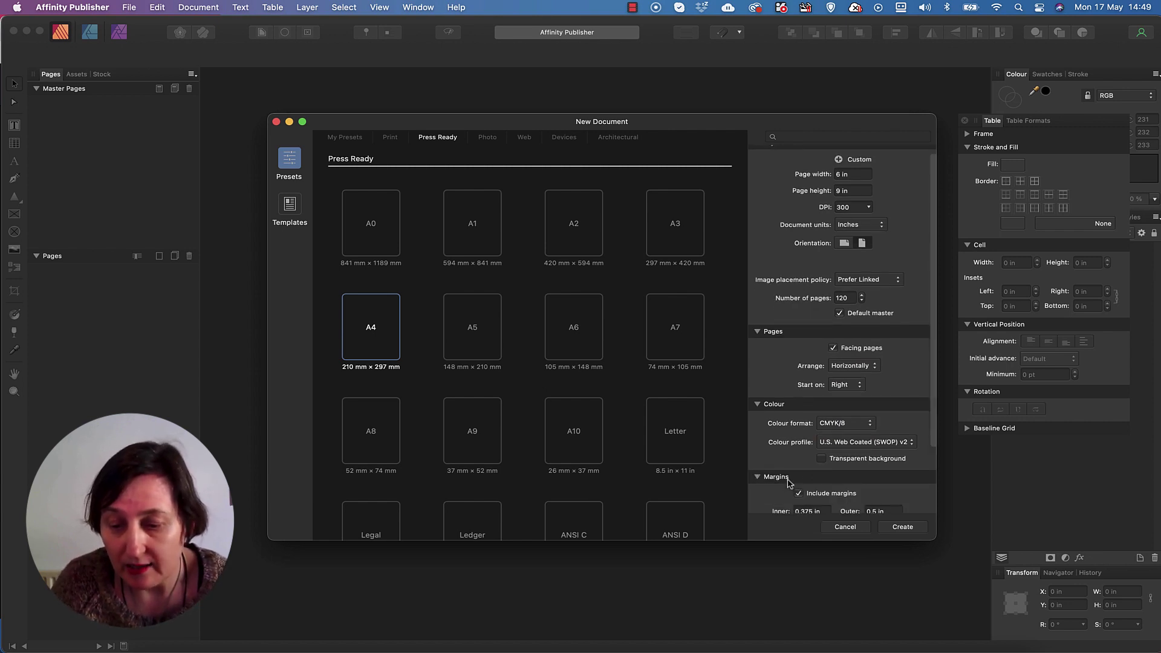
scroll(938, 396, "down", 3)
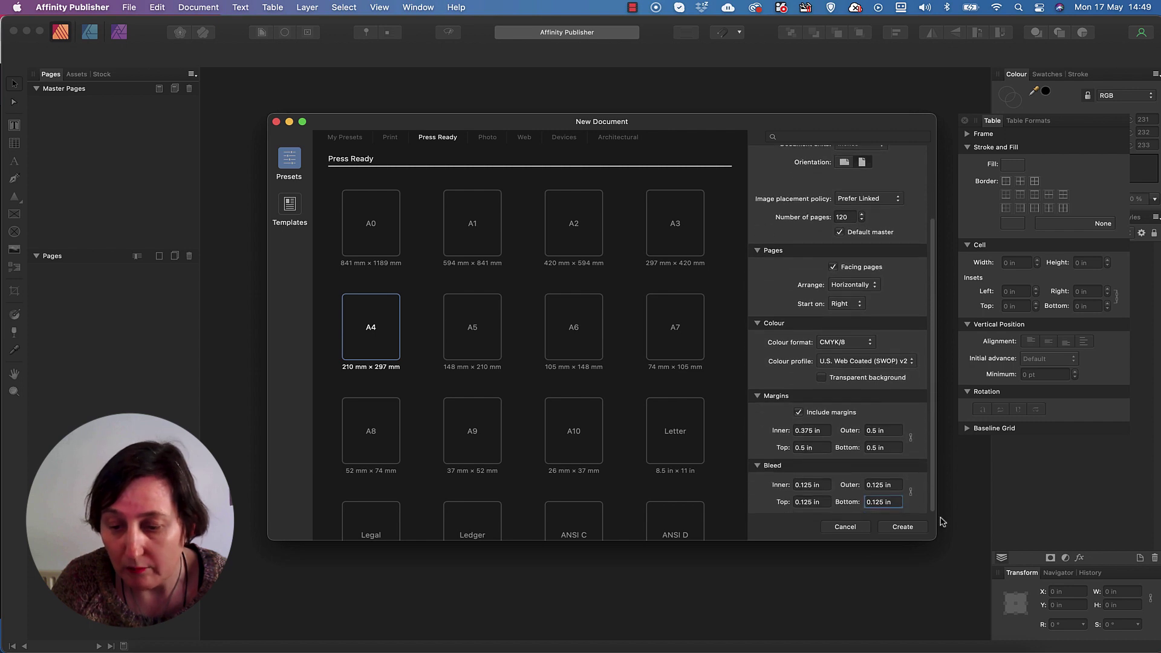
left_click(814, 434)
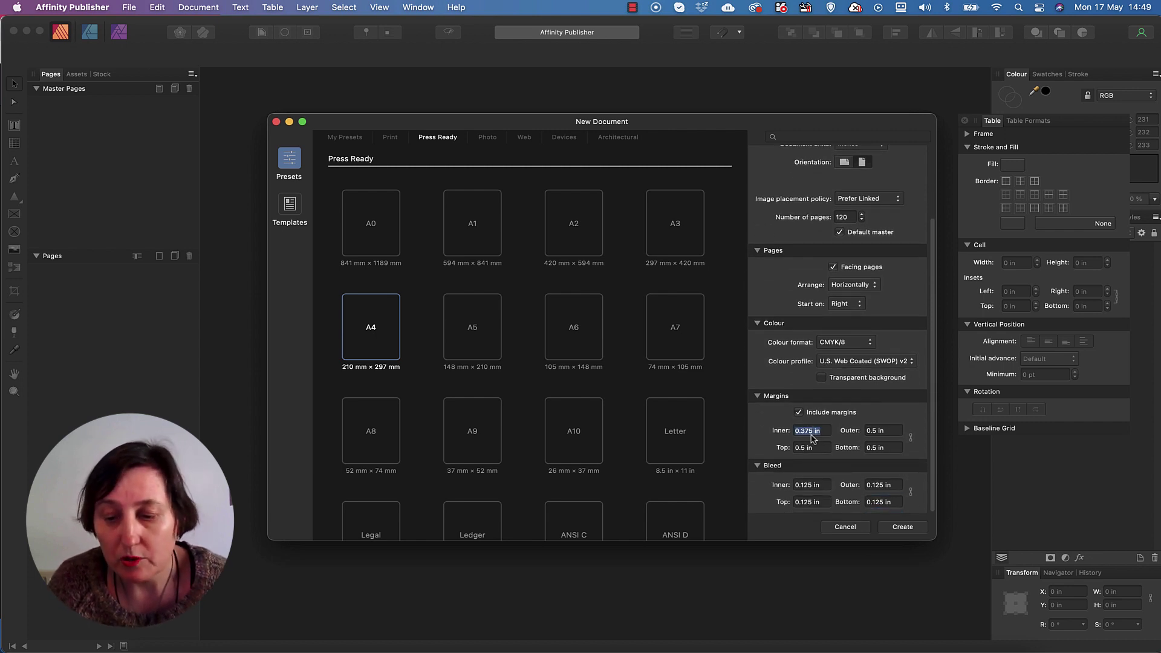
left_click(813, 435)
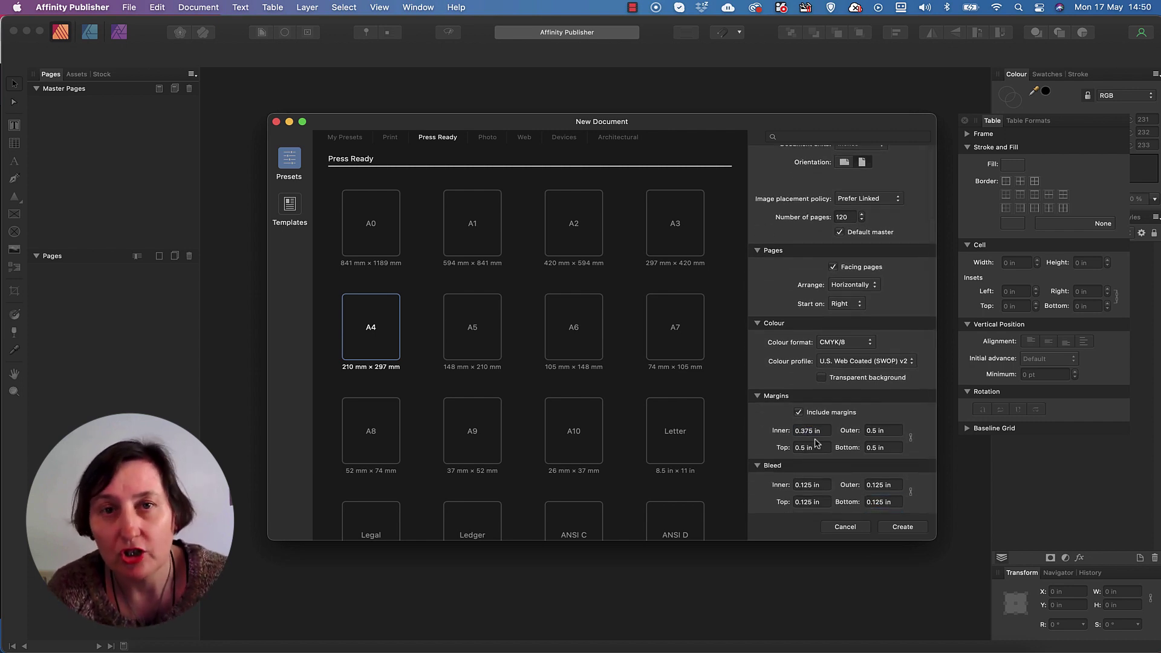
scroll(817, 442, "down", 1)
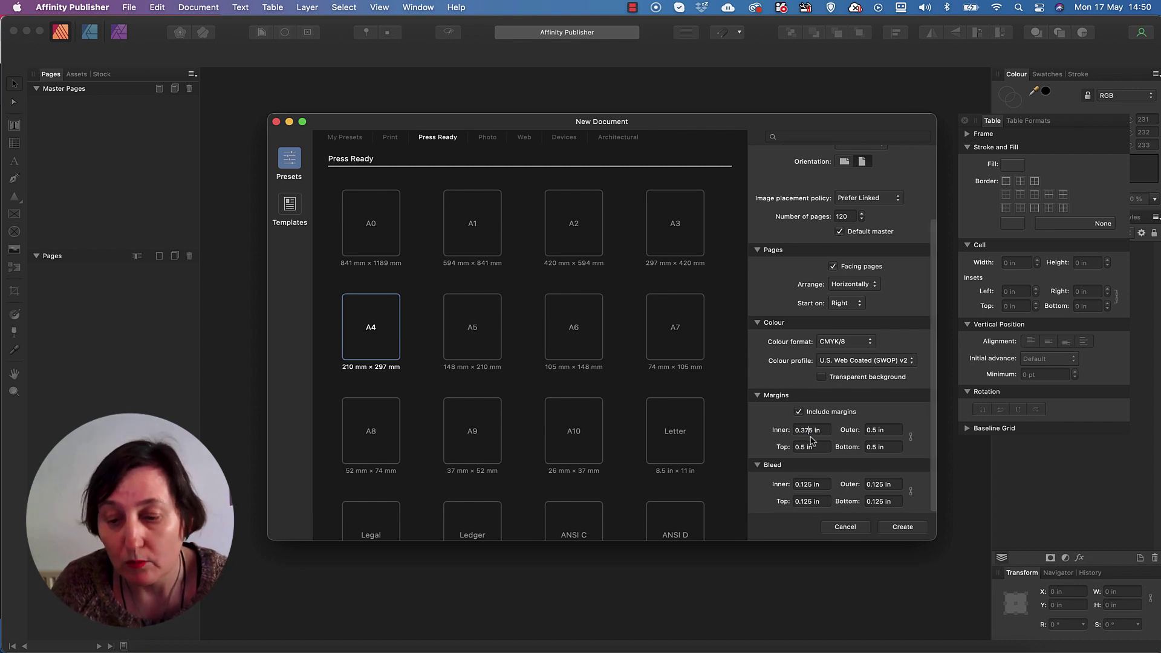
scroll(806, 440, "up", 1)
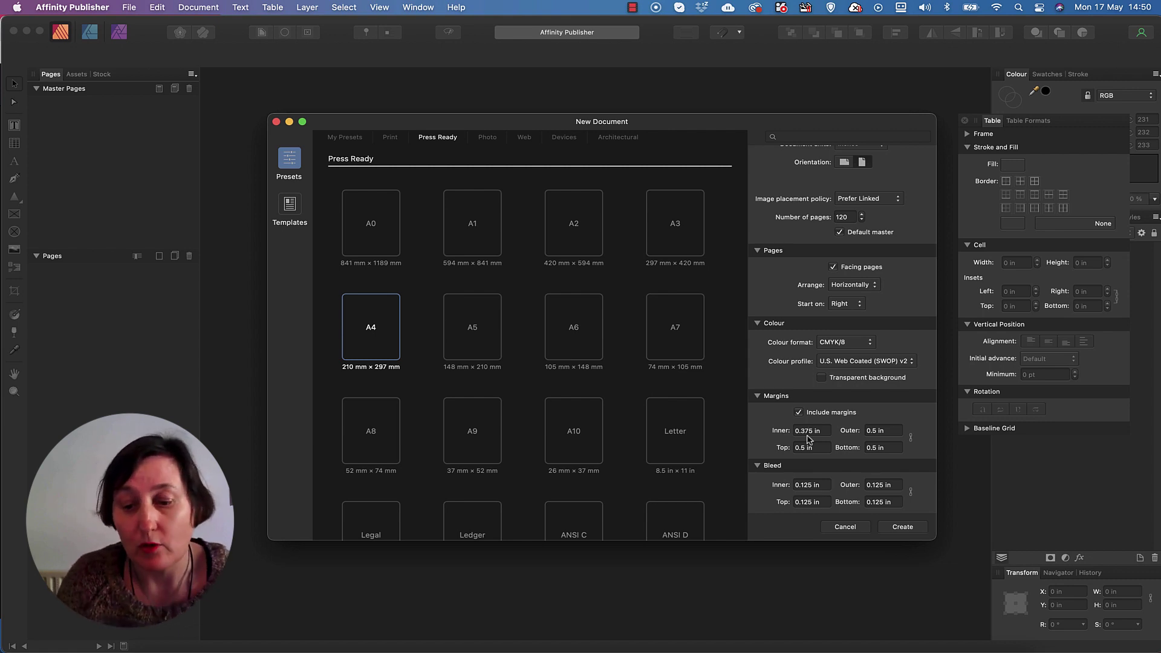
scroll(822, 460, "down", 2)
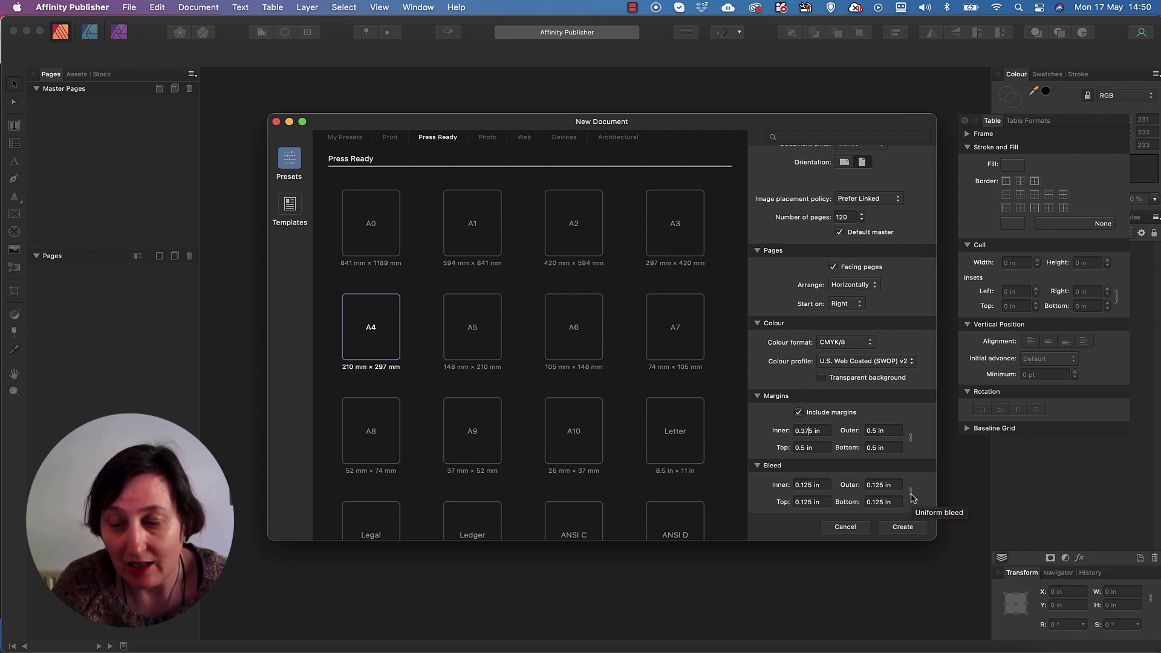
left_click(911, 492)
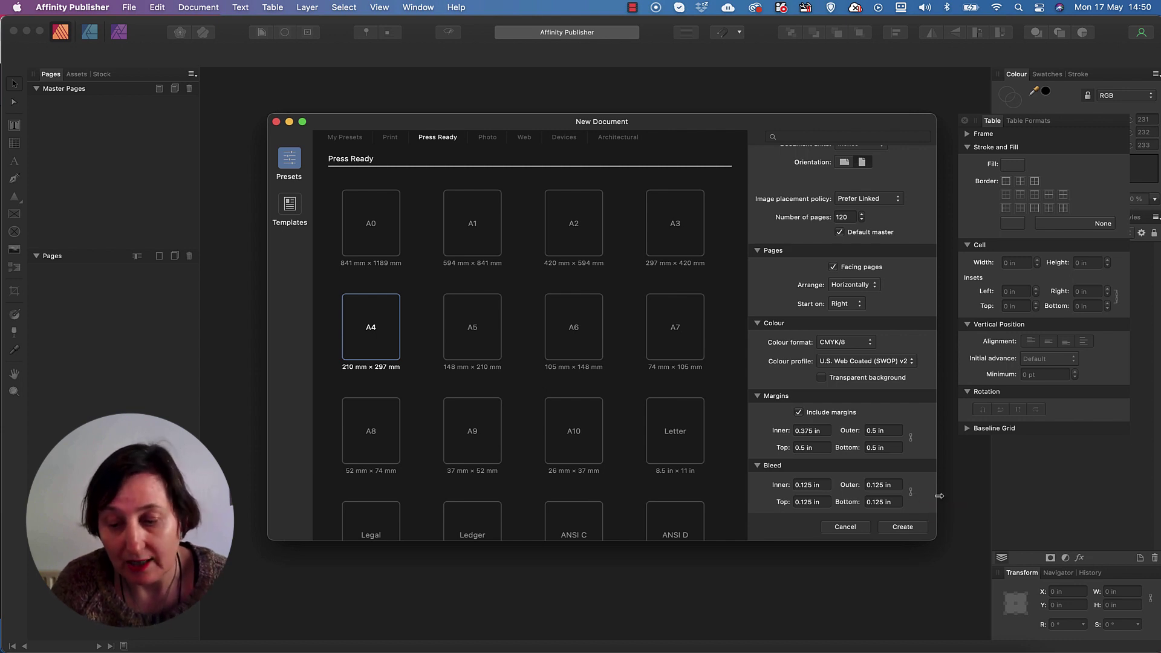
Step: Create the 120-page facing-pages document
left_click(903, 527)
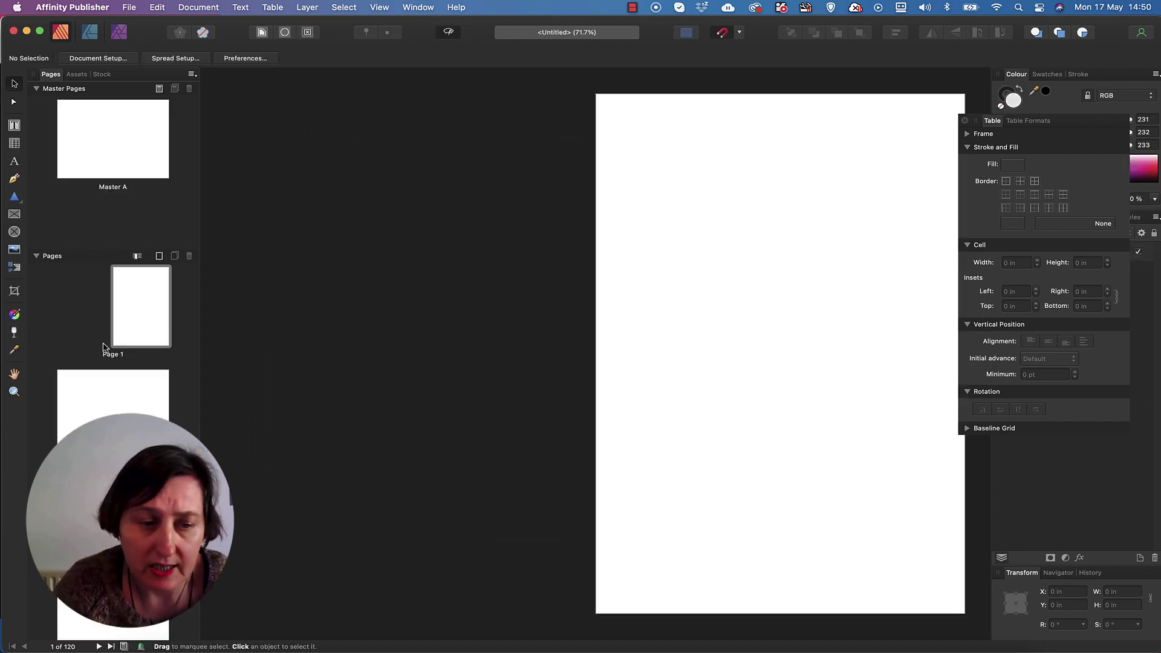
scroll(103, 348, "down", 20)
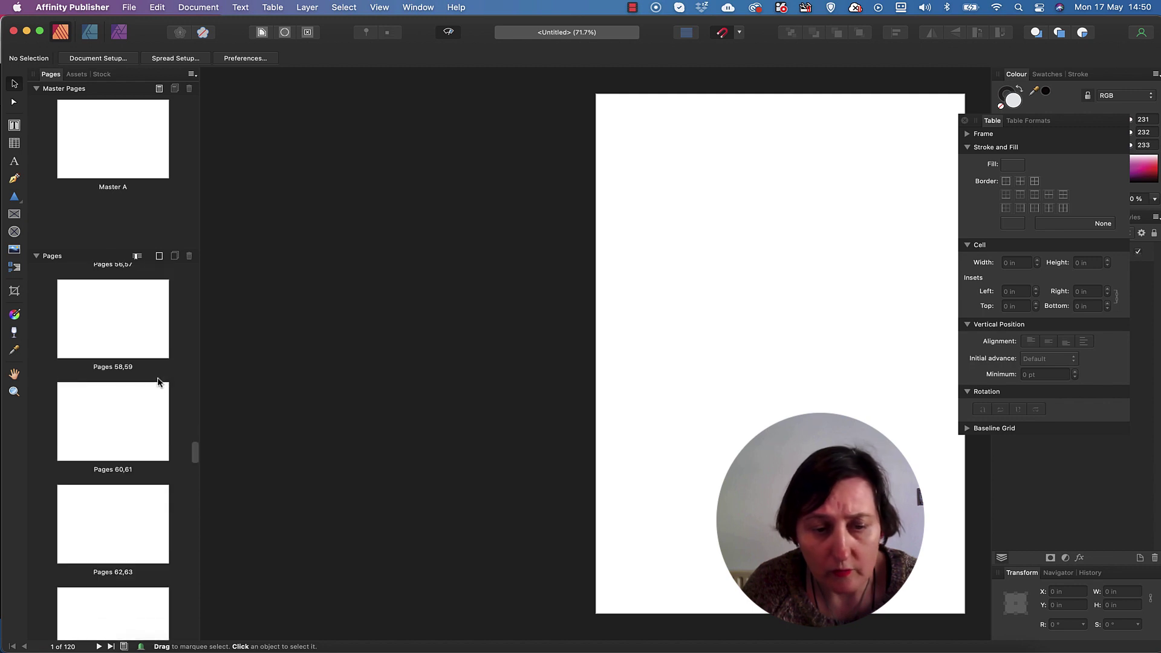
scroll(157, 381, "down", 20)
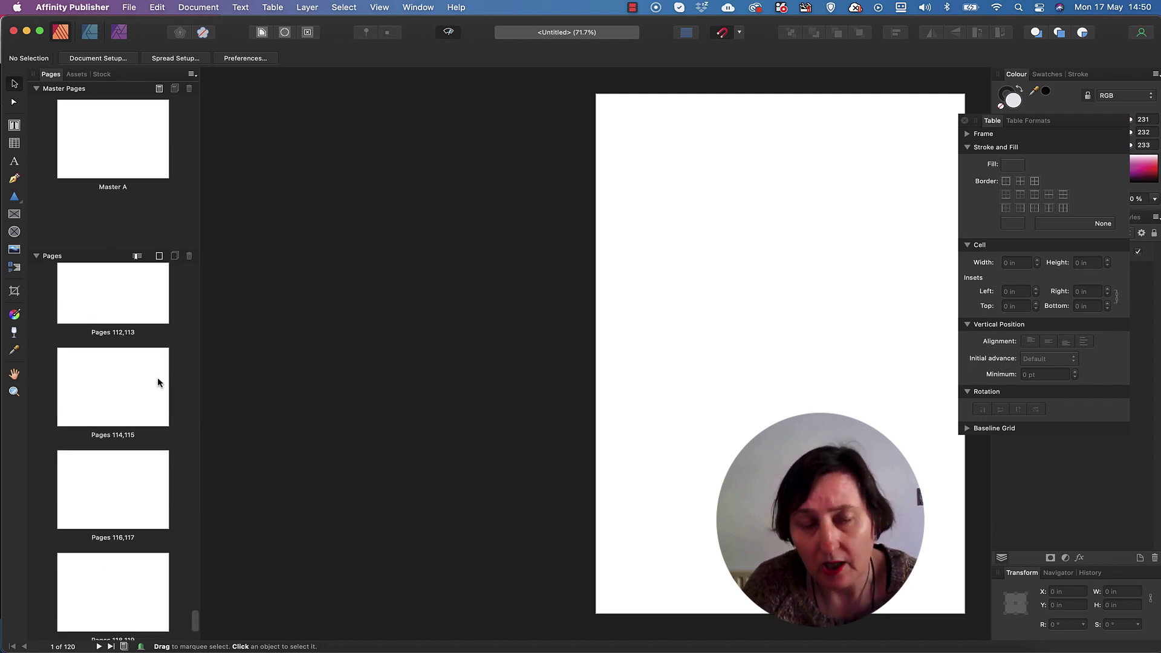
scroll(158, 381, "up", 20)
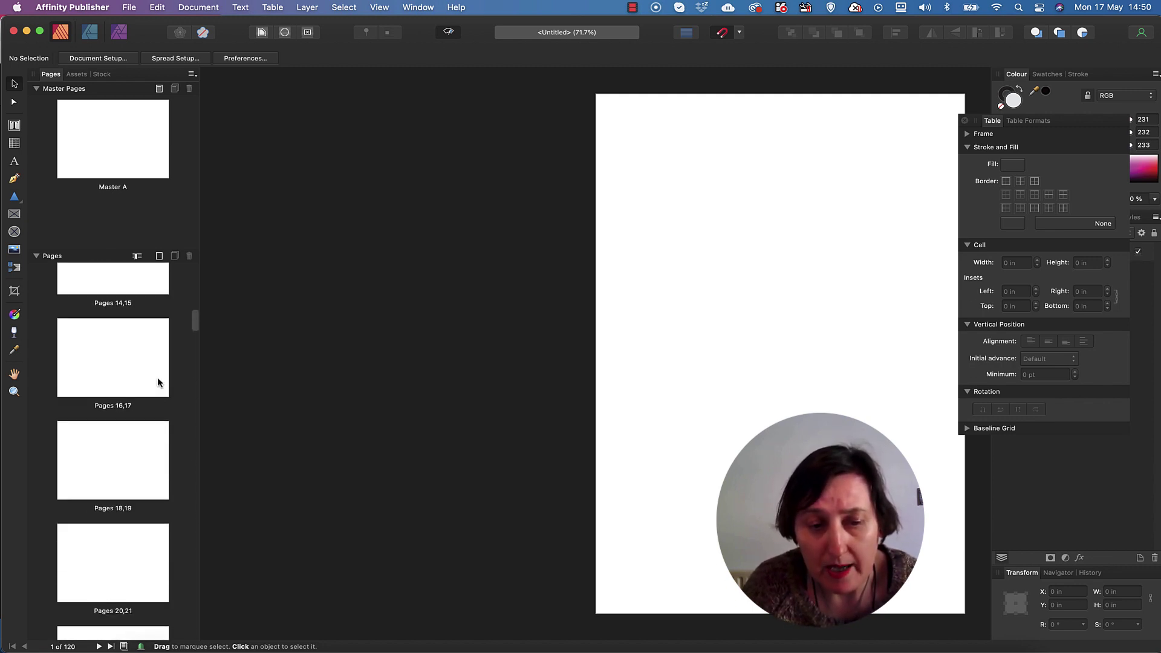
scroll(158, 381, "up", 10)
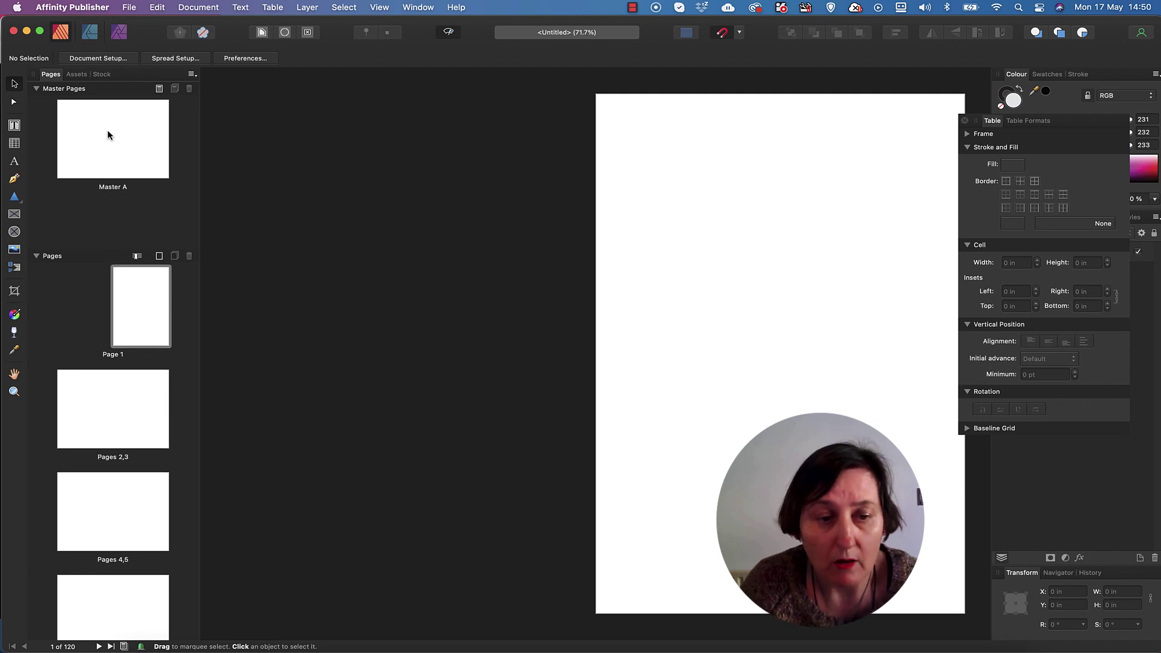
Step: Open the Master A spread and show its margin guides and bleed
left_click(126, 141)
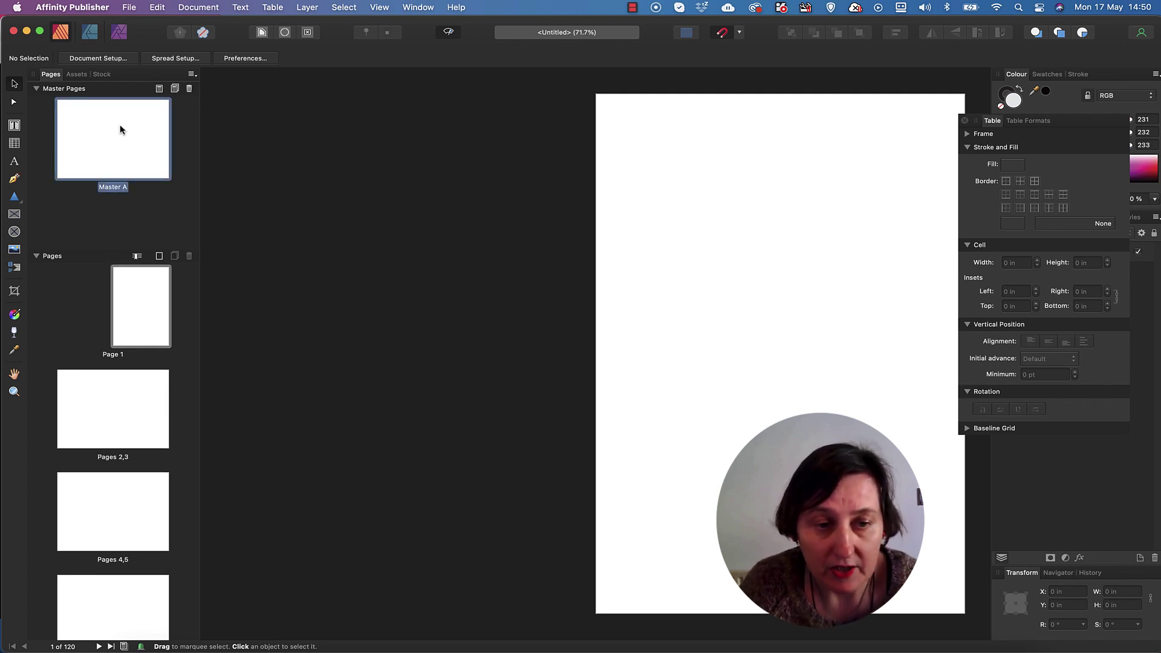
double_click(119, 135)
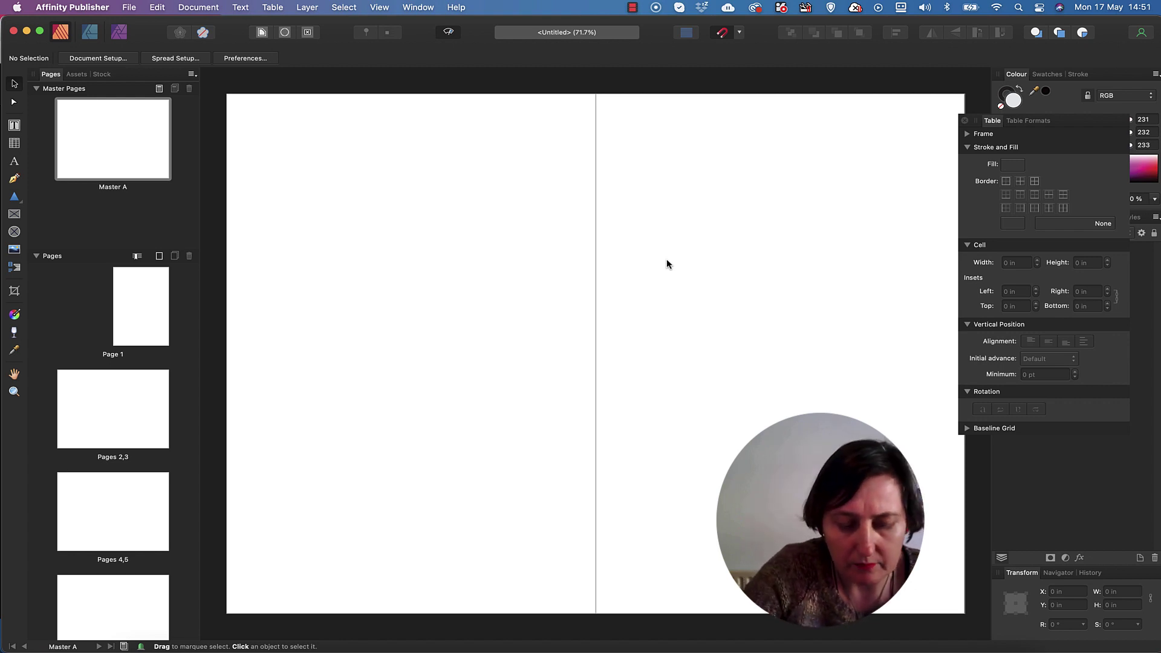
key("super+semicolon")
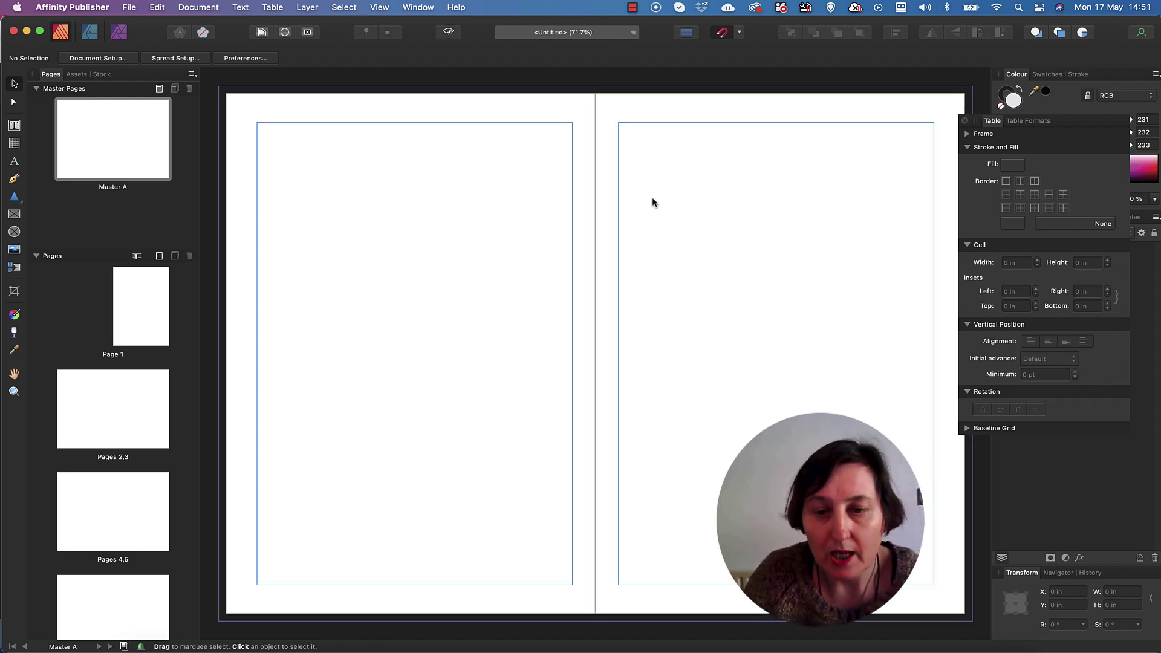
scroll(586, 179, "up", 2)
scroll(586, 180, "down", 2)
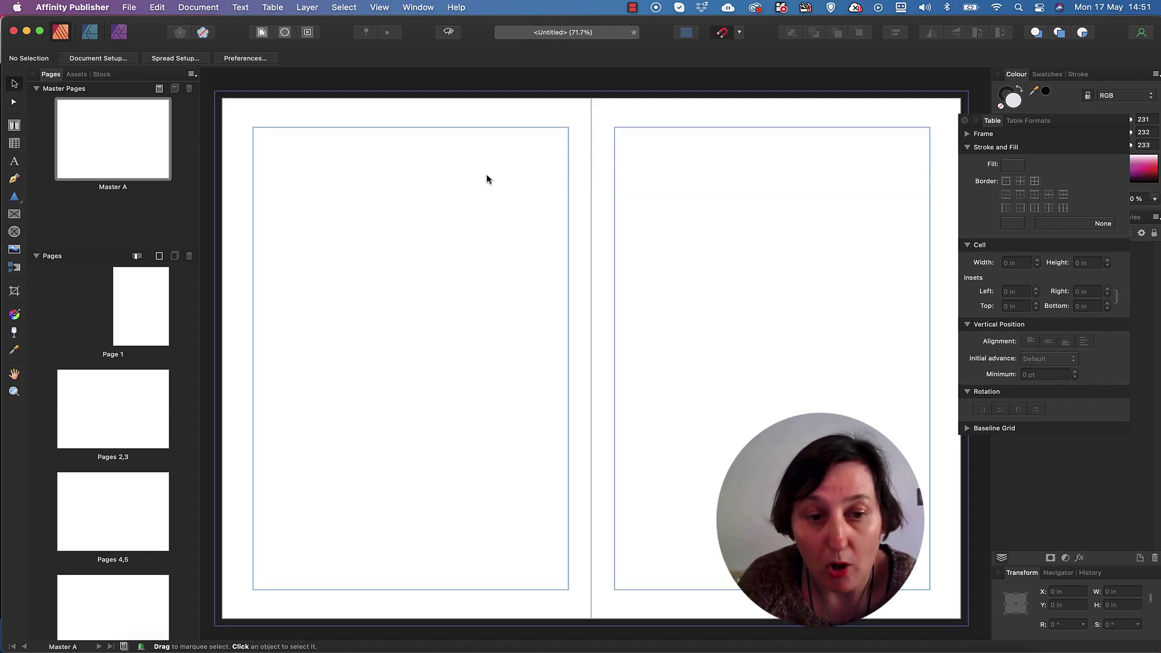
scroll(487, 179, "up", 1)
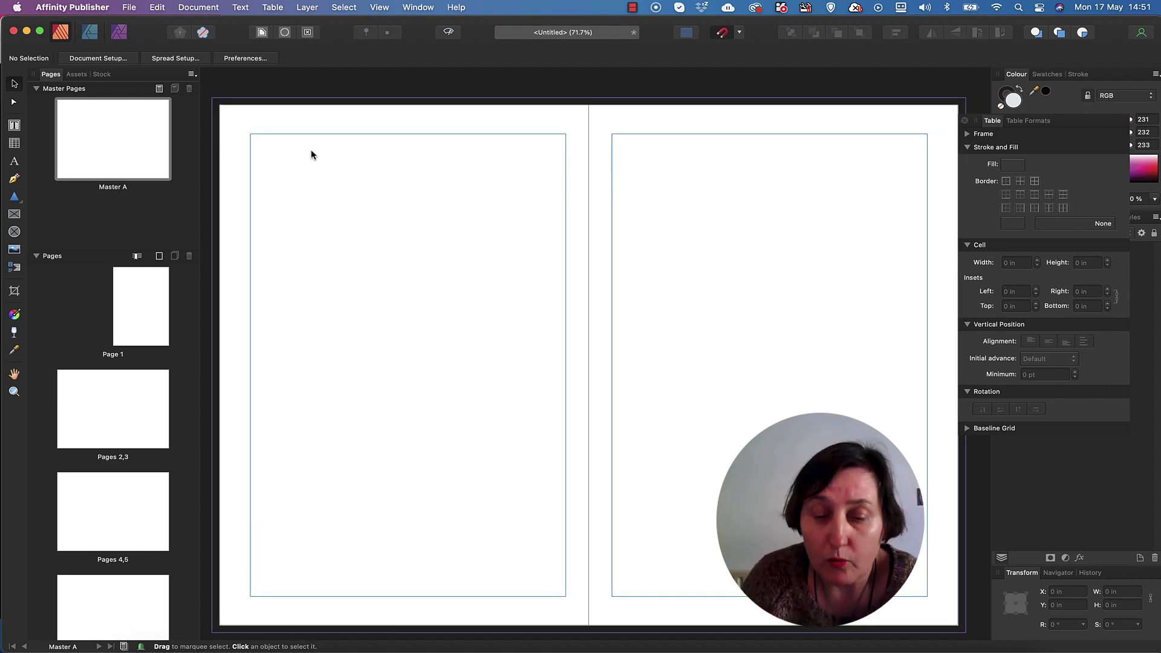
Step: Draw a one-column, 43-row table from the left page's top margin corner down to the bottom margin
left_click(14, 145)
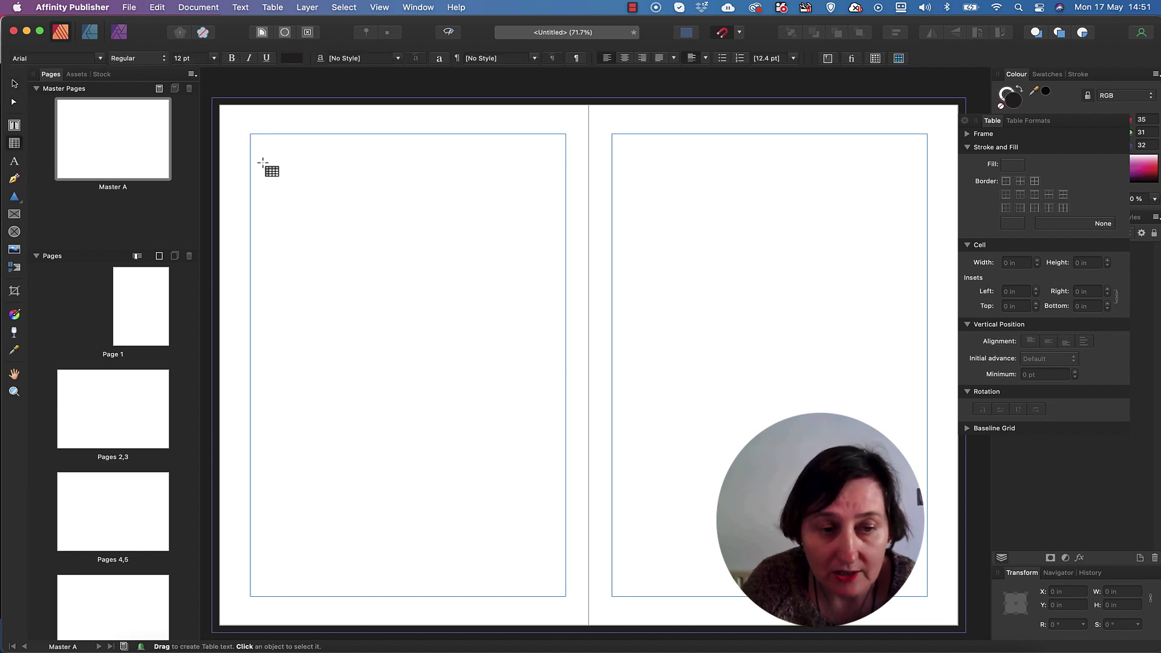
left_click_drag(250, 133, 362, 598)
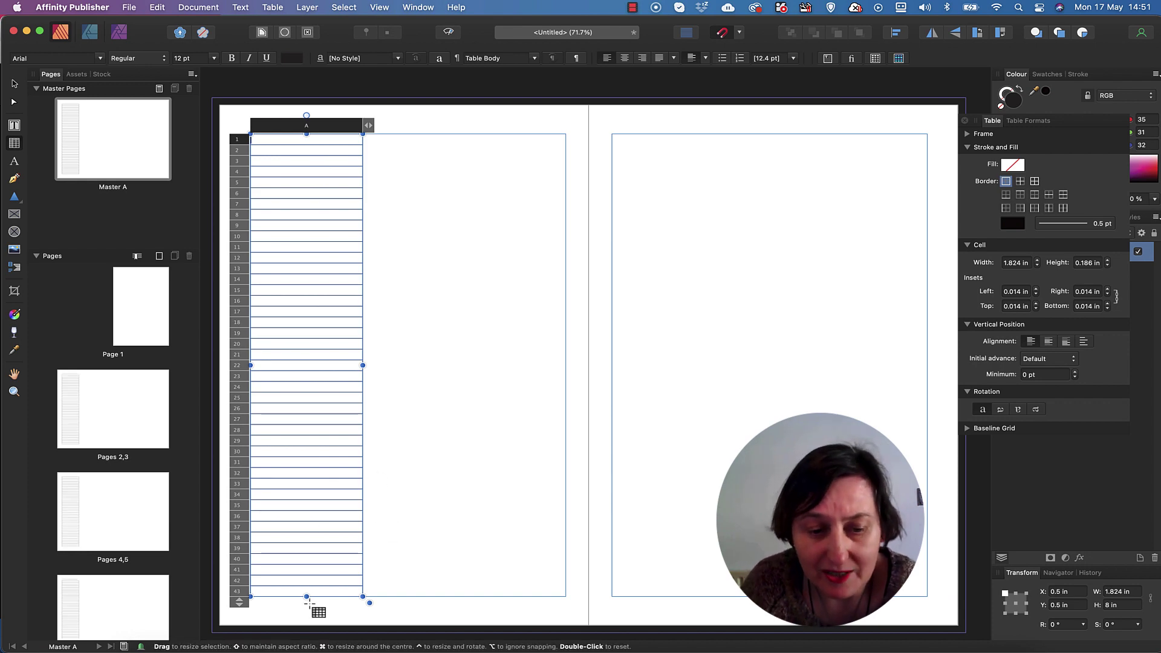
left_click(309, 592)
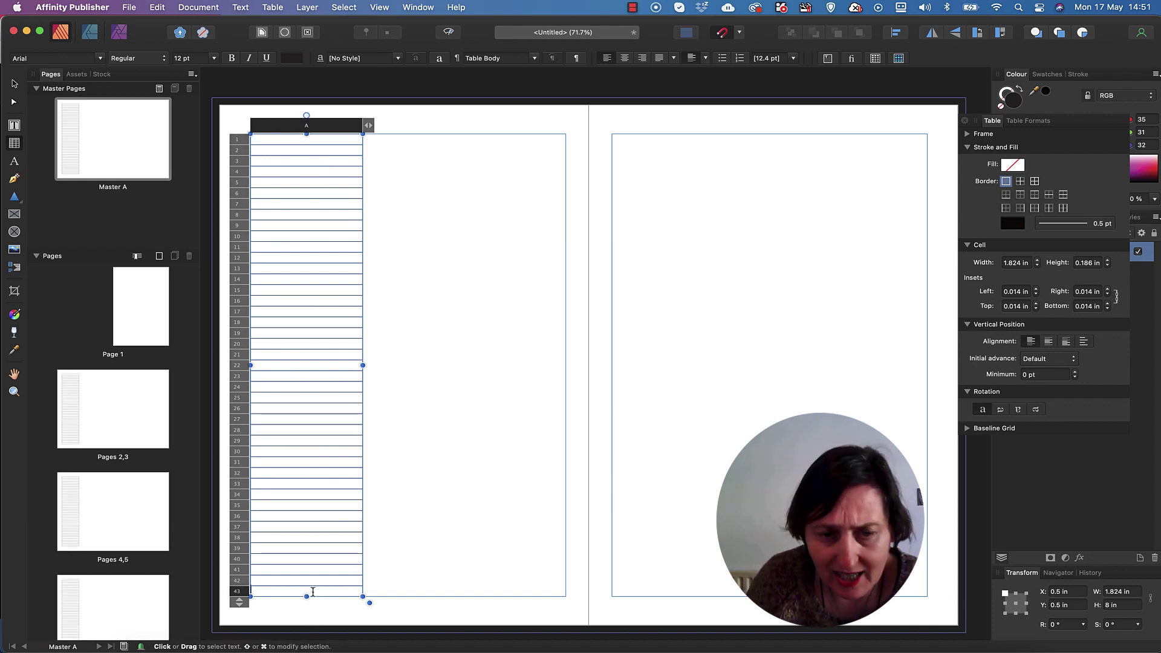
left_click(314, 568)
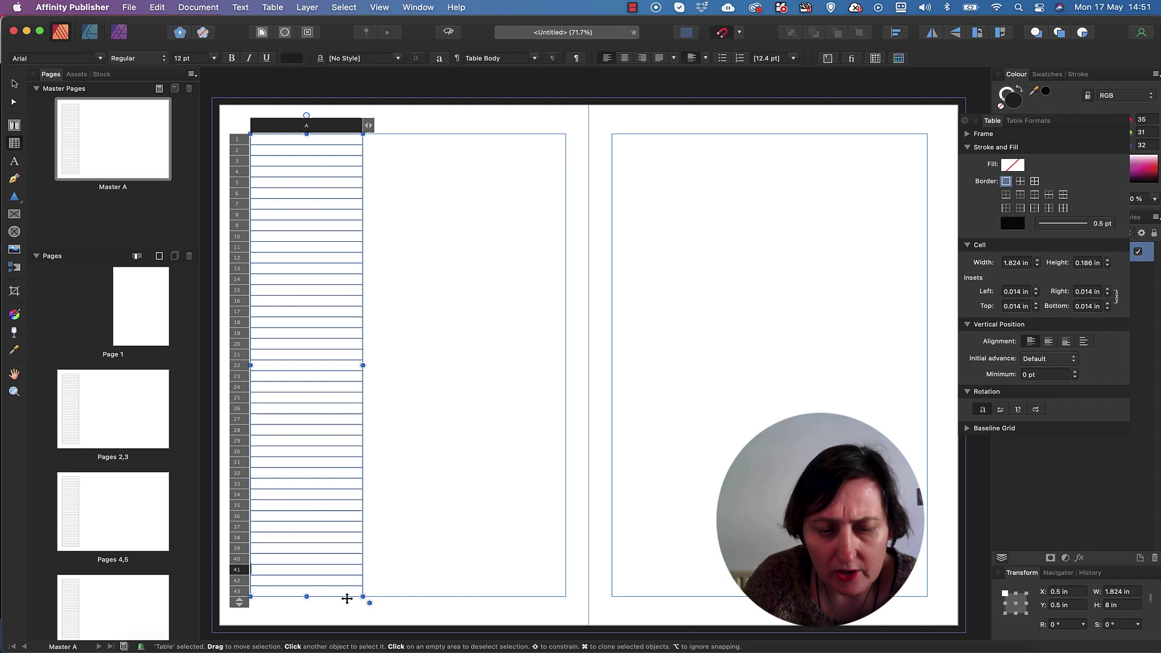
Step: Delete rows 22–43 and stretch the table to fill the left page margins, 5.125 × 8 in
left_click_drag(321, 591, 252, 370)
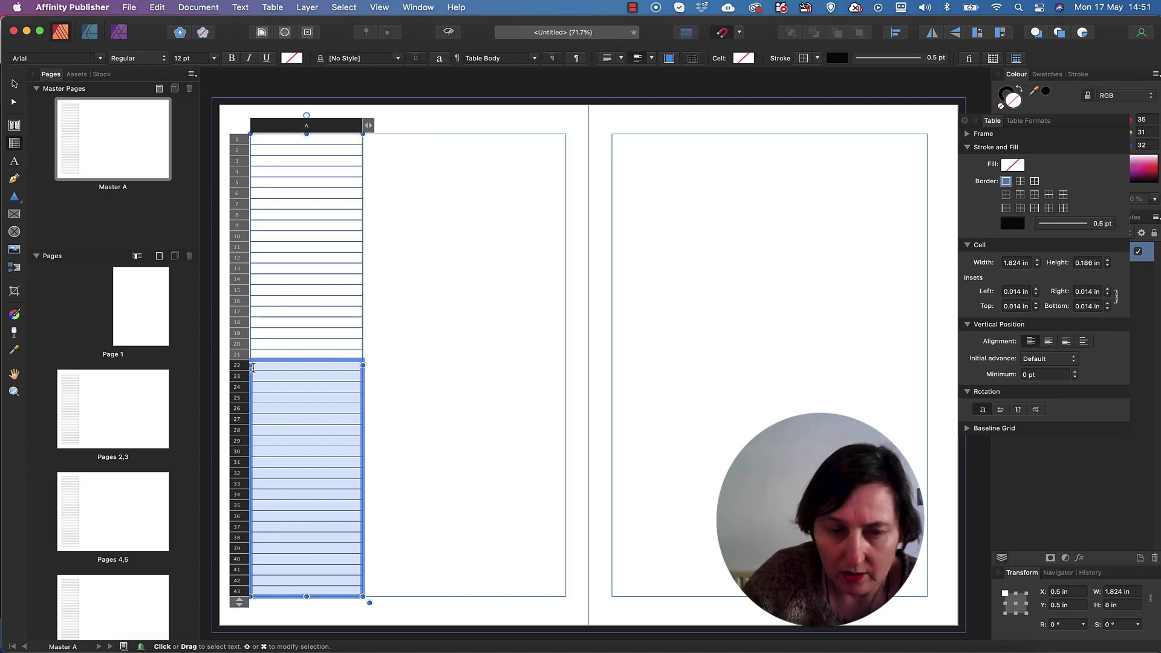
right_click(237, 366)
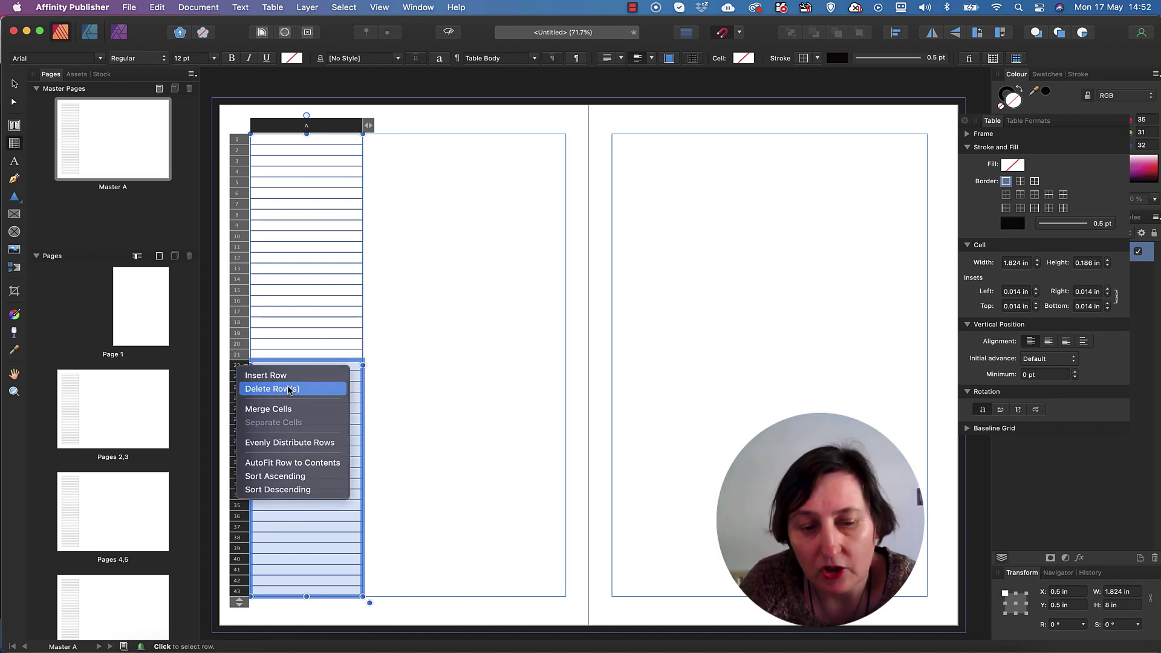
left_click(289, 390)
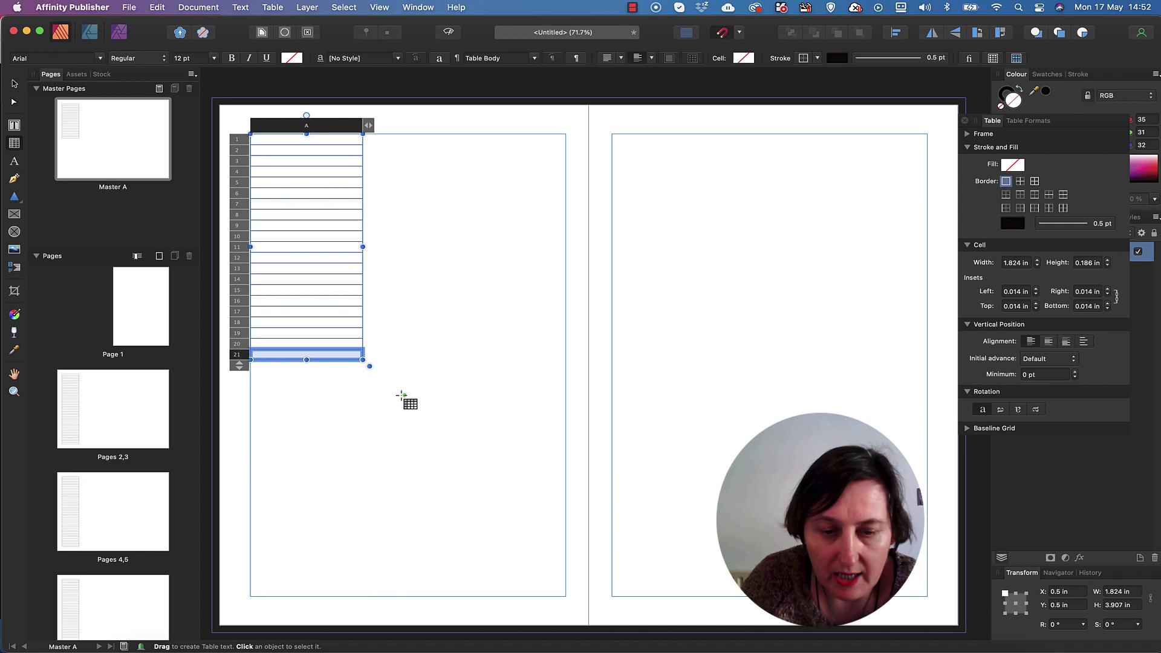
left_click(407, 401)
left_click(351, 361)
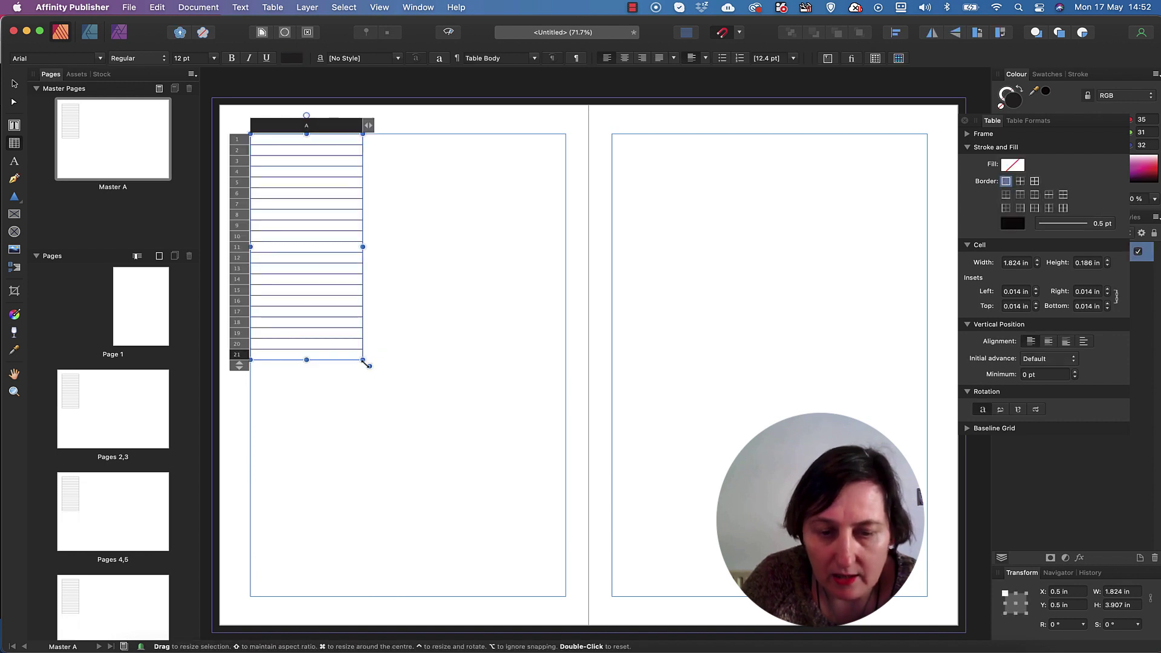
left_click_drag(365, 362, 572, 603)
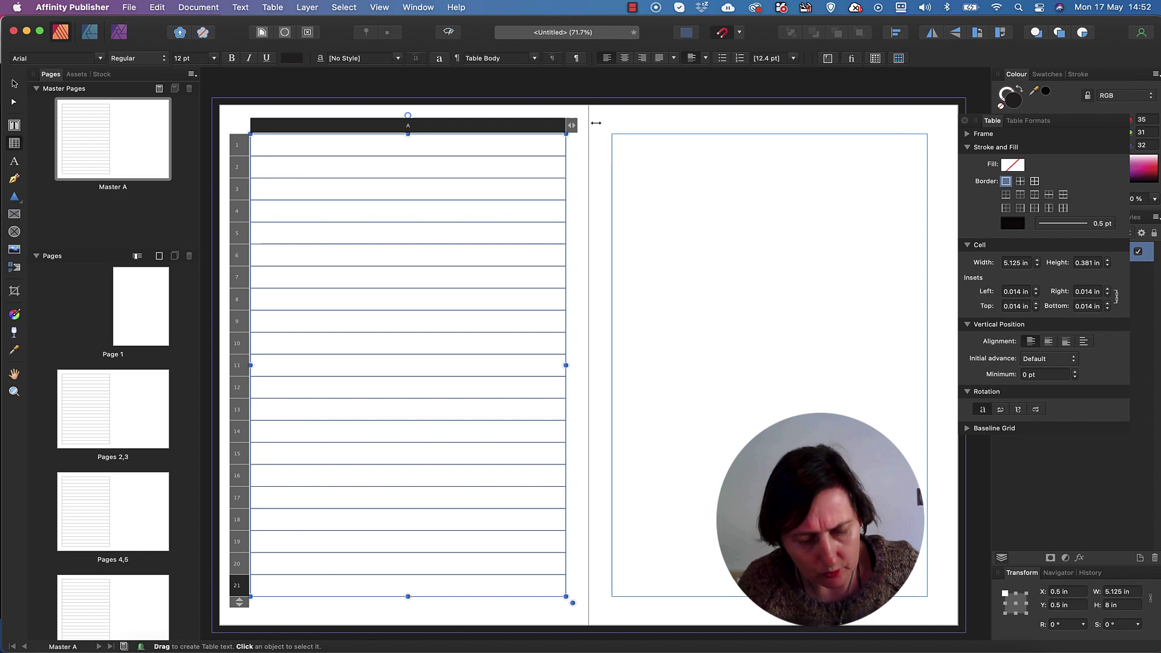
Step: Preview Master A without guides, then restore the guides and select the ruled table
left_click(17, 86)
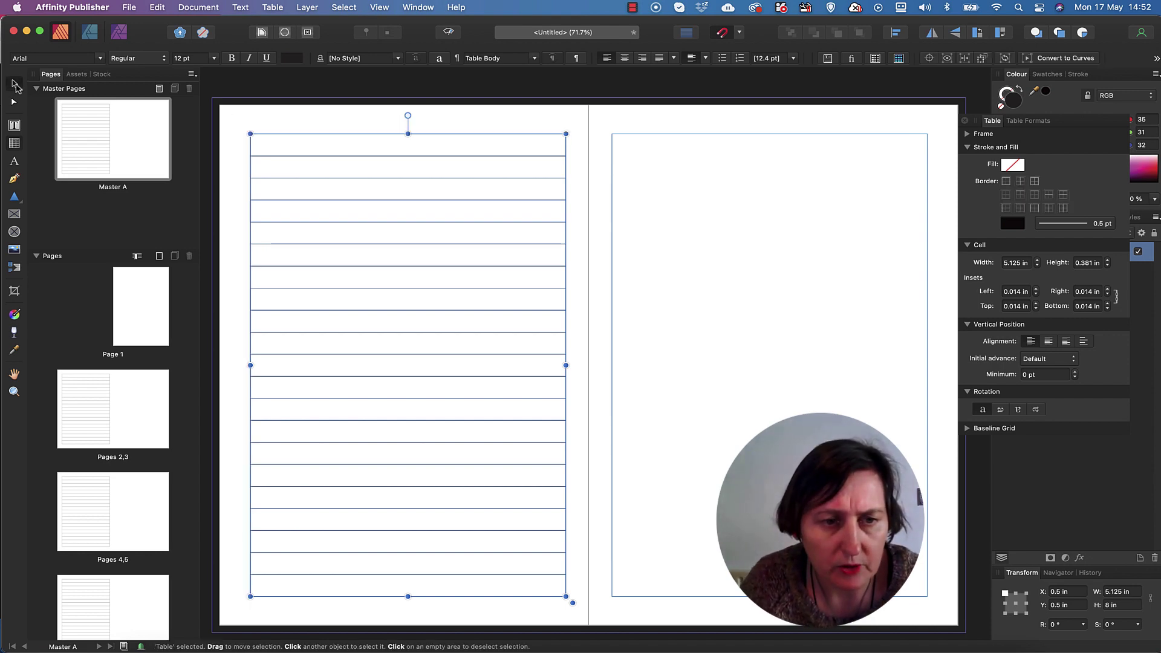
left_click(469, 114)
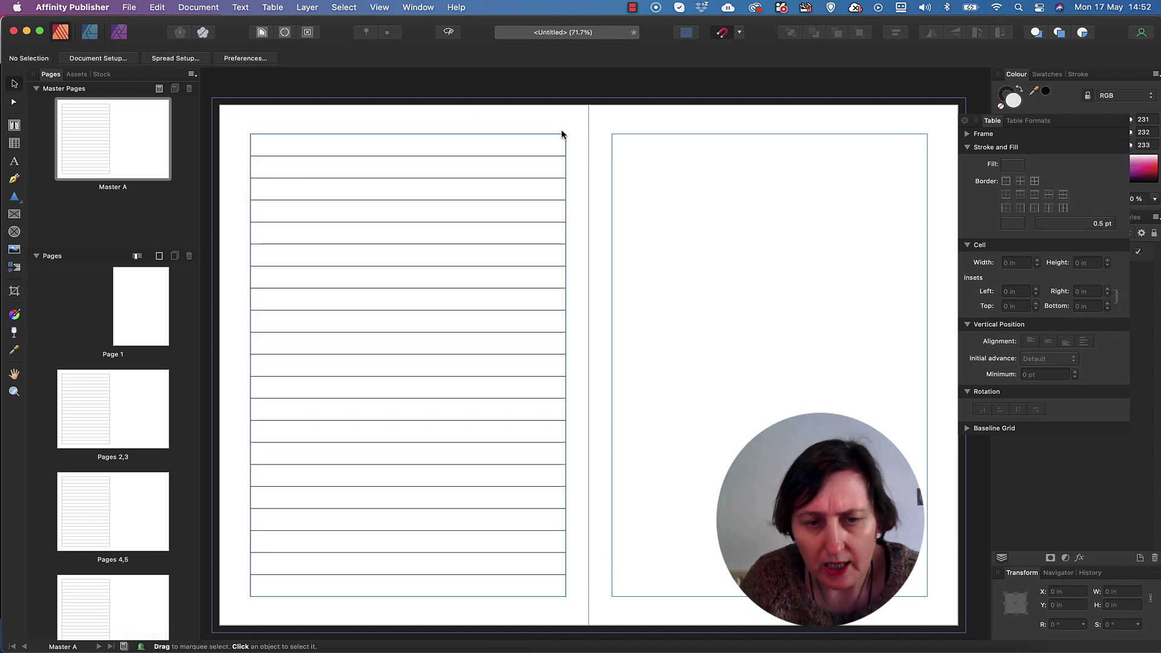
key("w")
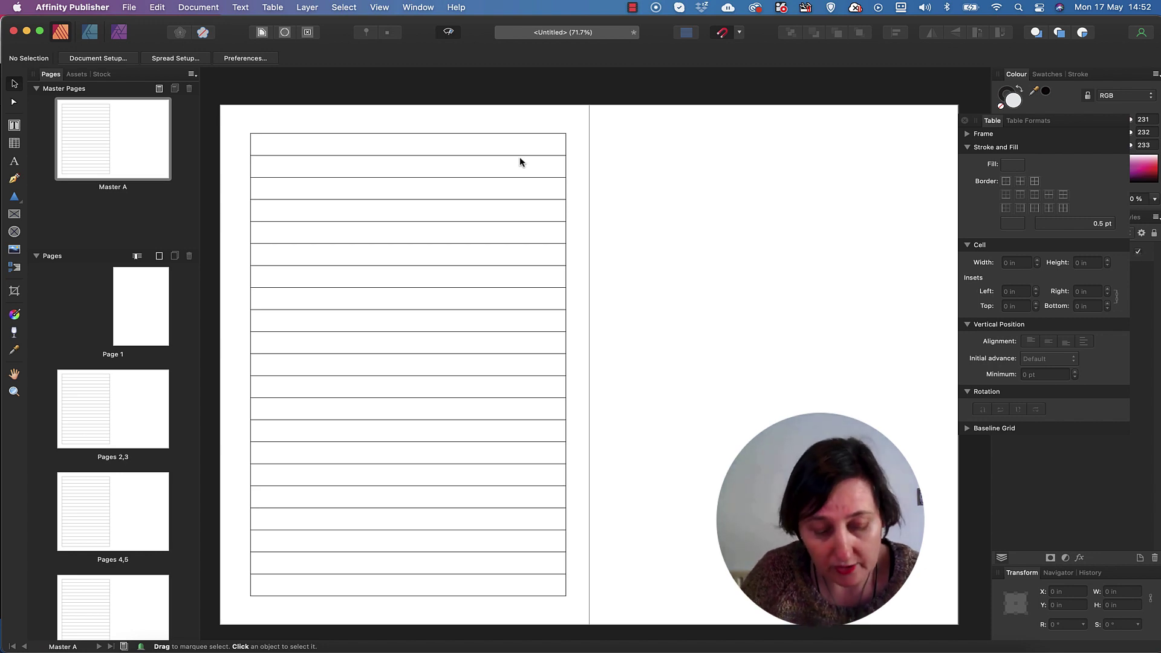
key("w")
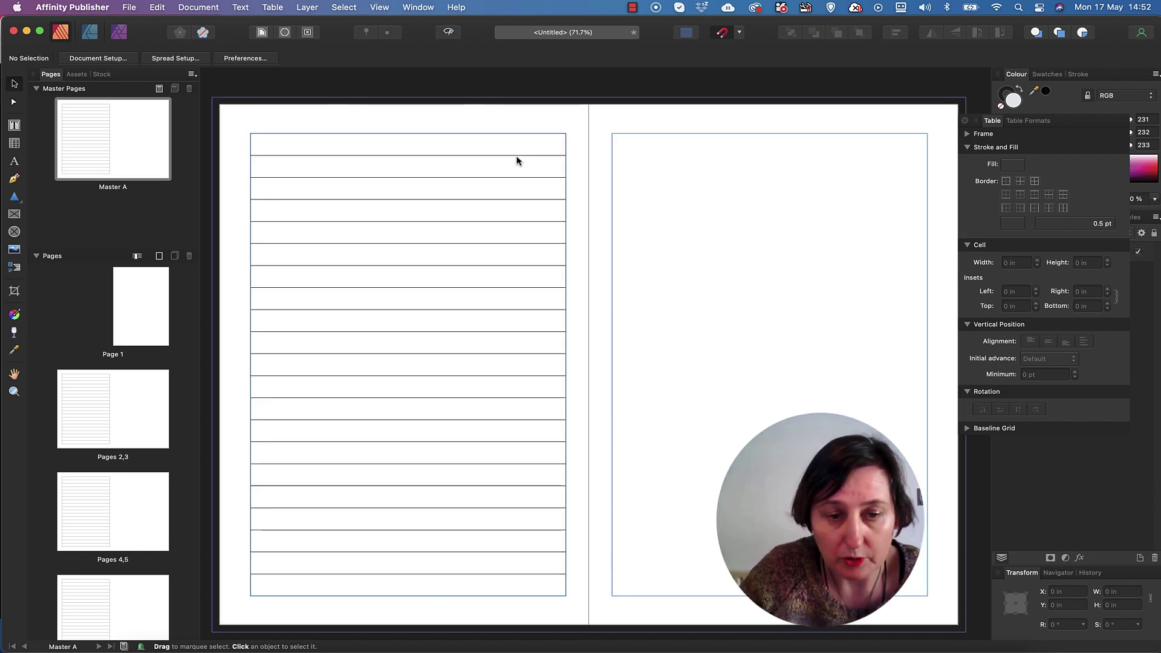
left_click(498, 148)
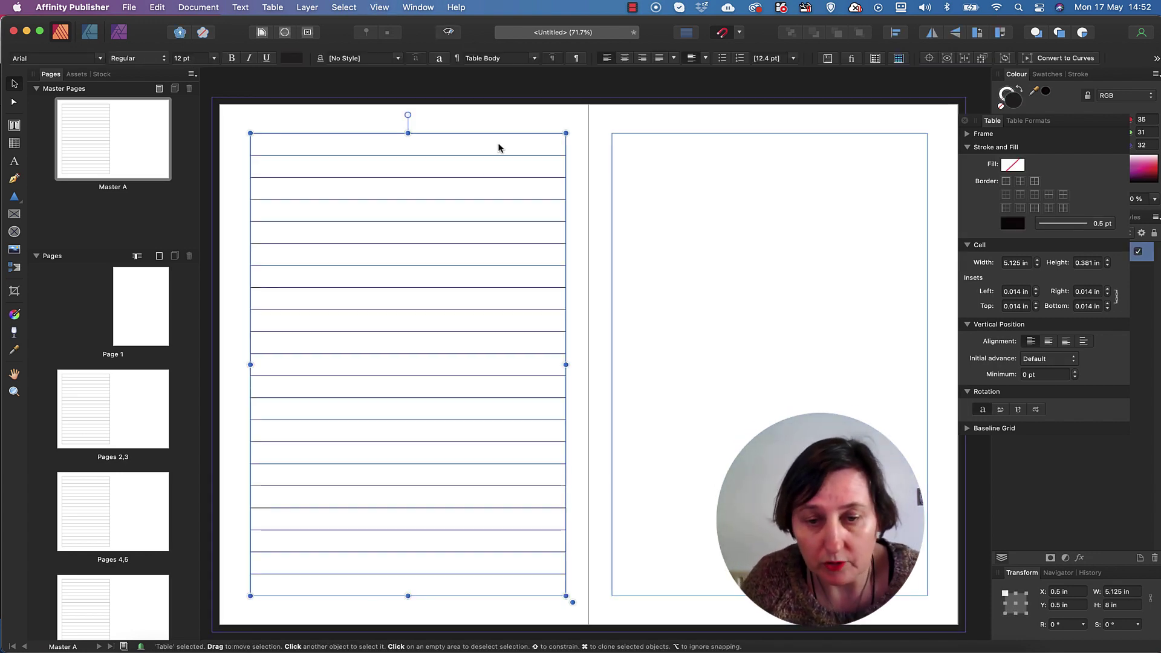
Step: Enter cell editing on the Master A table and select all 21 rows
left_click(899, 59)
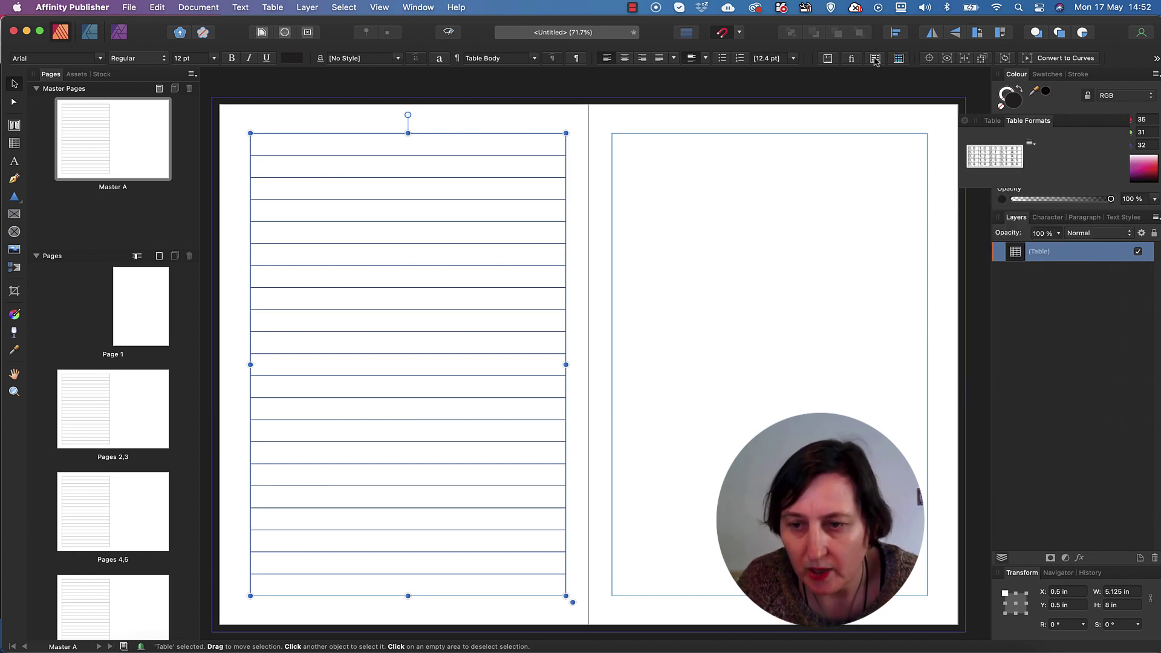
left_click(876, 58)
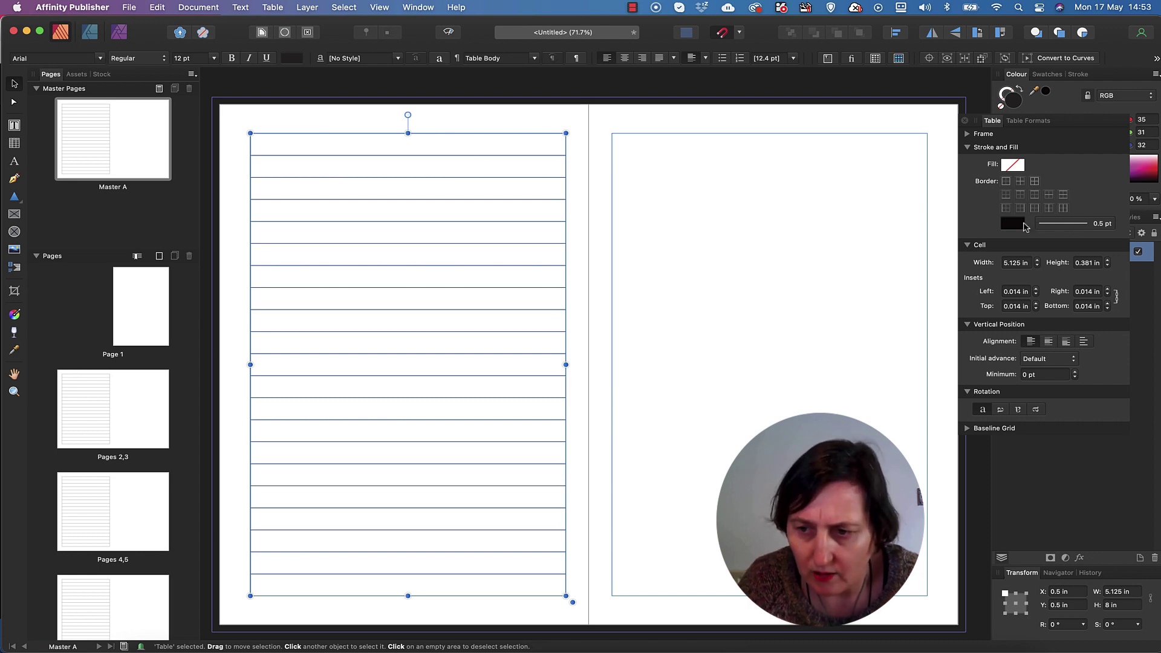
double_click(519, 148)
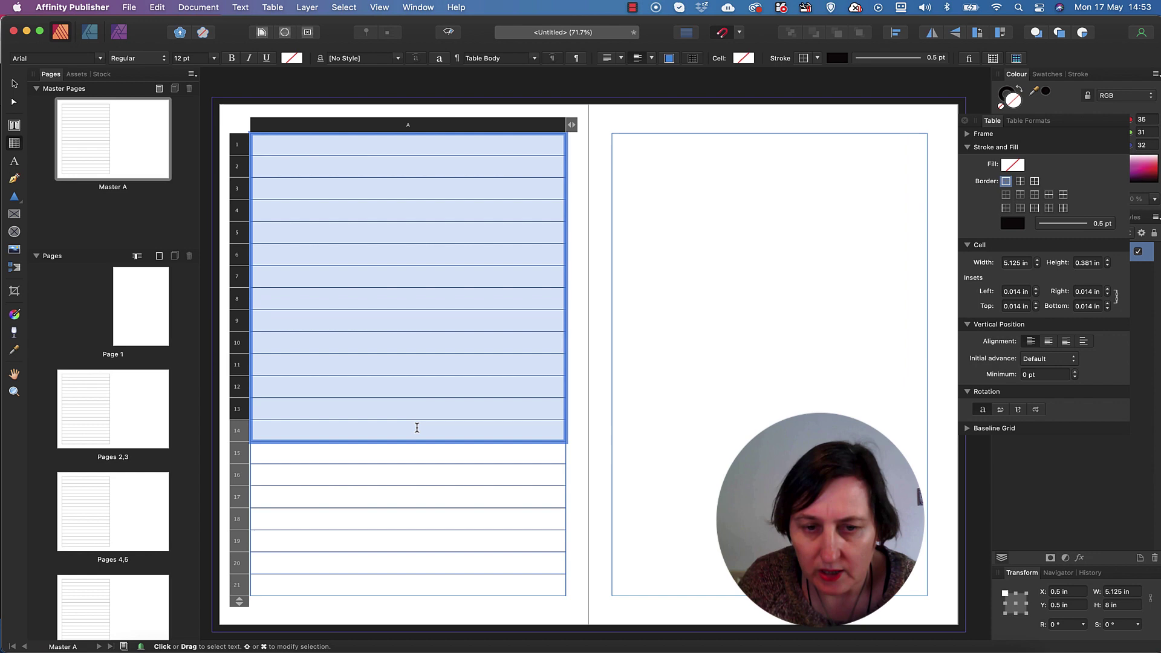
left_click_drag(417, 428, 472, 598)
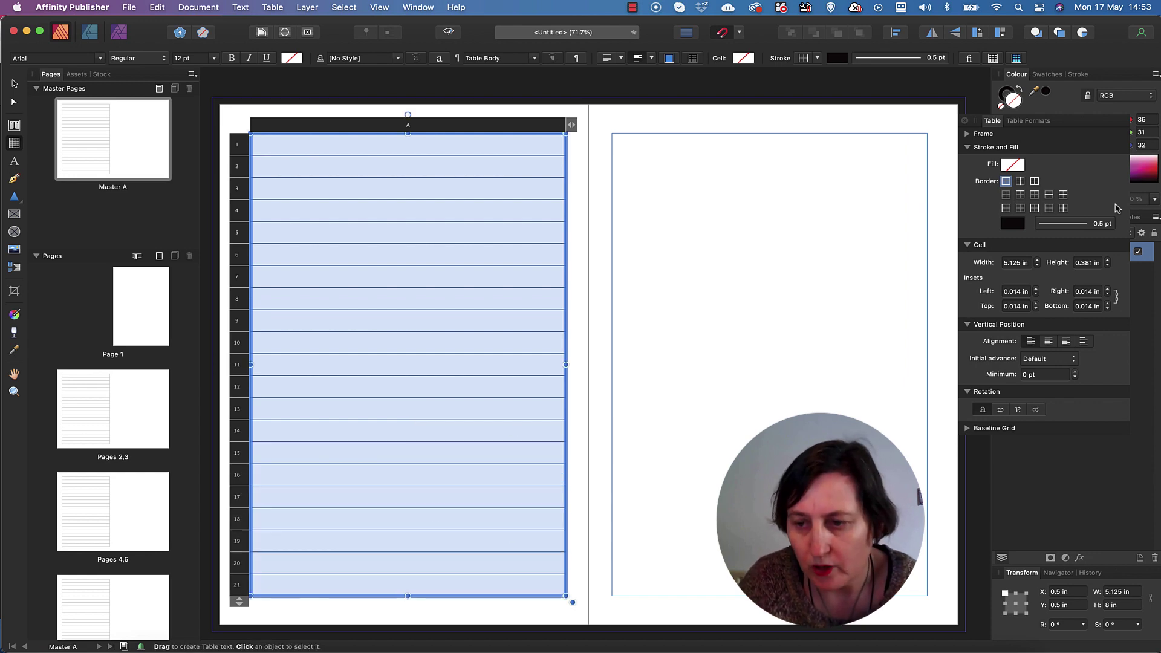
Step: Remove the outer cell stroke, keep only inner horizontal row lines, and lower their opacity slightly
left_click(1070, 224)
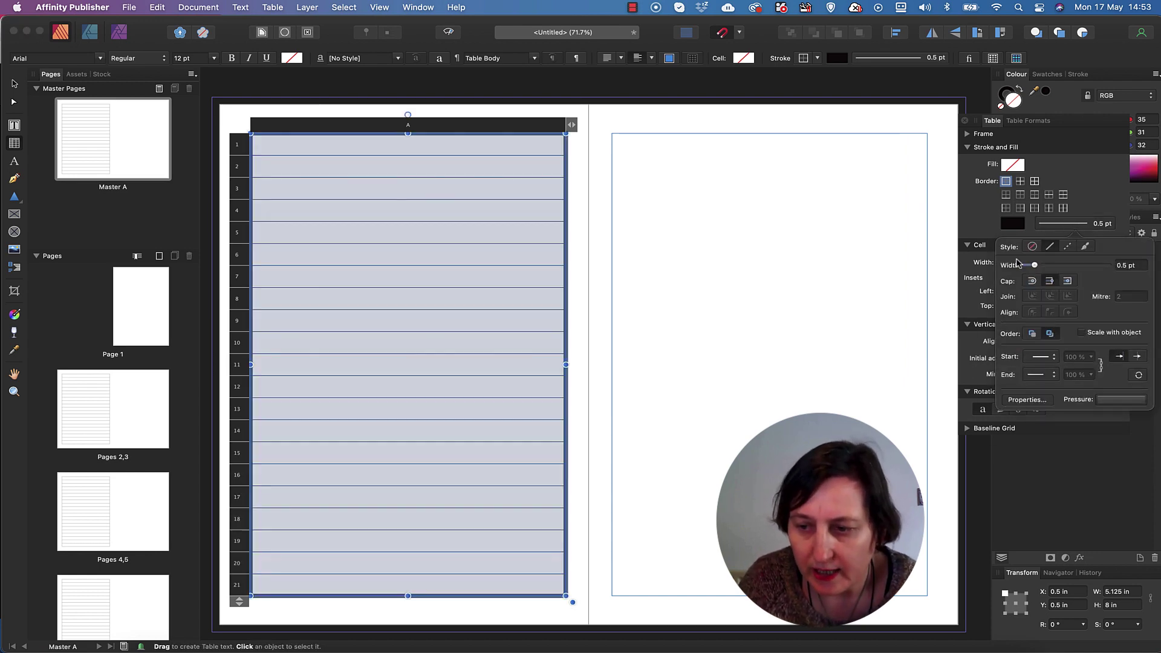
left_click(1033, 247)
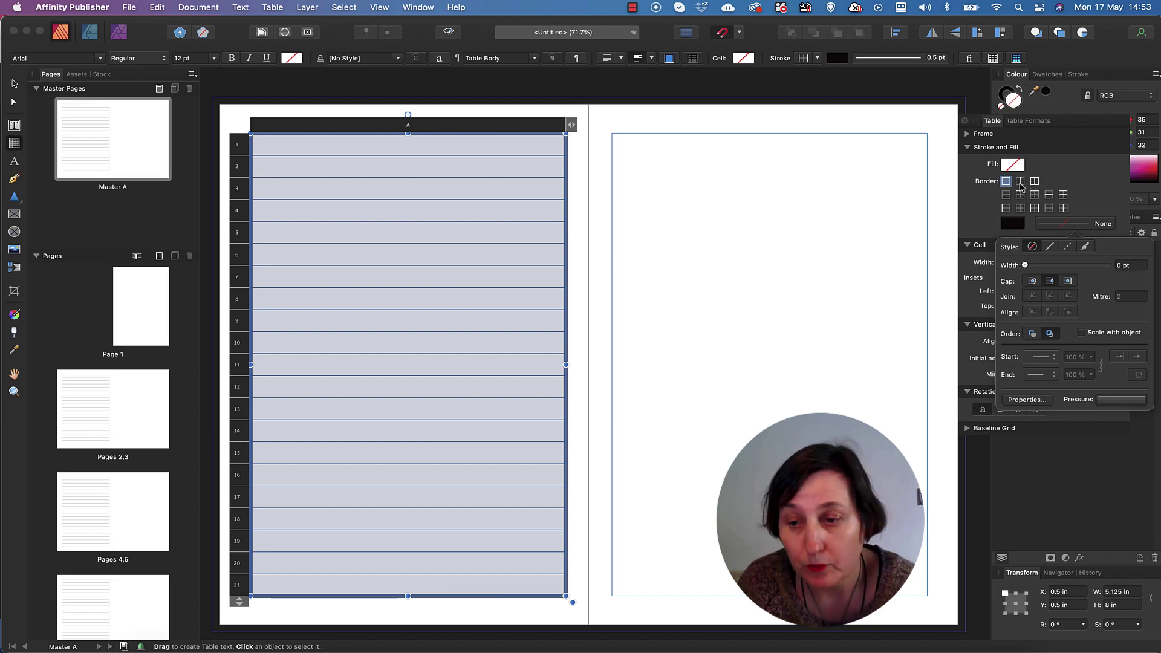
left_click(1021, 182)
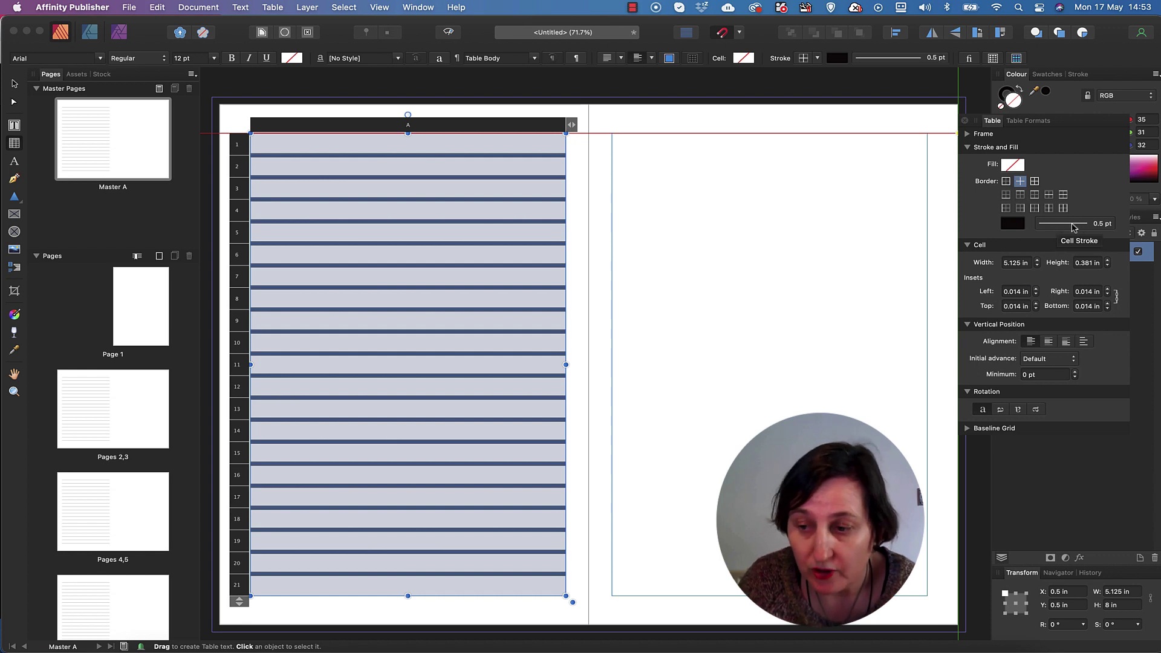
left_click(1012, 225)
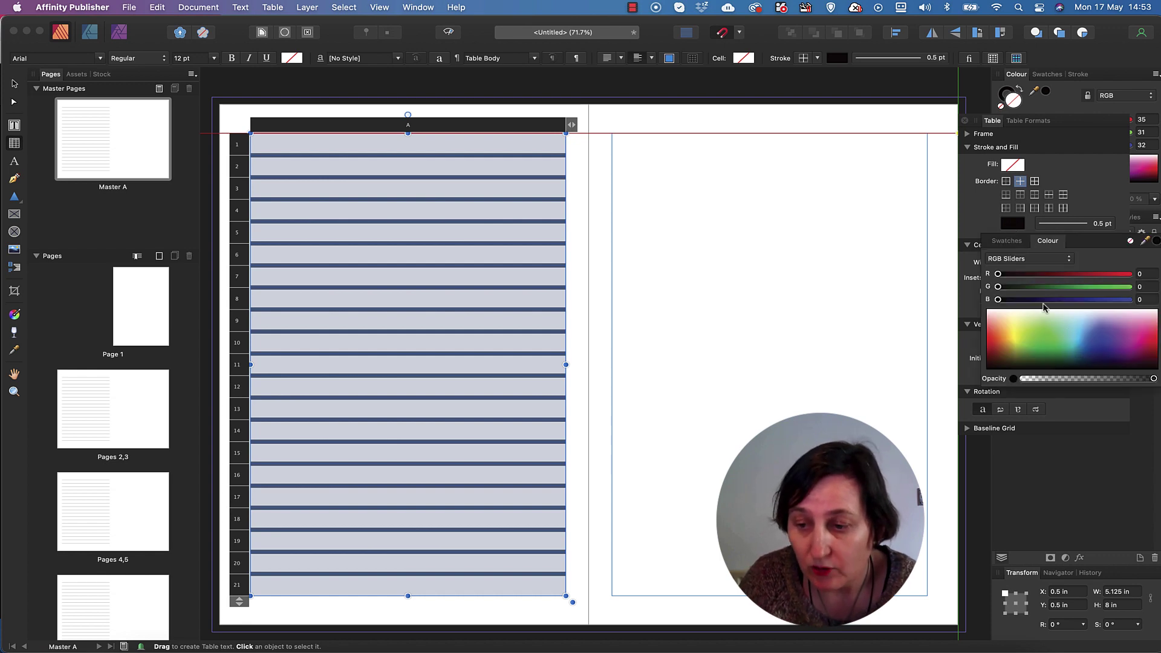
left_click_drag(1154, 380, 1128, 382)
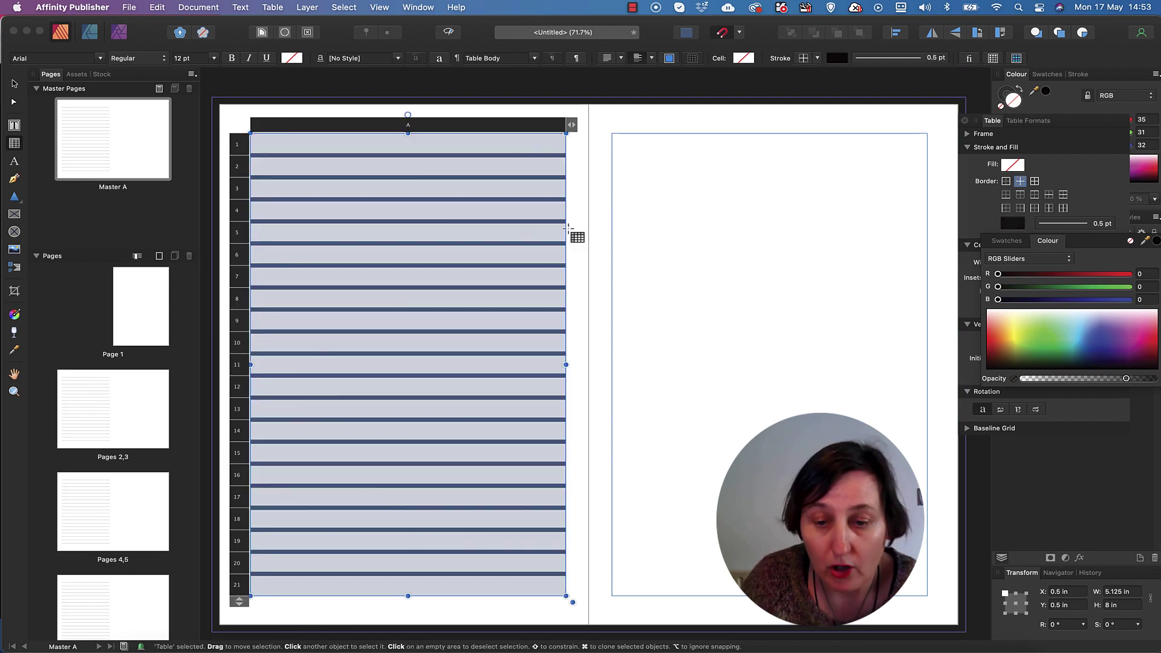
left_click(15, 84)
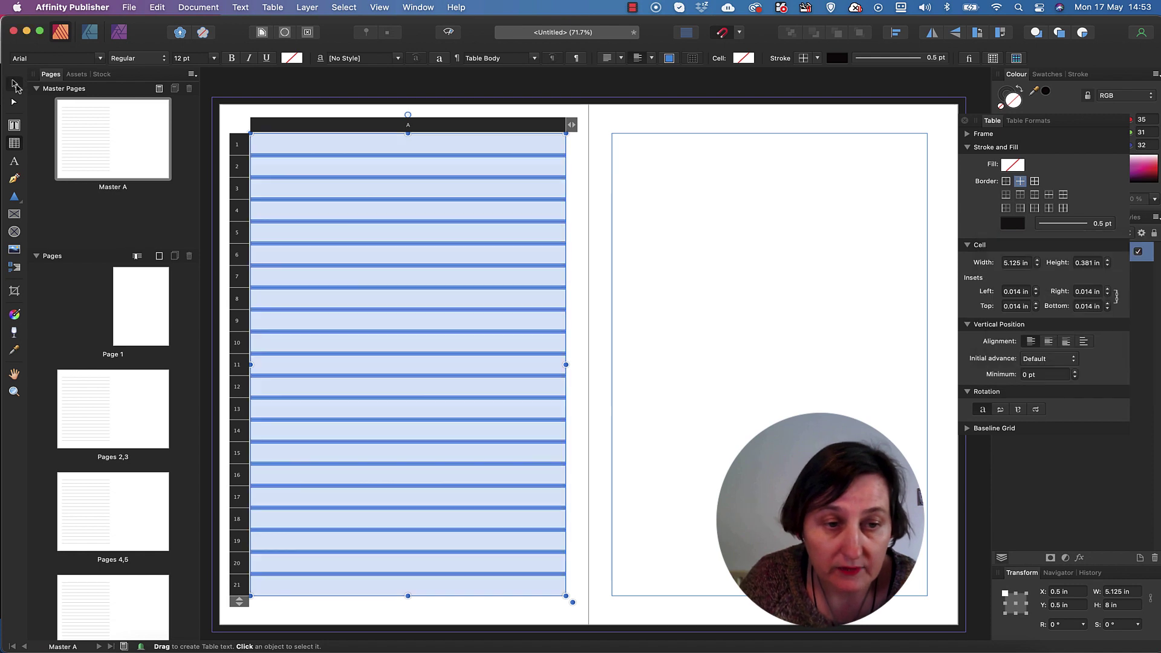
Step: Preview the document and view the Pages 2,3 and Pages 4,5 spreads carrying the master's ruled lines
left_click(696, 191)
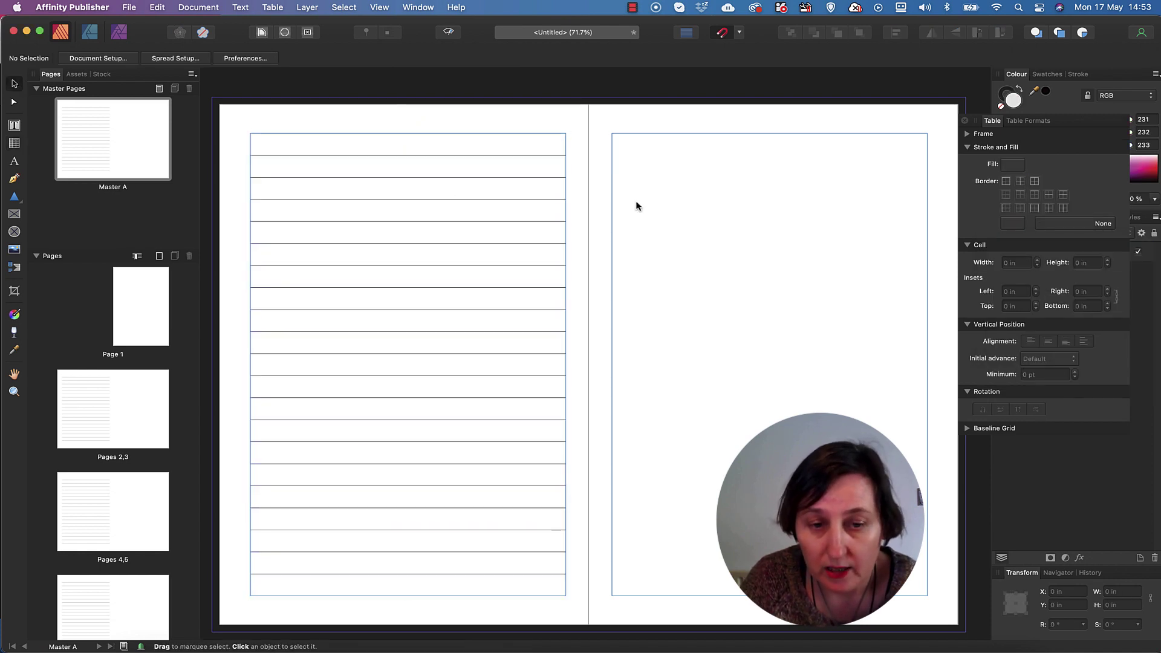
key("w")
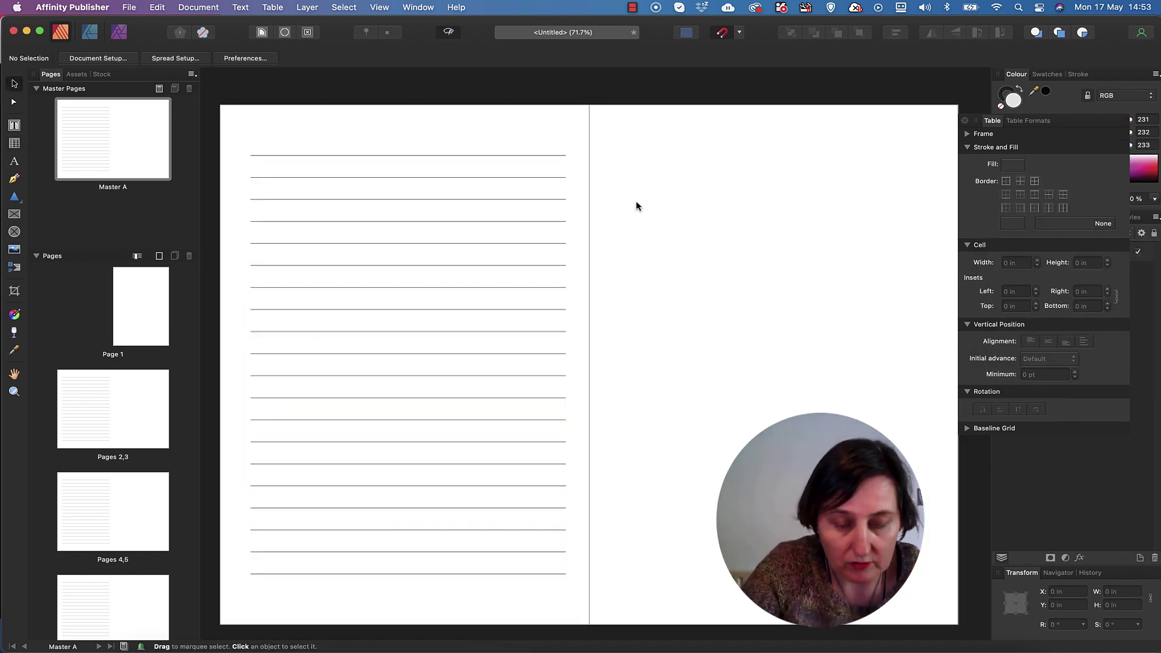
scroll(475, 156, "down", 5)
scroll(578, 202, "up", 4)
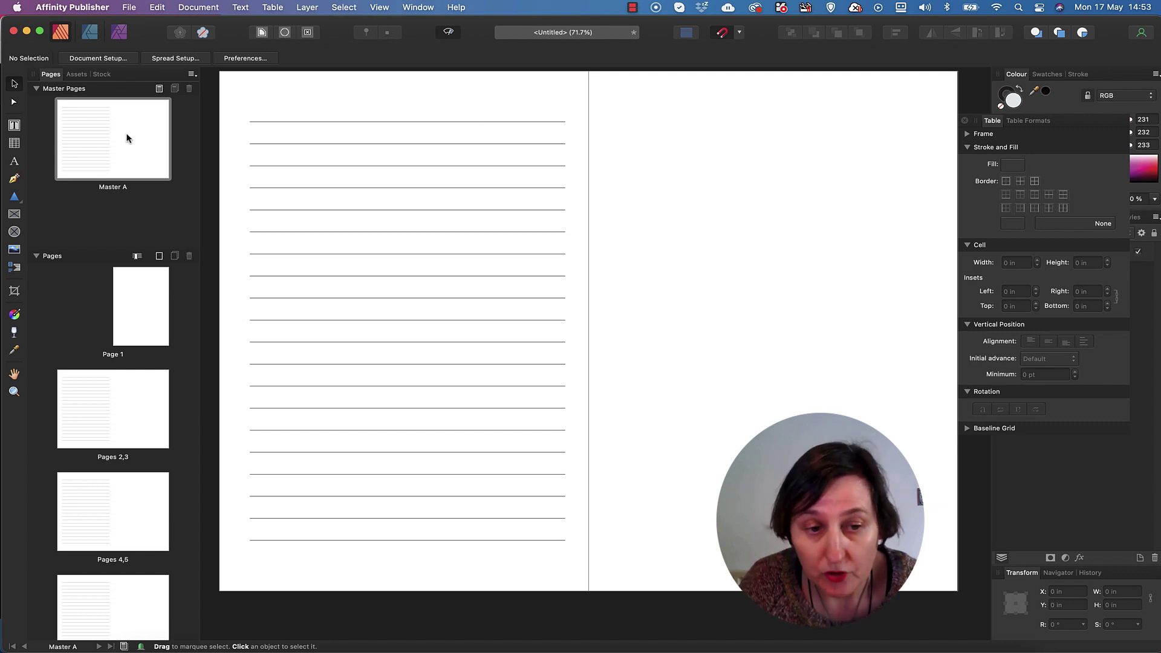
left_click(96, 394)
scroll(96, 394, "down", 5)
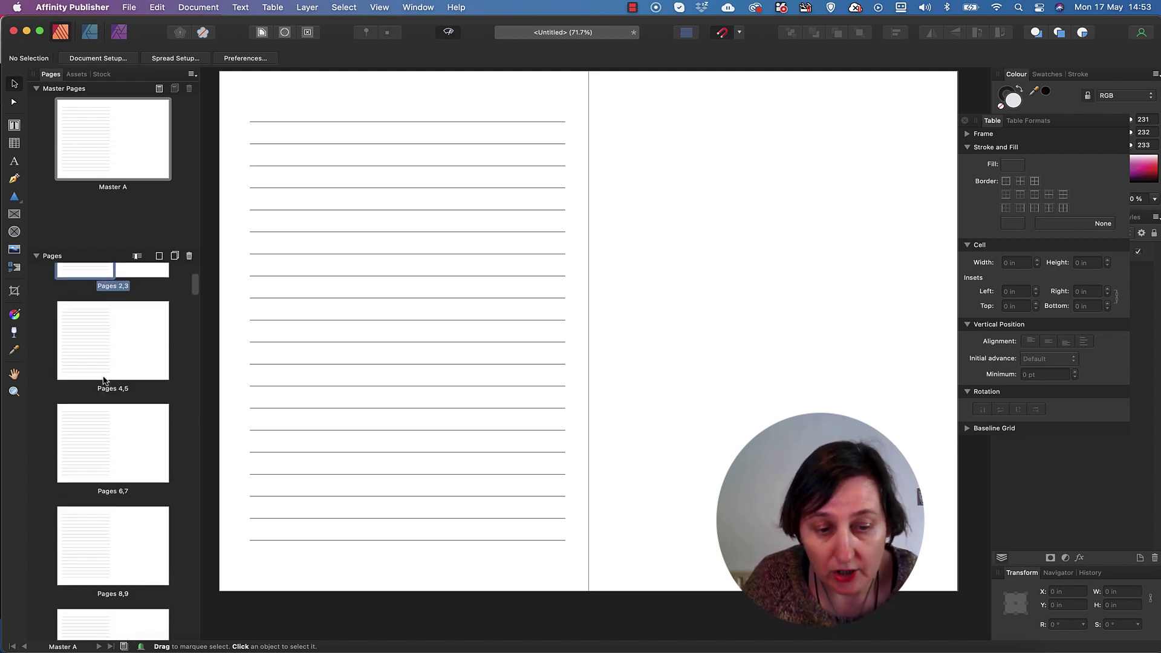
left_click(102, 358)
scroll(103, 363, "down", 3)
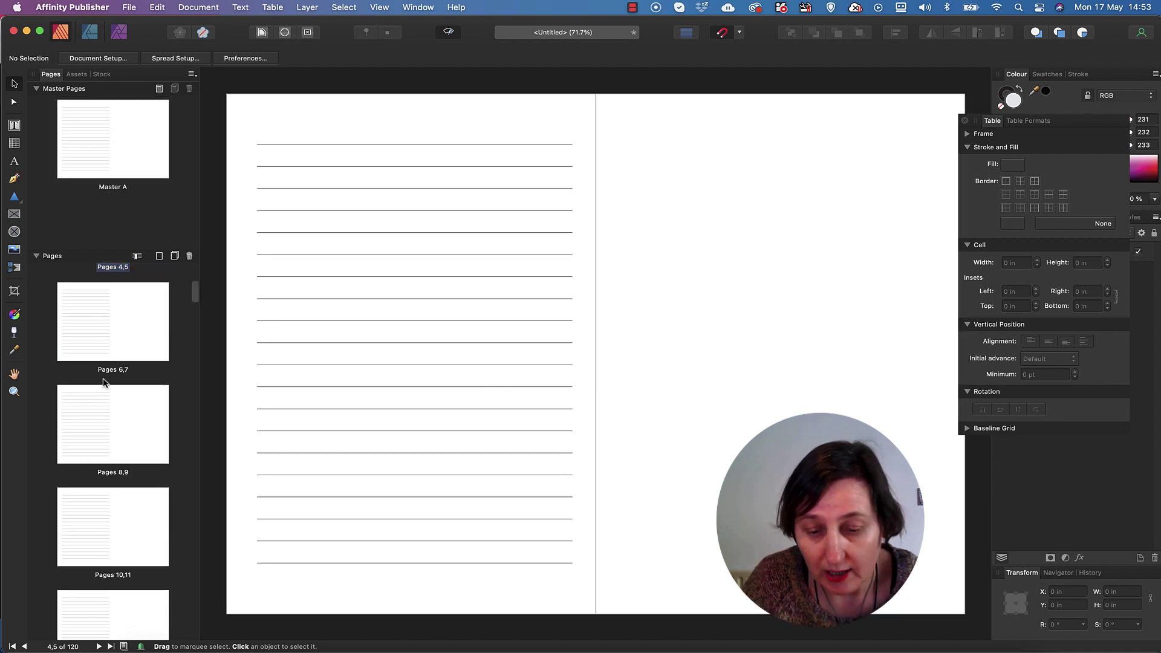
Step: Duplicate Master A's ruled table onto the master's right page with an Option-drag
double_click(119, 142)
left_click(517, 239)
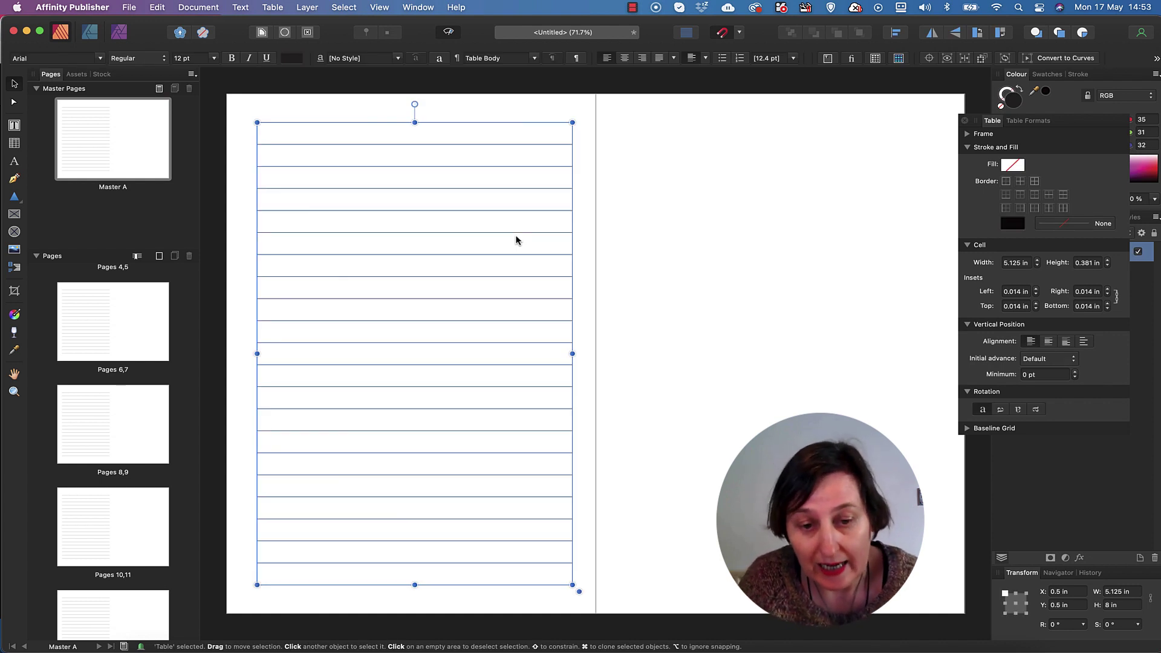
key("w")
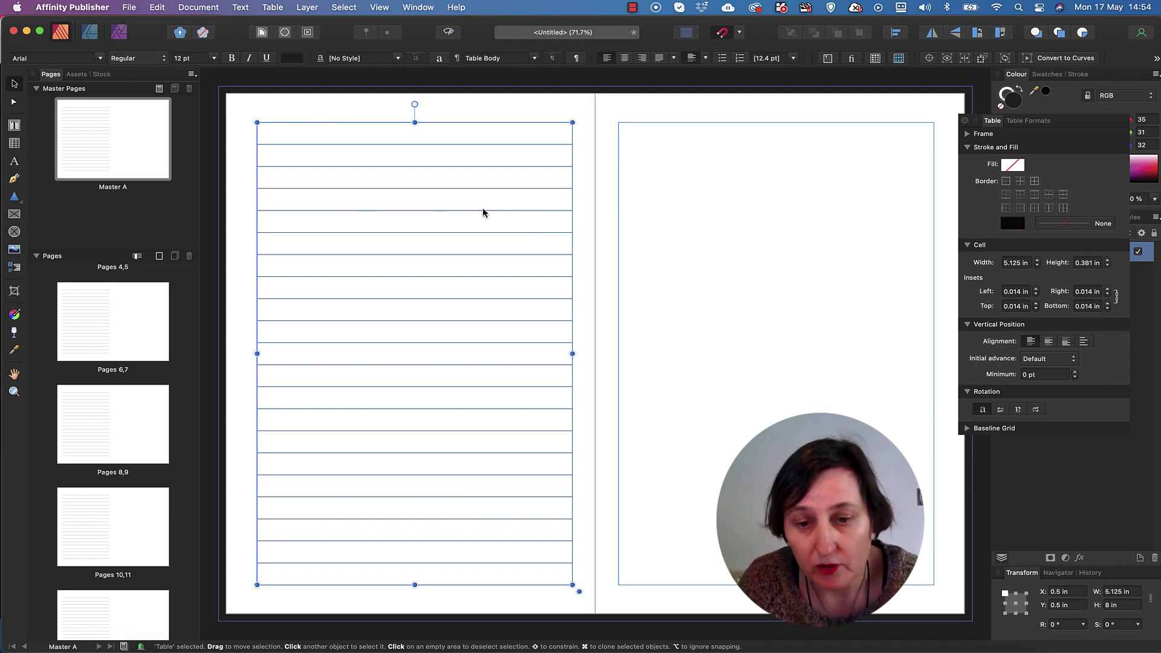
left_click_drag(460, 214, 822, 208)
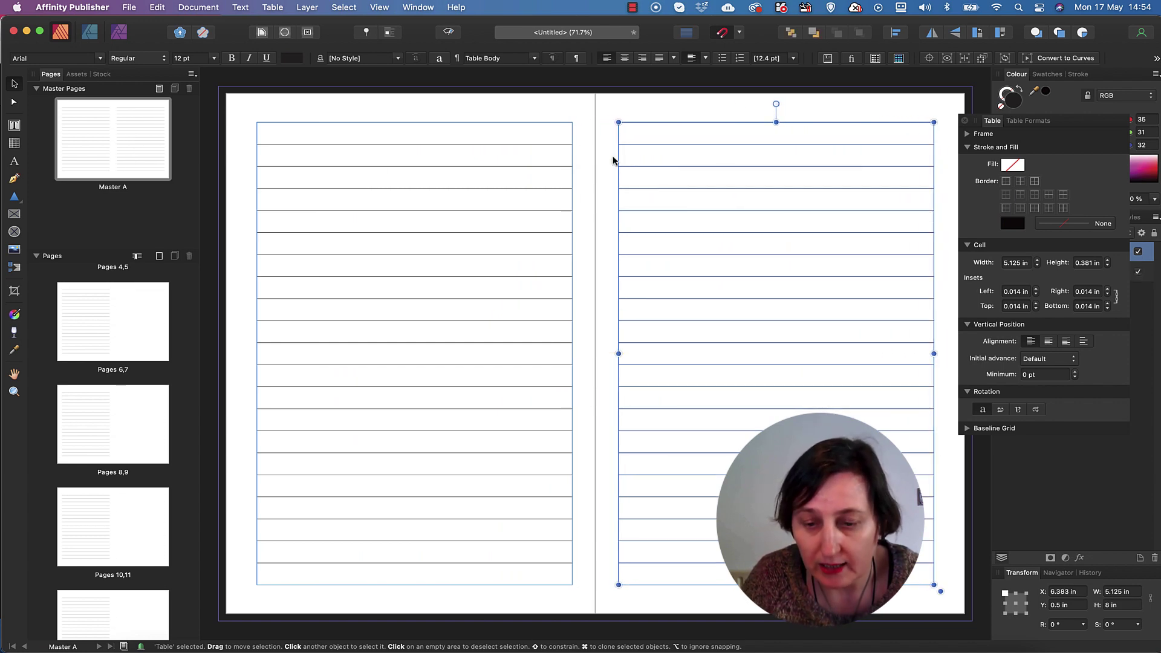
Step: Select Page 1 in the Pages panel and show it on the canvas
scroll(103, 324, "up", 5)
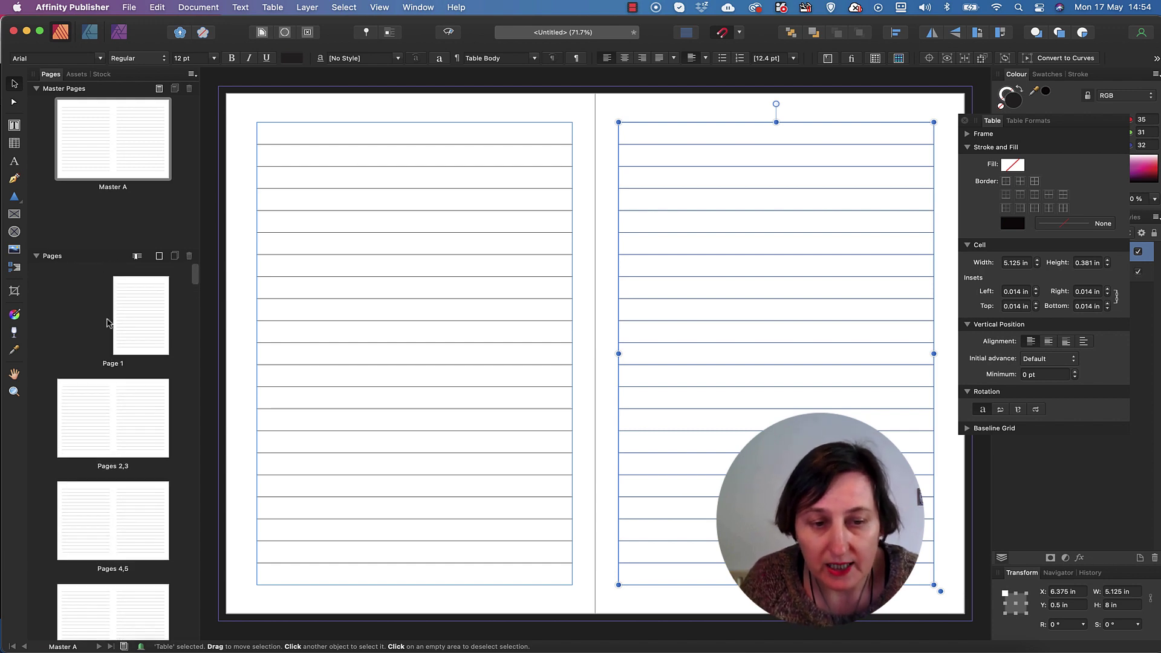
left_click(151, 319)
left_click(616, 110)
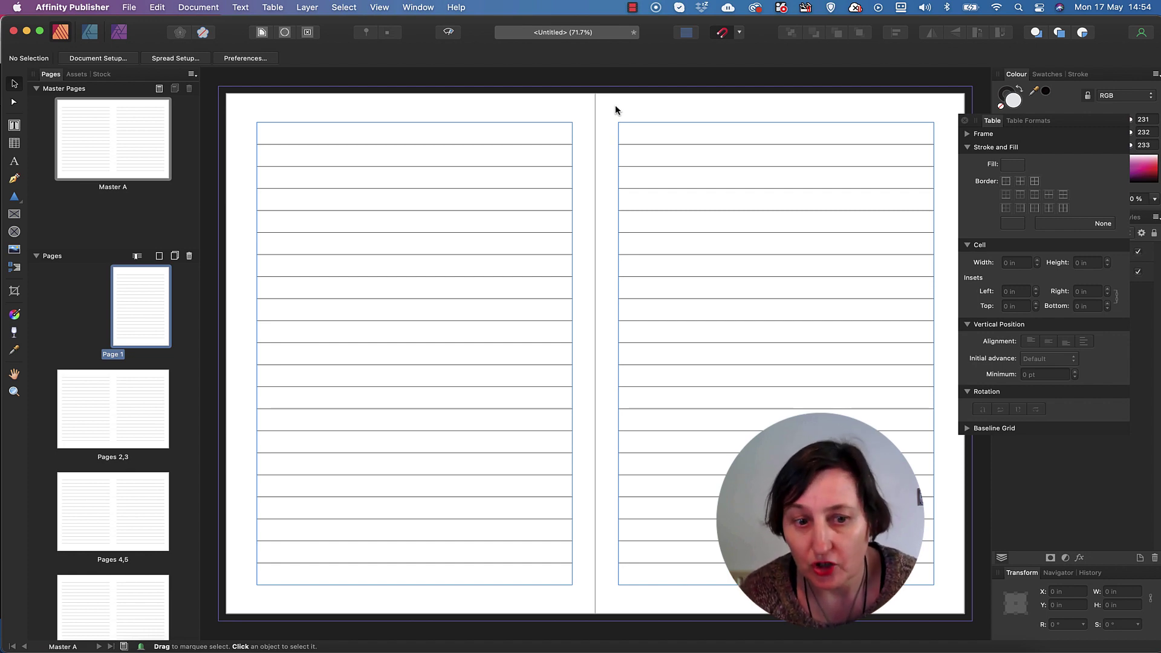
scroll(615, 109, "down", 2)
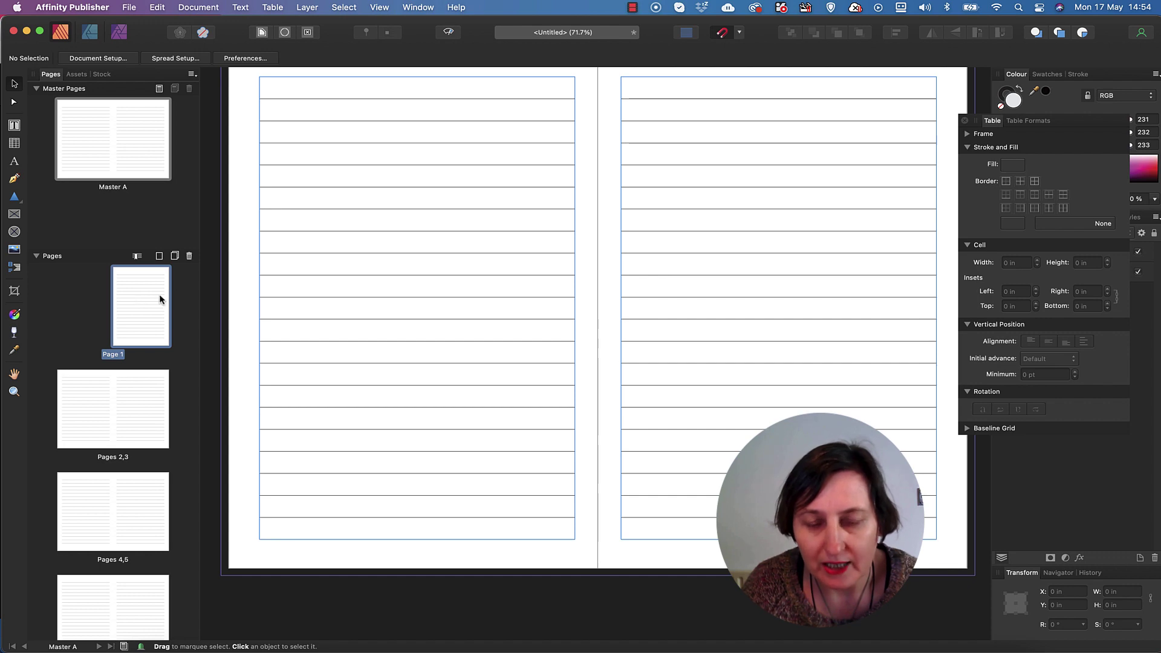
double_click(154, 292)
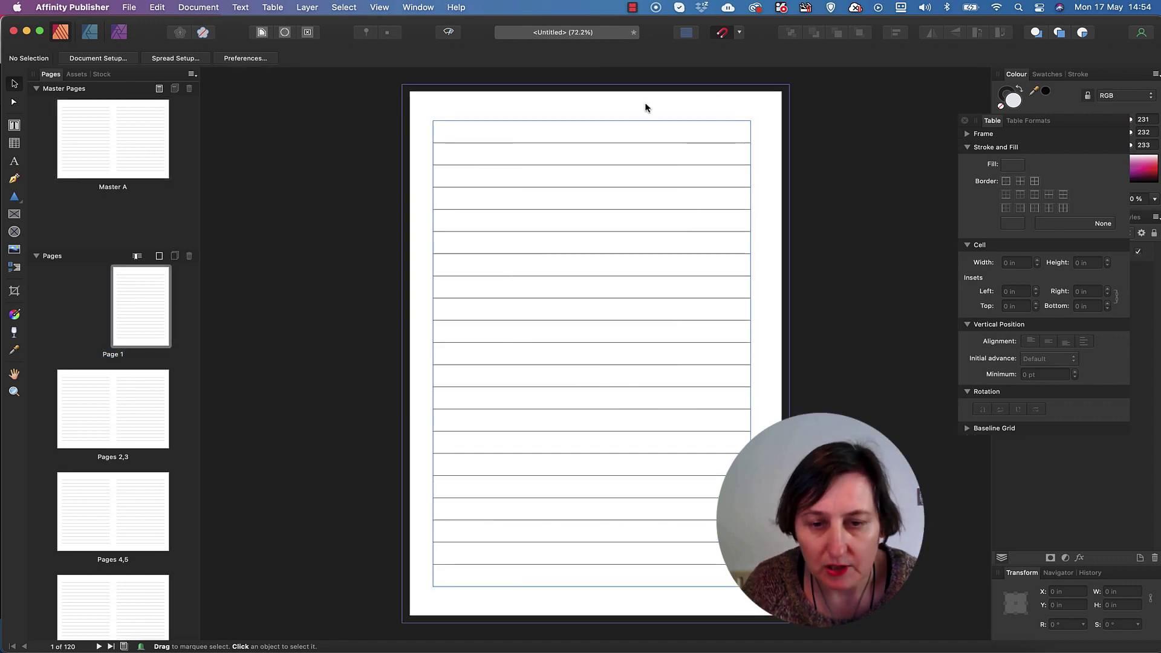
Step: Remove the master from Page 1 so it is blank, then return to Page 1
right_click(141, 297)
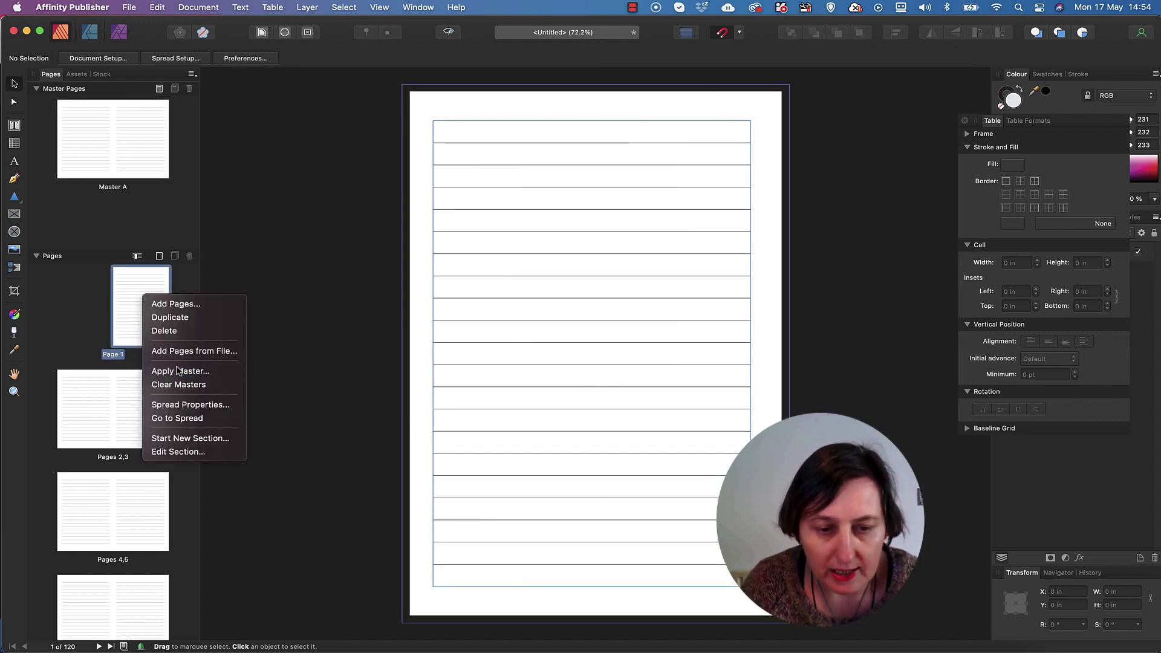
left_click(184, 387)
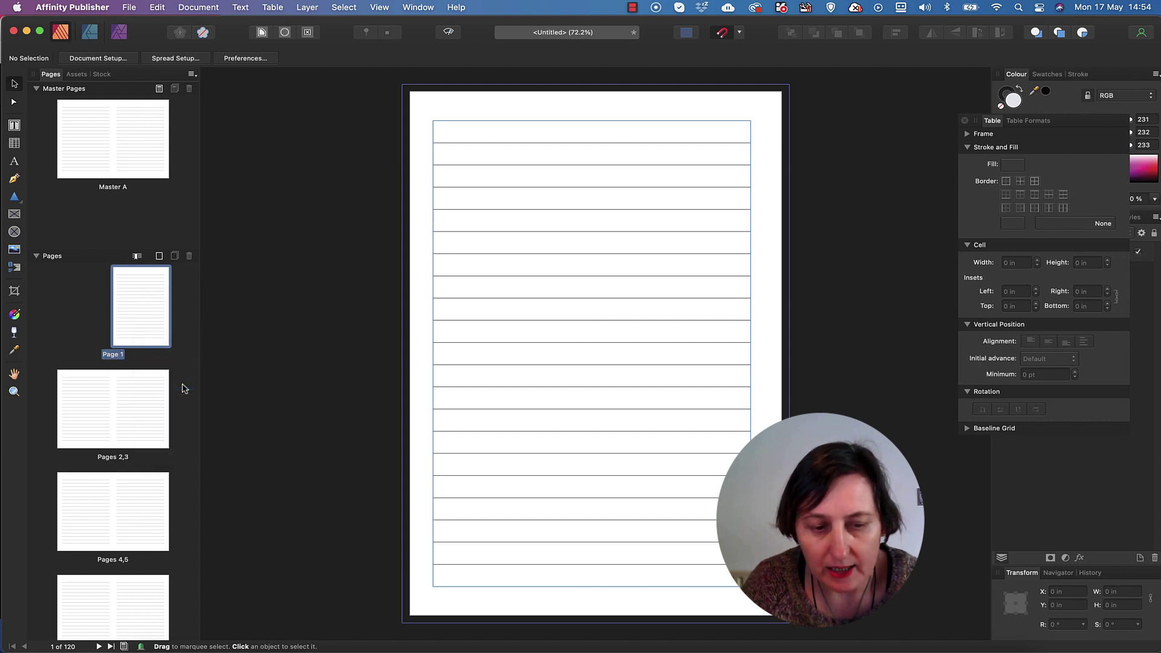
left_click(127, 413)
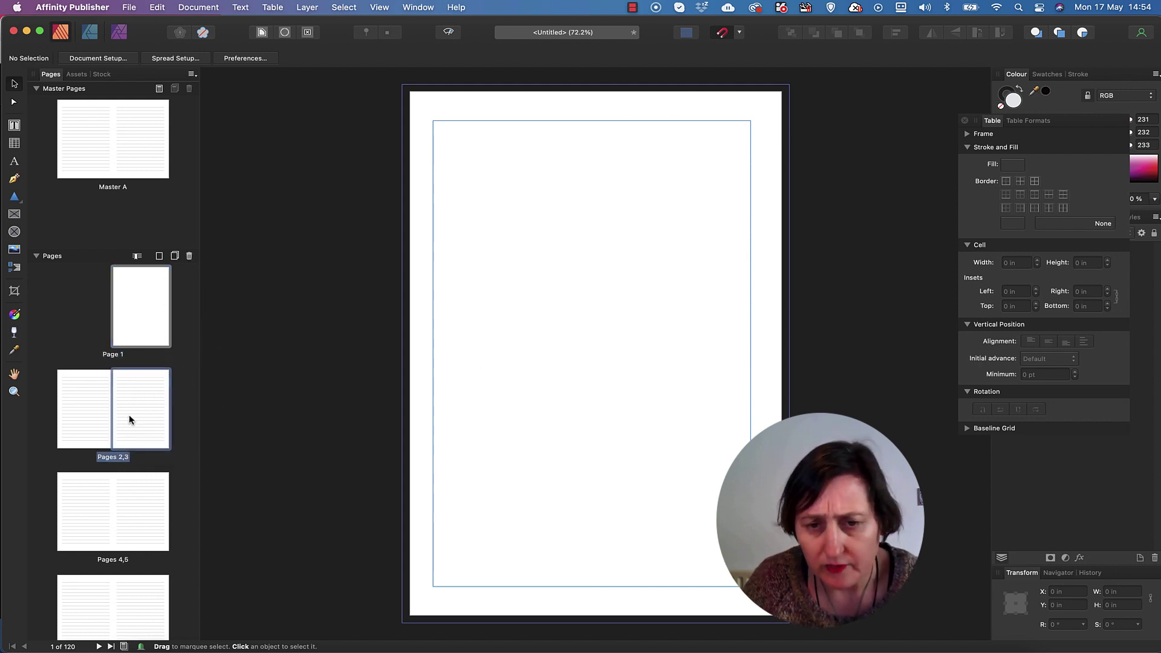
left_click(147, 289)
Step: Draw a text frame near the top of Page 1 reading 'This notebook belongs to:' and shorten it to one line
left_click(15, 125)
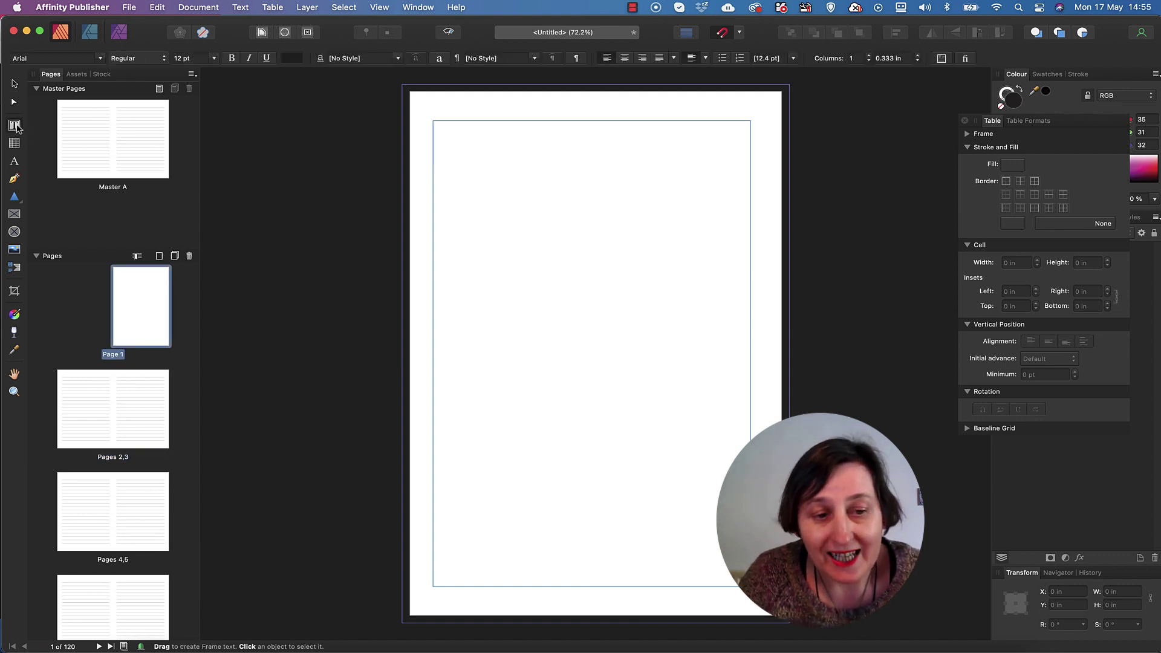
mouse_move(457, 199)
left_mouse_down()
mouse_move(617, 274)
mouse_move(724, 303)
left_mouse_up()
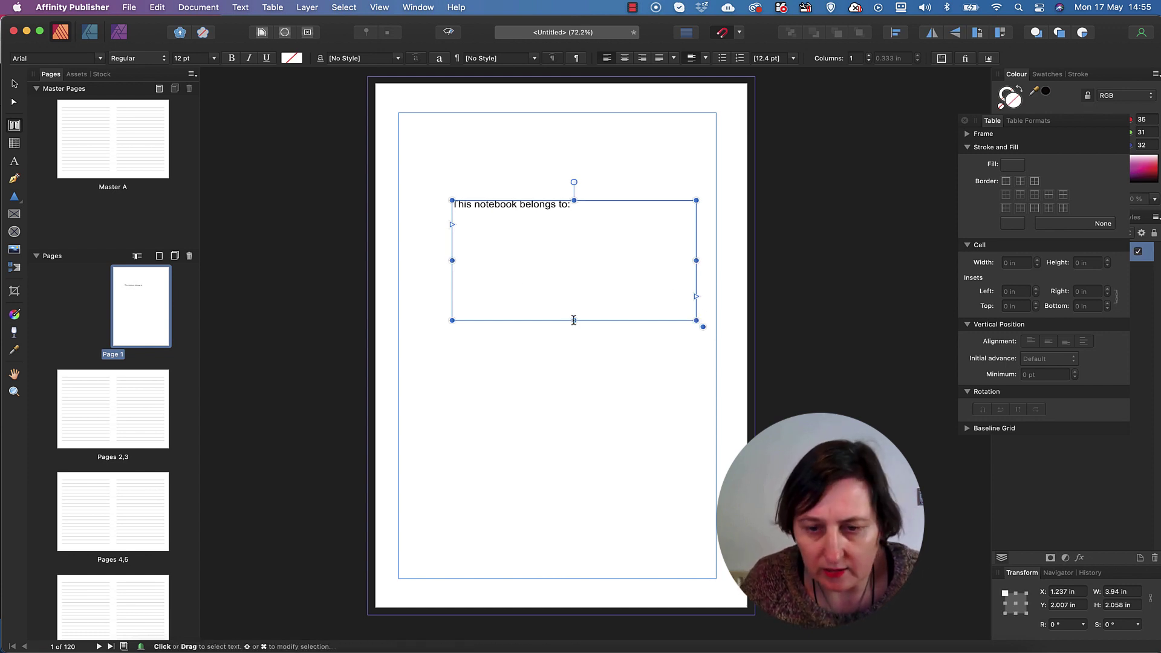
left_click_drag(574, 321, 573, 237)
Step: Set the title frame to 0.64 in tall and try Abril Fatface as its font
left_click(100, 58)
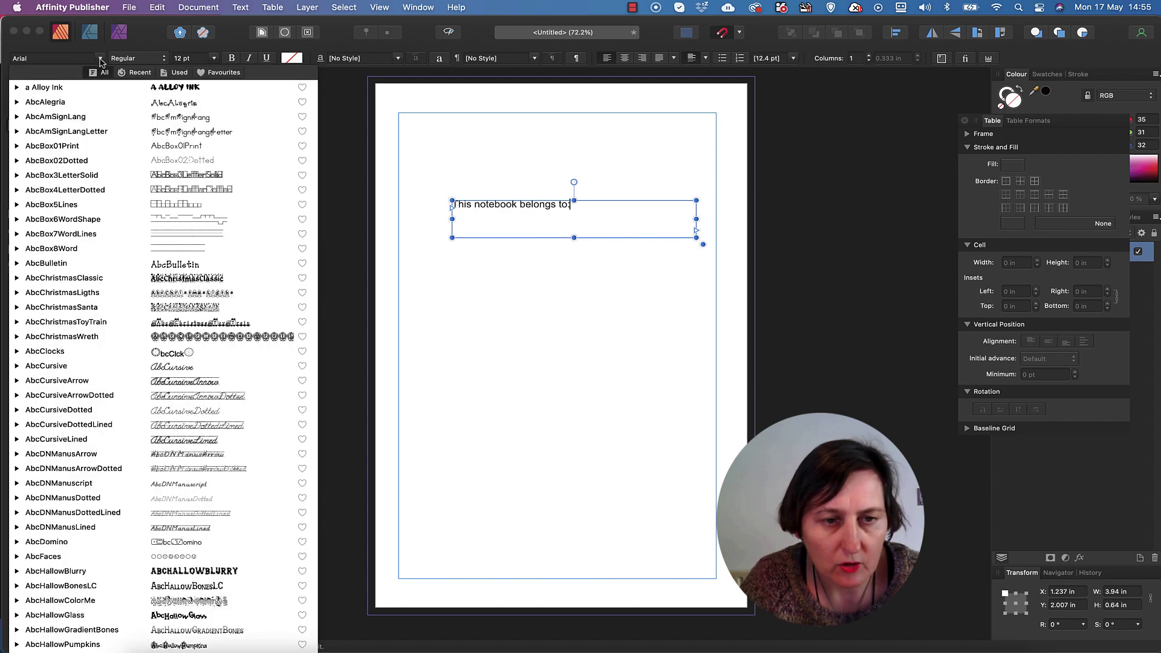
scroll(91, 410, "down", 15)
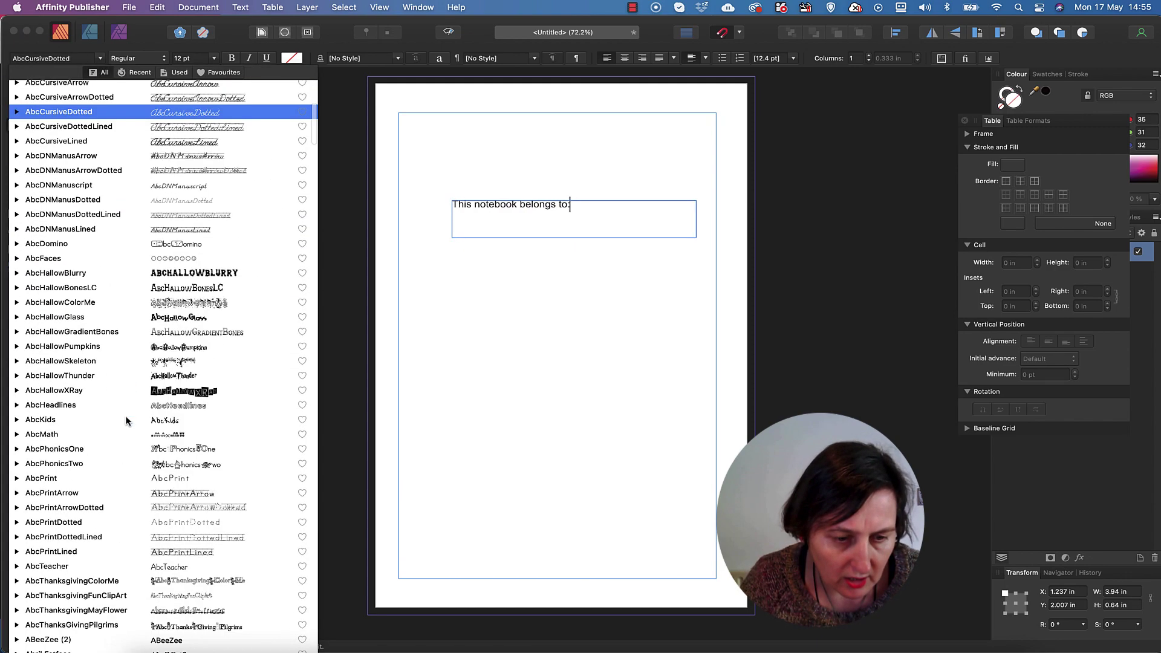
scroll(126, 420, "down", 3)
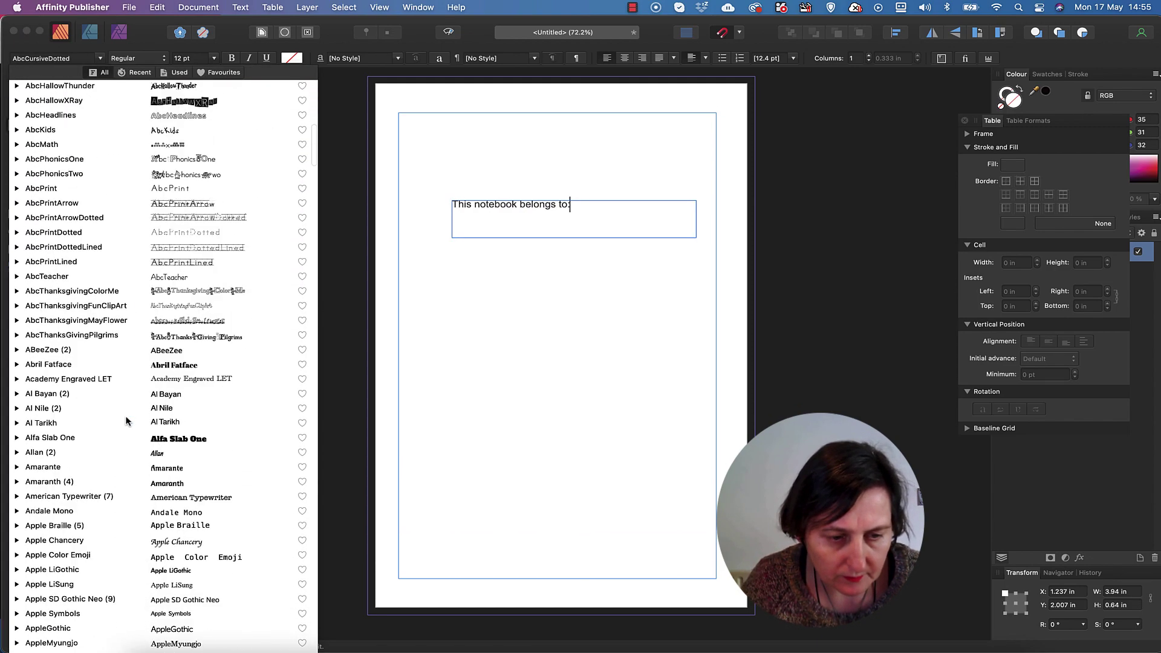
left_click(67, 365)
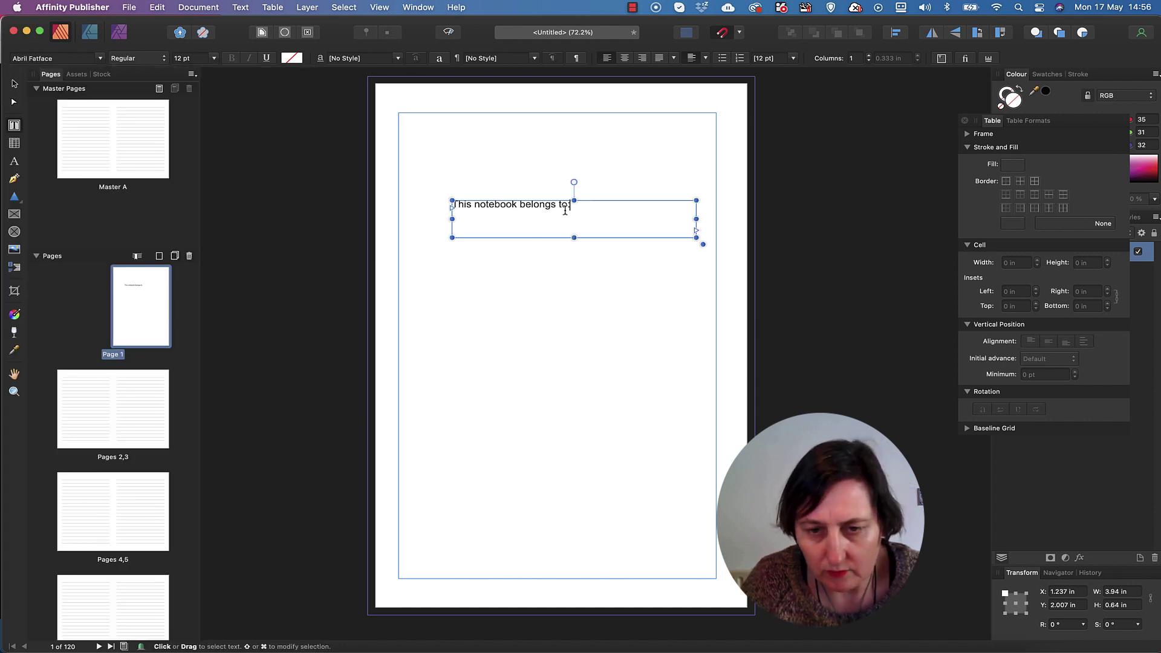
Step: Select all the title text and browse the font list to preview typefaces
left_click_drag(584, 203, 416, 195)
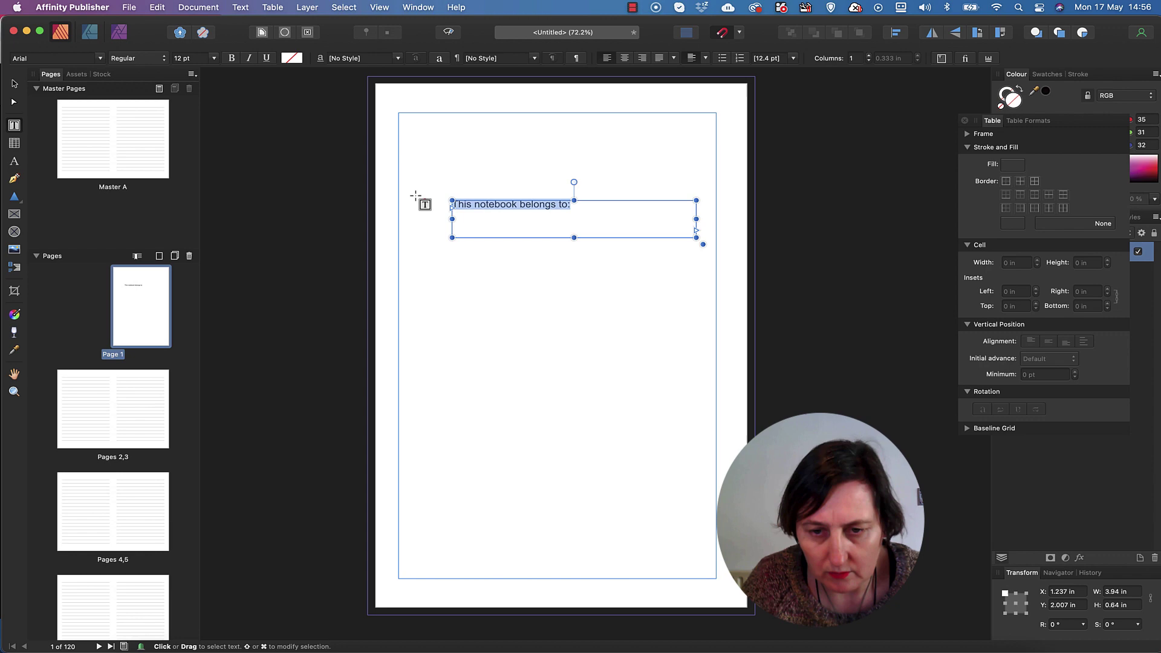
left_click(98, 58)
scroll(77, 399, "down", 2)
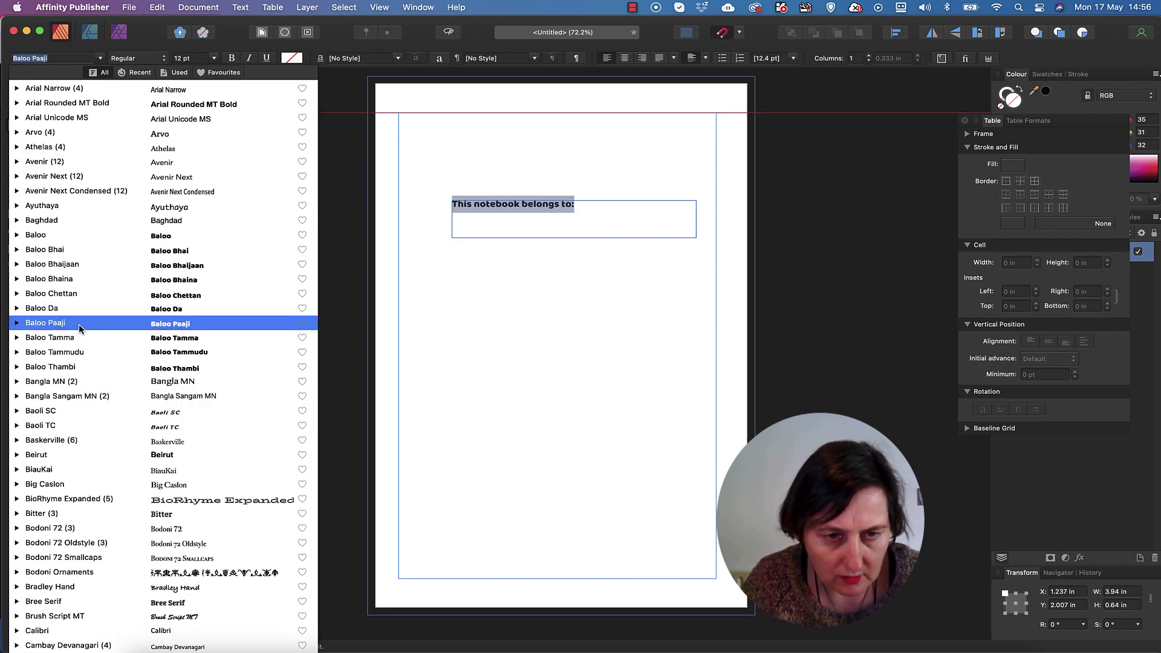
scroll(186, 481, "down", 3)
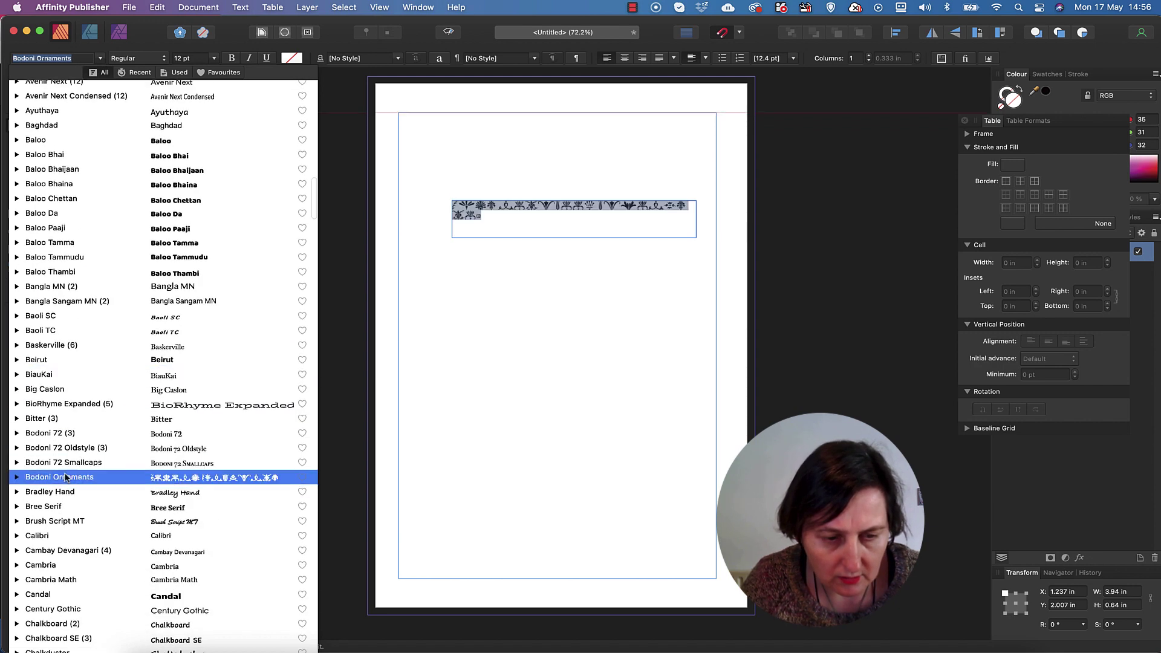
scroll(83, 478, "down", 6)
scroll(106, 473, "down", 2)
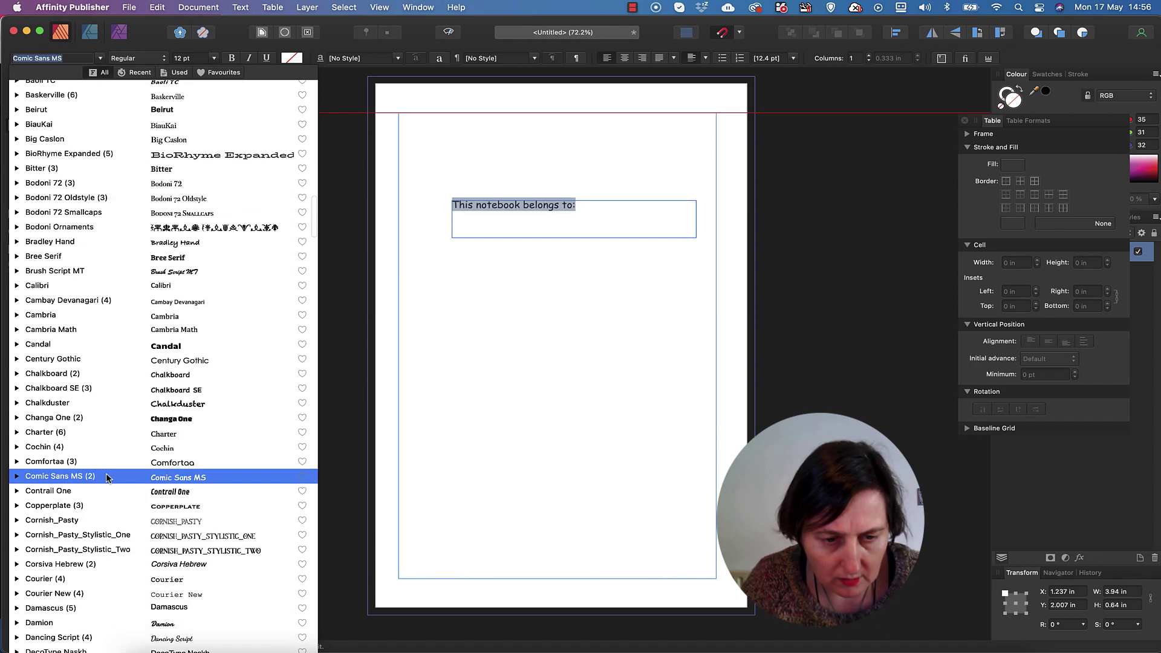
scroll(107, 478, "down", 3)
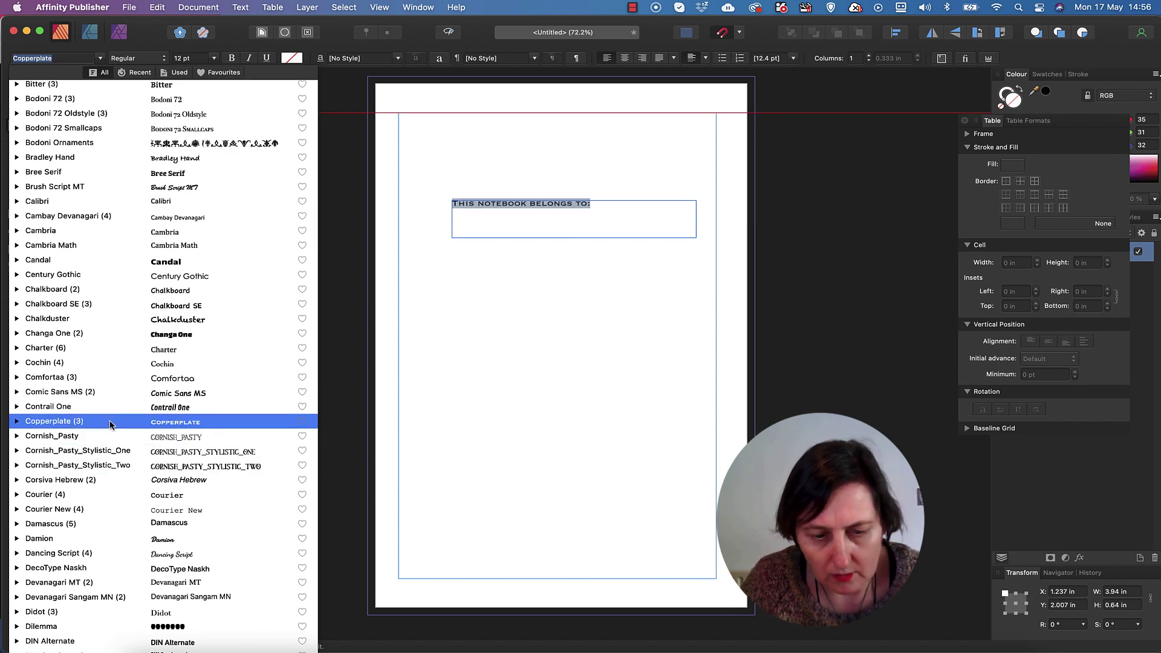
scroll(109, 425, "down", 5)
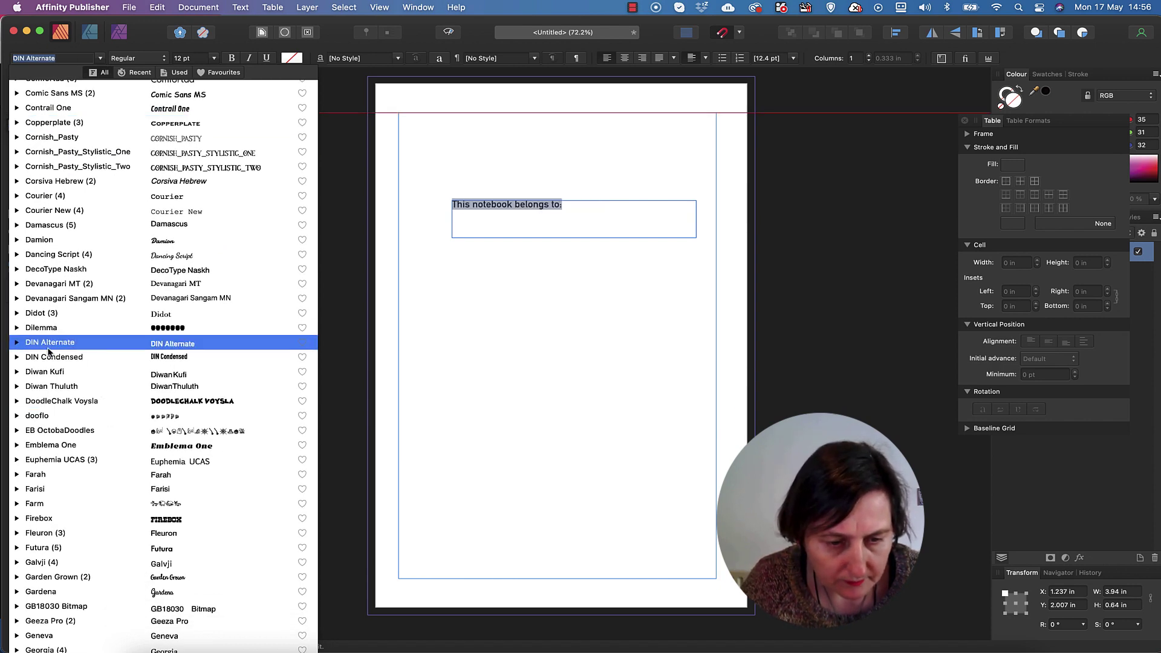
Step: Apply DIN Alternate at 30 pt to the title text
left_click(49, 346)
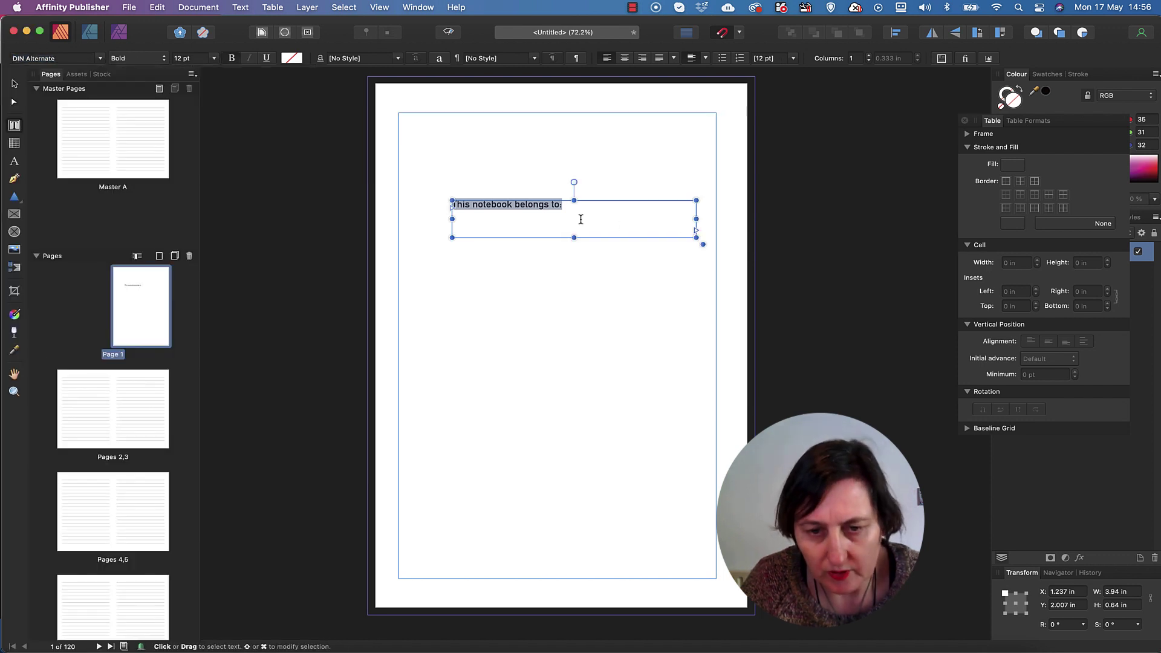
left_click(214, 58)
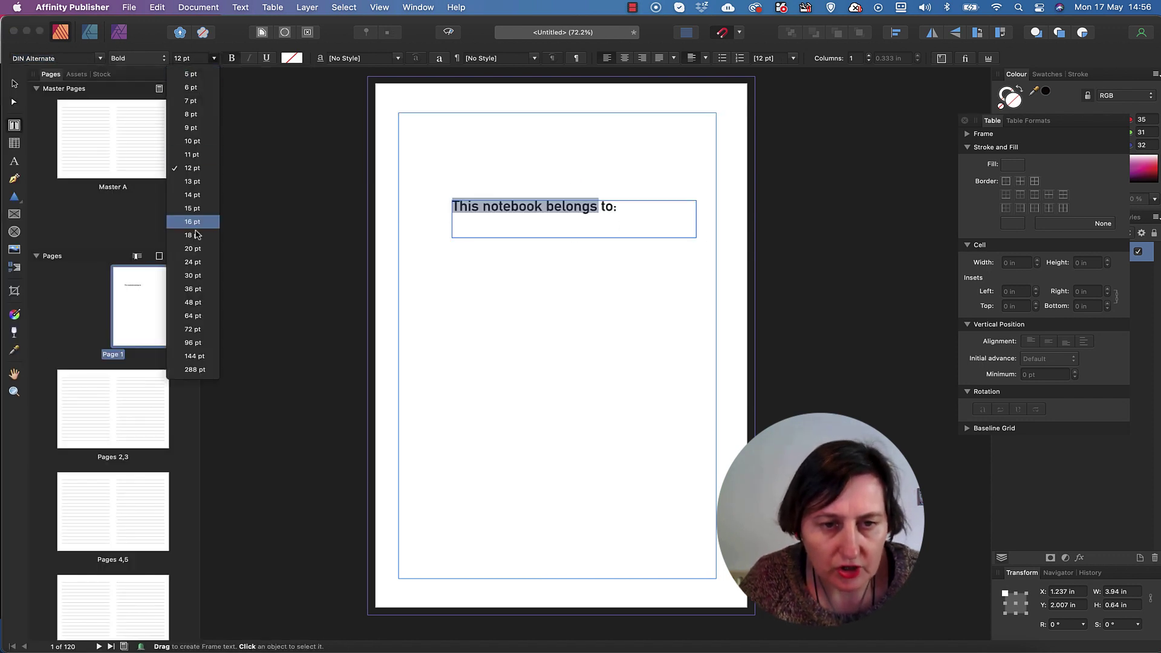
left_click(193, 276)
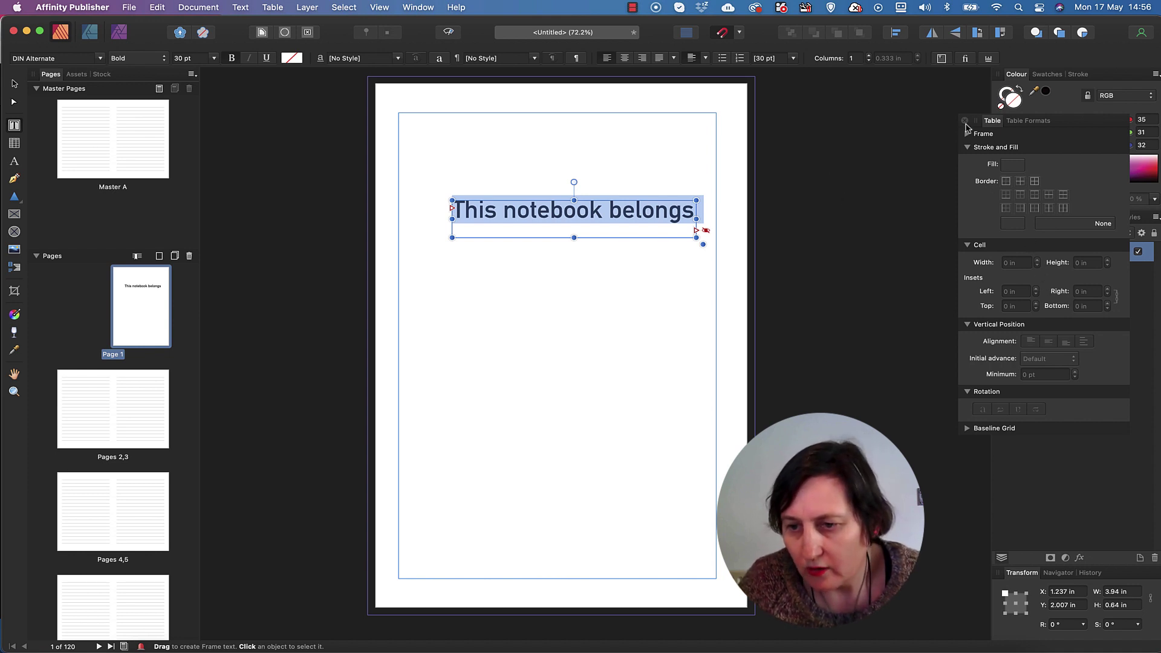
Step: Set tracking to 5 ‰, enlarge the frame for two lines, and centre the title
left_click(966, 121)
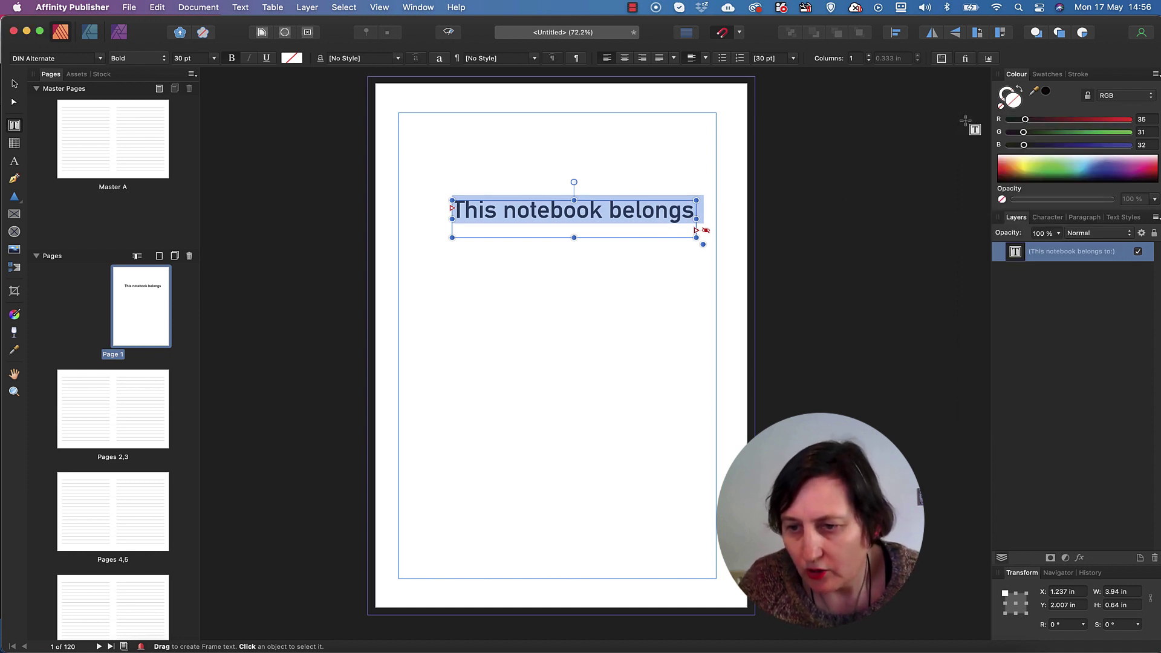
left_click(1049, 218)
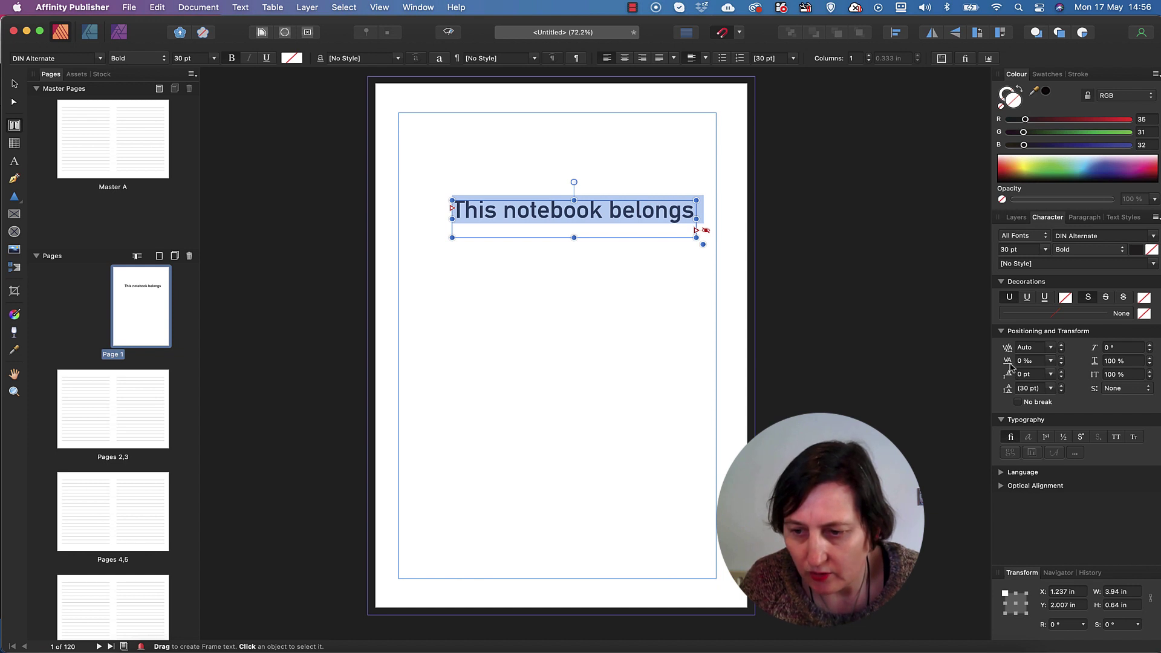
left_click(1050, 362)
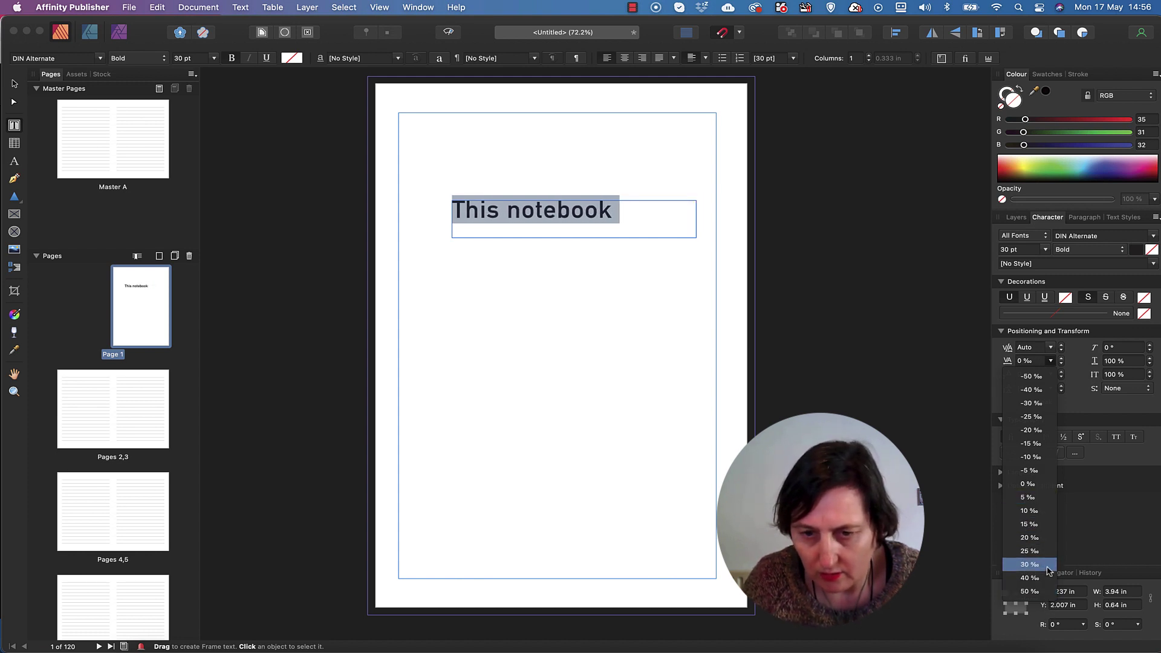
left_click(1044, 497)
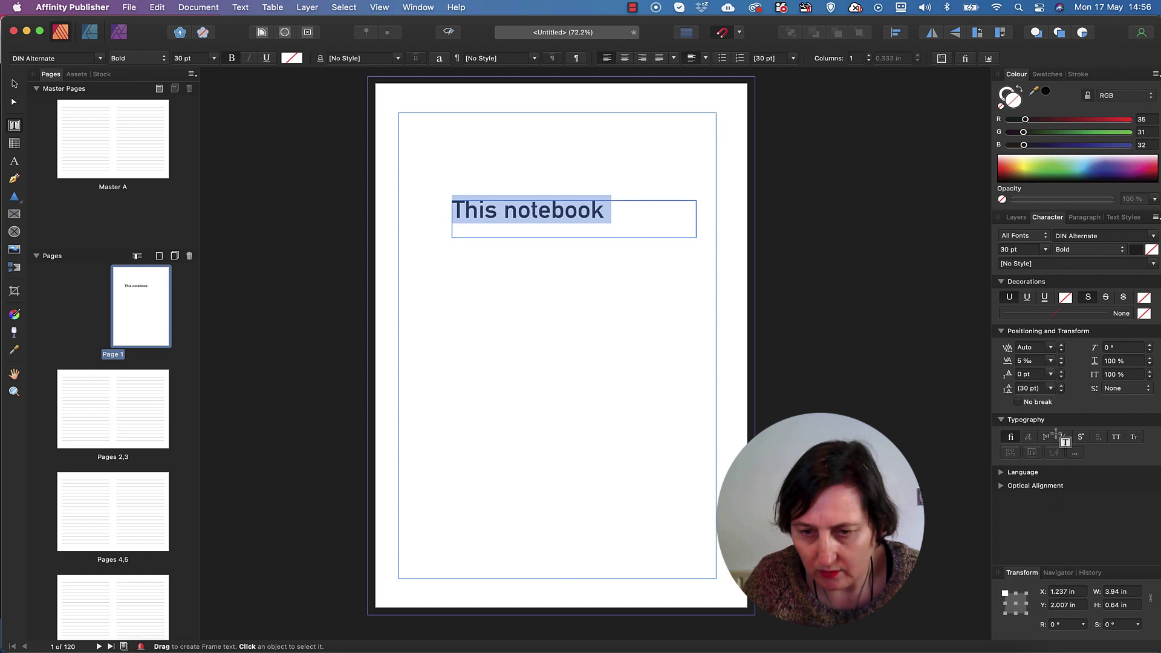
left_click_drag(575, 240, 574, 309)
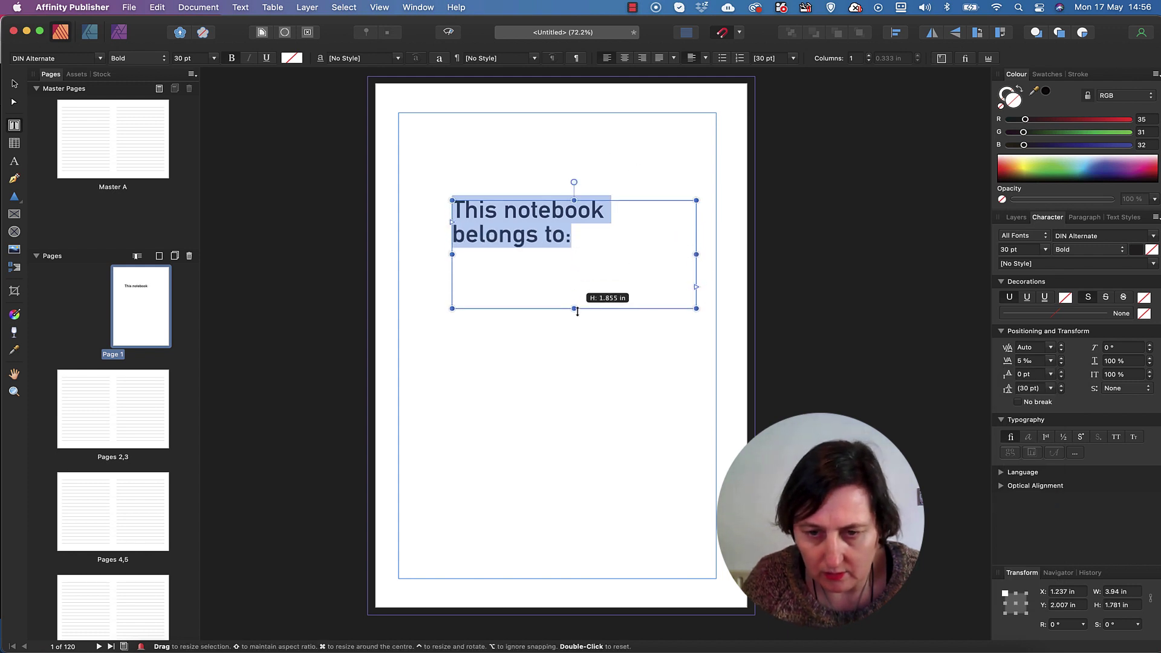
left_click(625, 58)
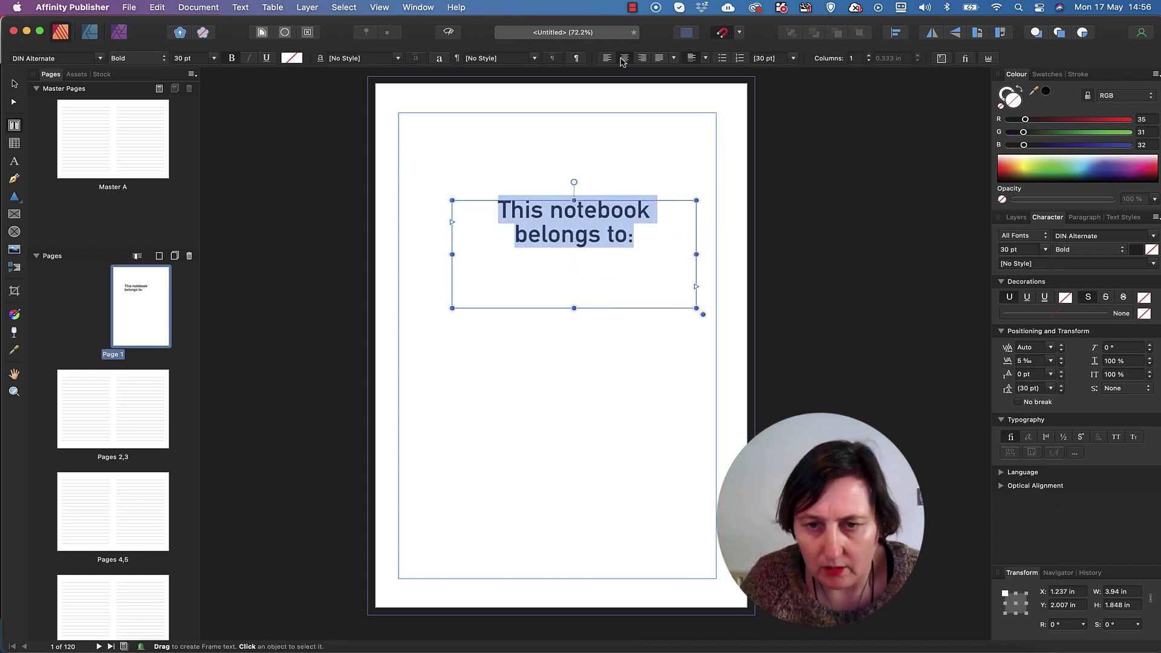
Step: Draw a horizontal line beneath the title text with the Pen tool
key("Right")
left_click(783, 201)
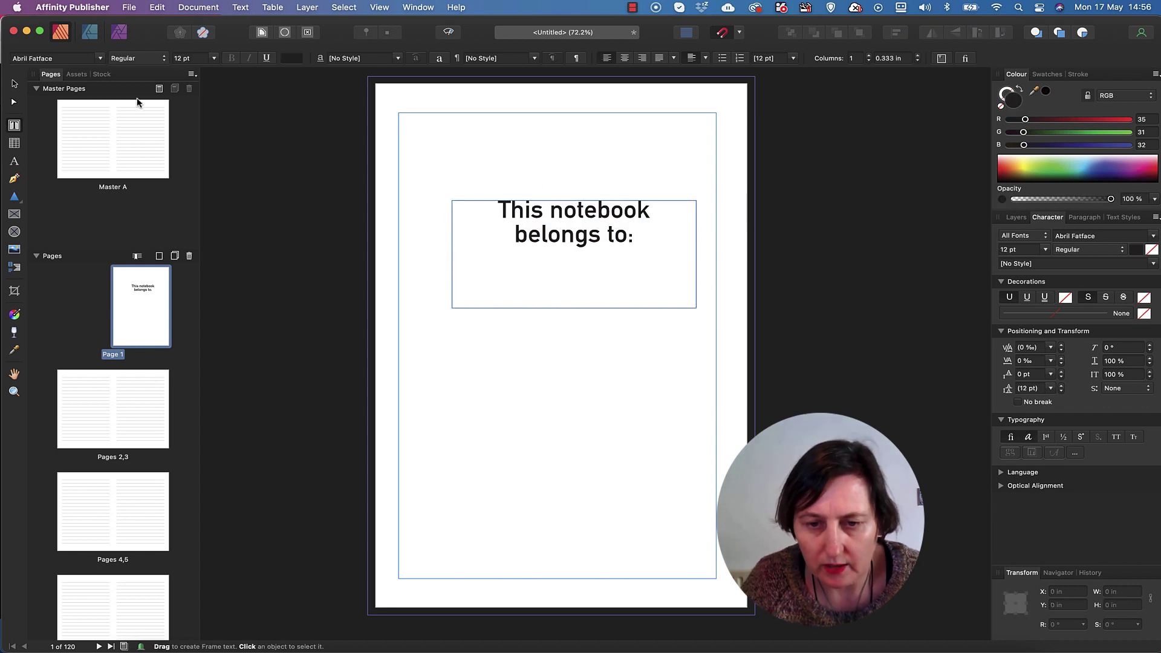
left_click(15, 181)
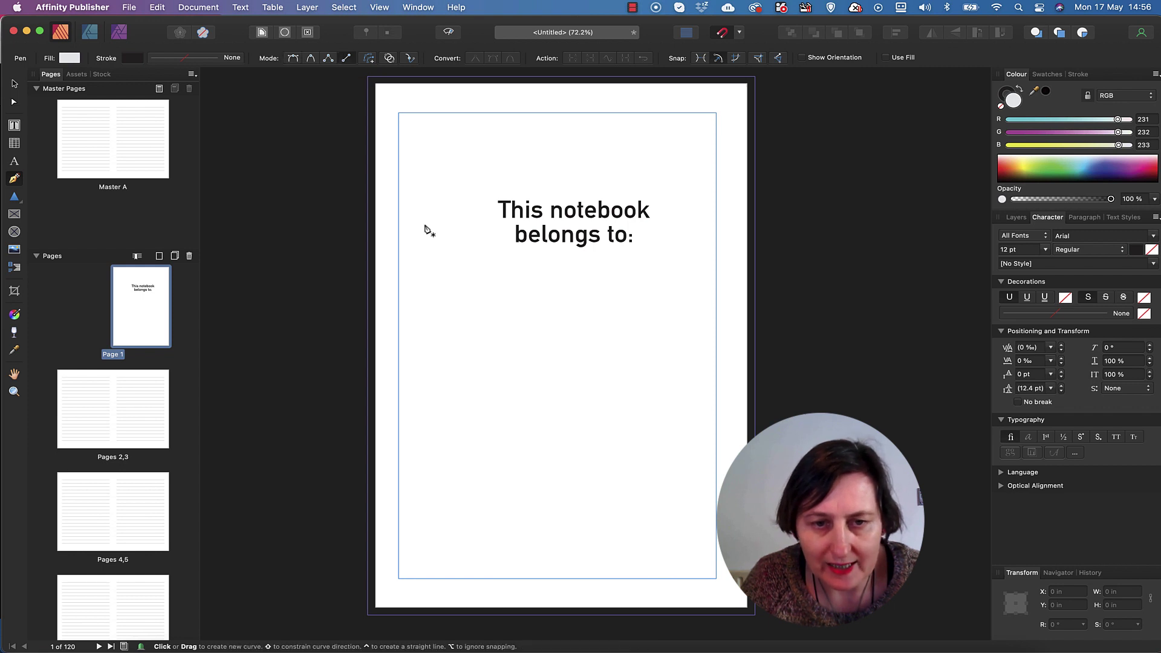
left_click(479, 270)
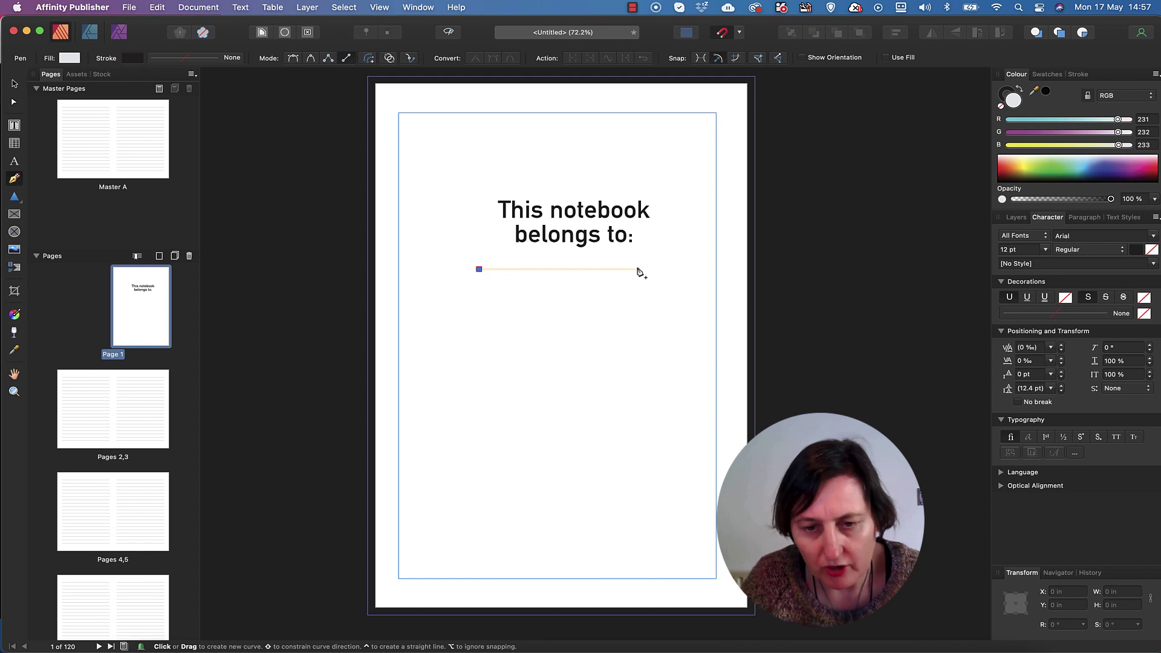
left_click(674, 270)
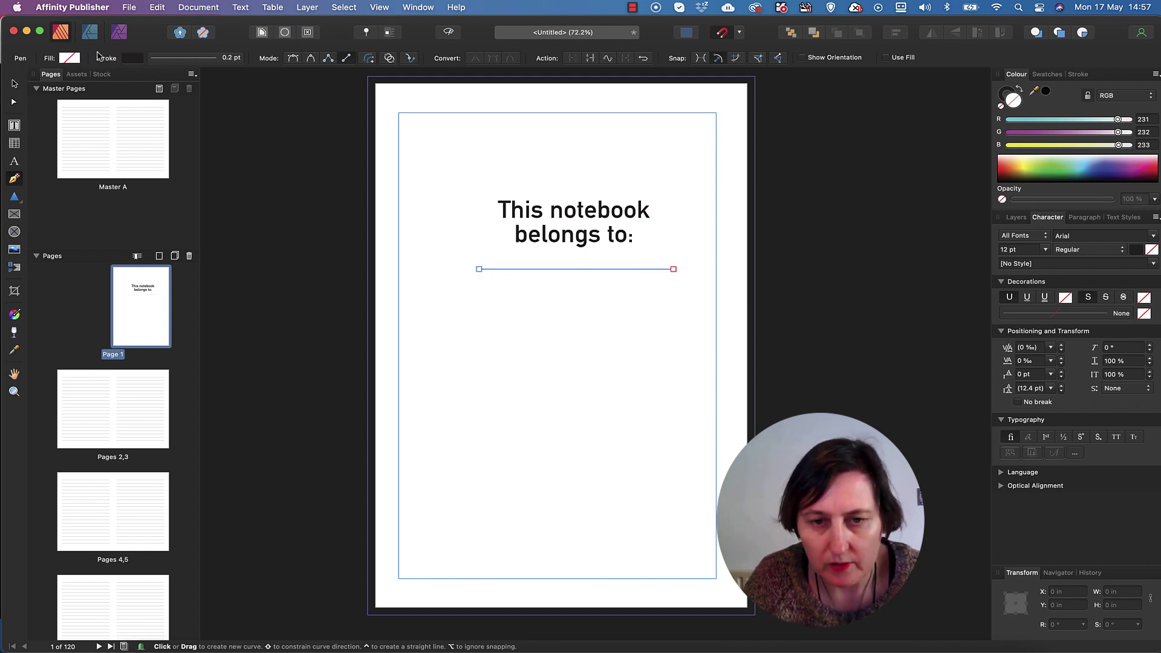
Step: Give the line a 1.5 pt stroke and lower its stroke opacity so it looks grey
left_click(183, 60)
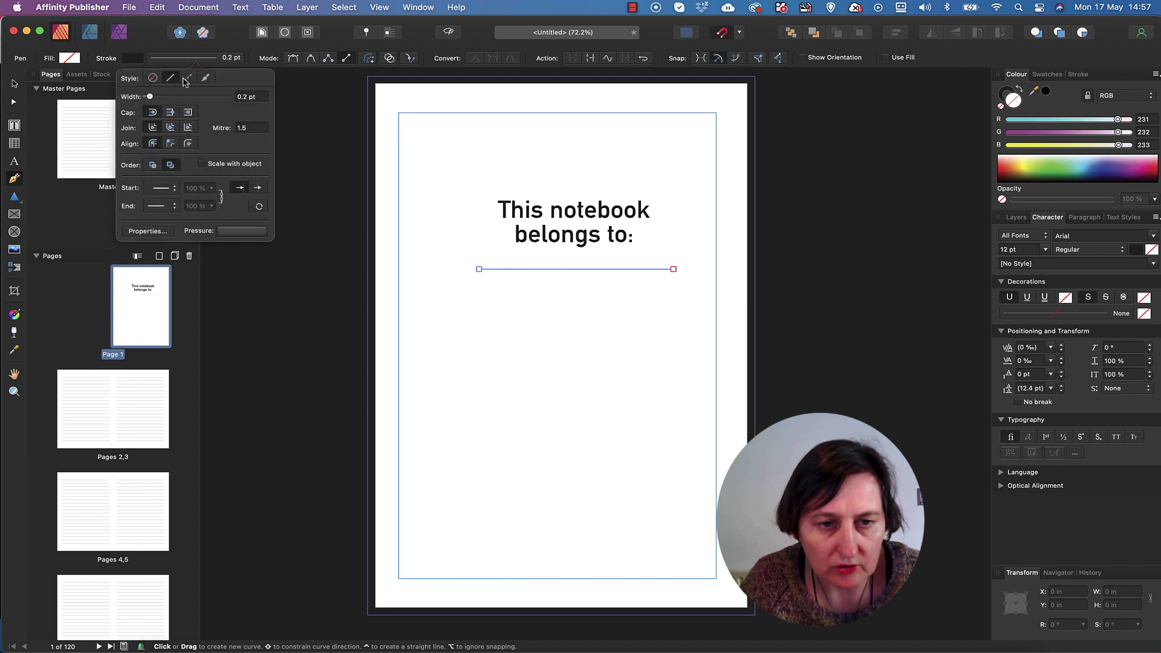
mouse_move(150, 99)
left_mouse_down()
mouse_move(214, 100)
mouse_move(163, 100)
left_mouse_up()
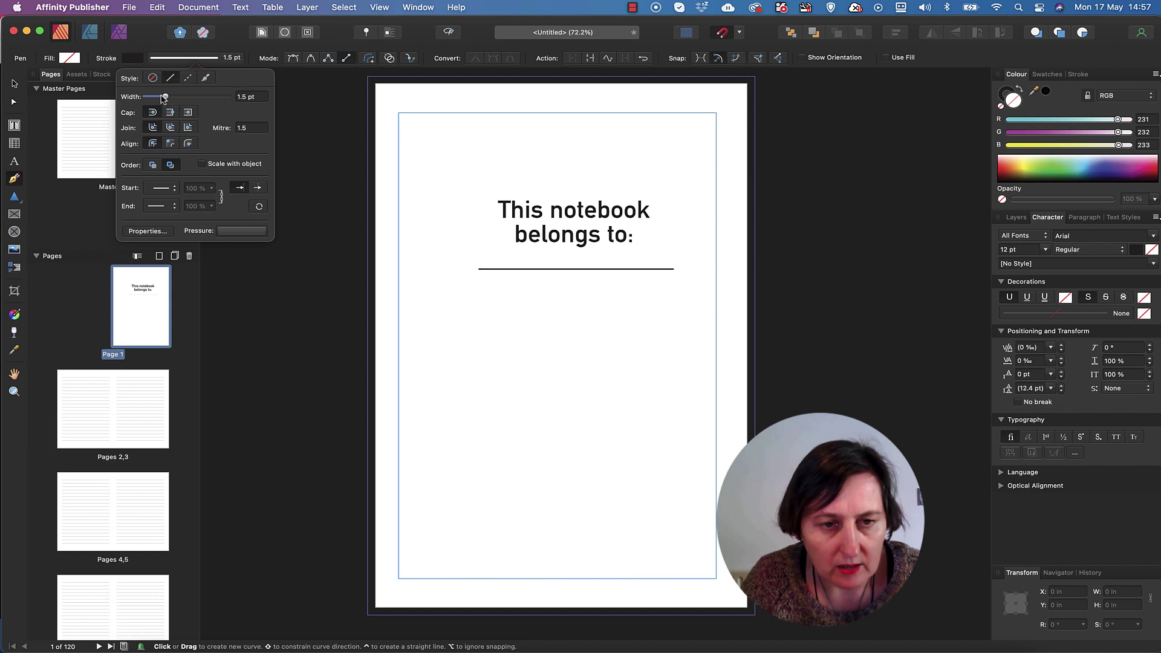
left_click(132, 58)
left_click(131, 58)
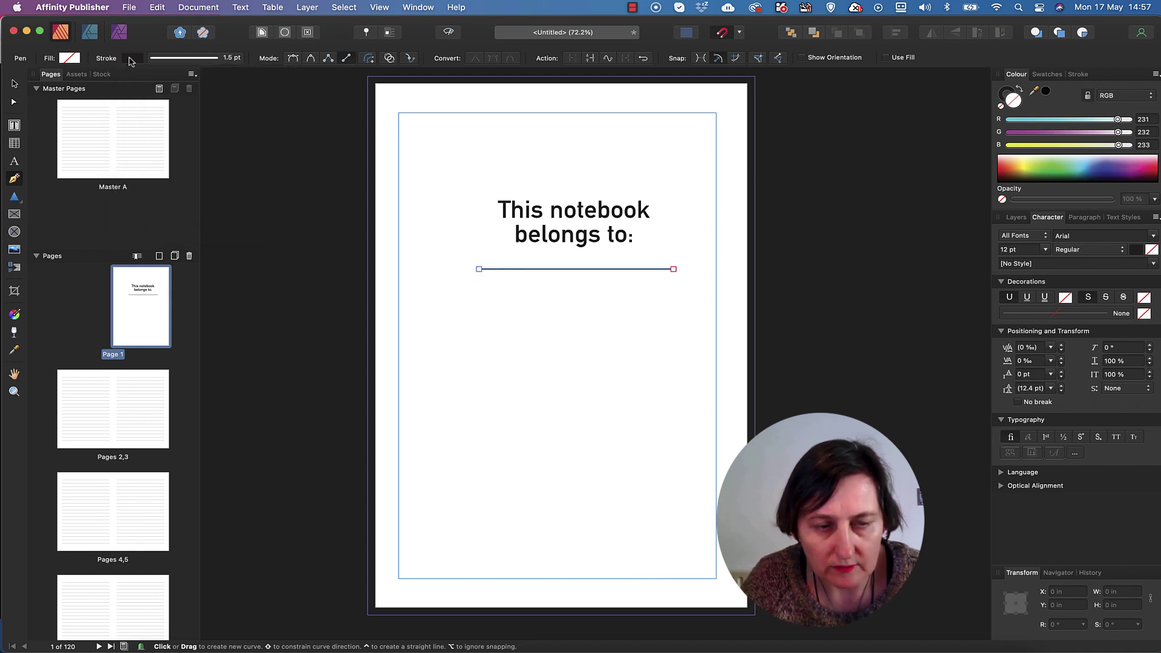
left_click(131, 58)
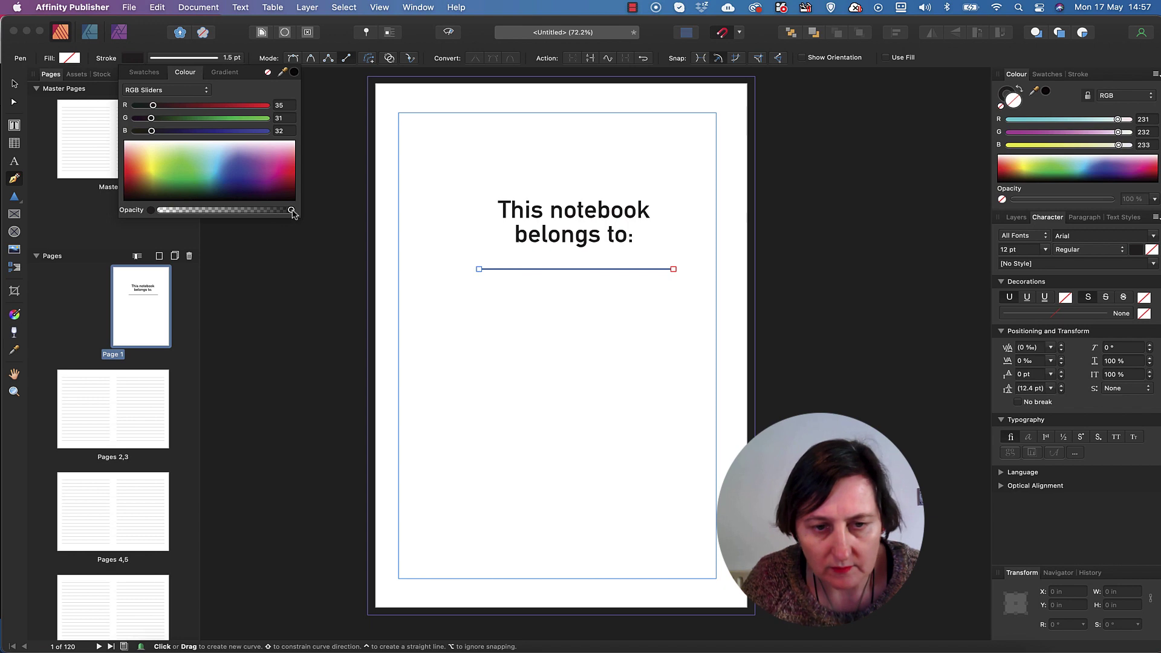
left_click_drag(293, 211, 228, 212)
left_click(803, 224)
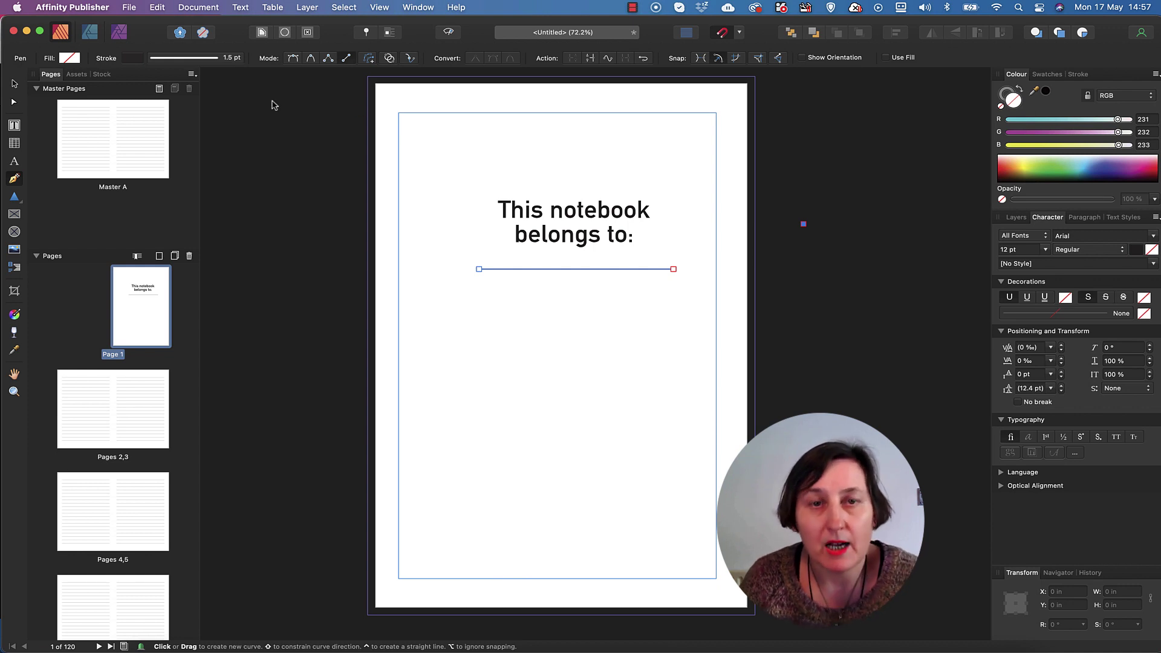
Step: Export the document as PDF (for print) with the area set to All Pages
left_click(133, 9)
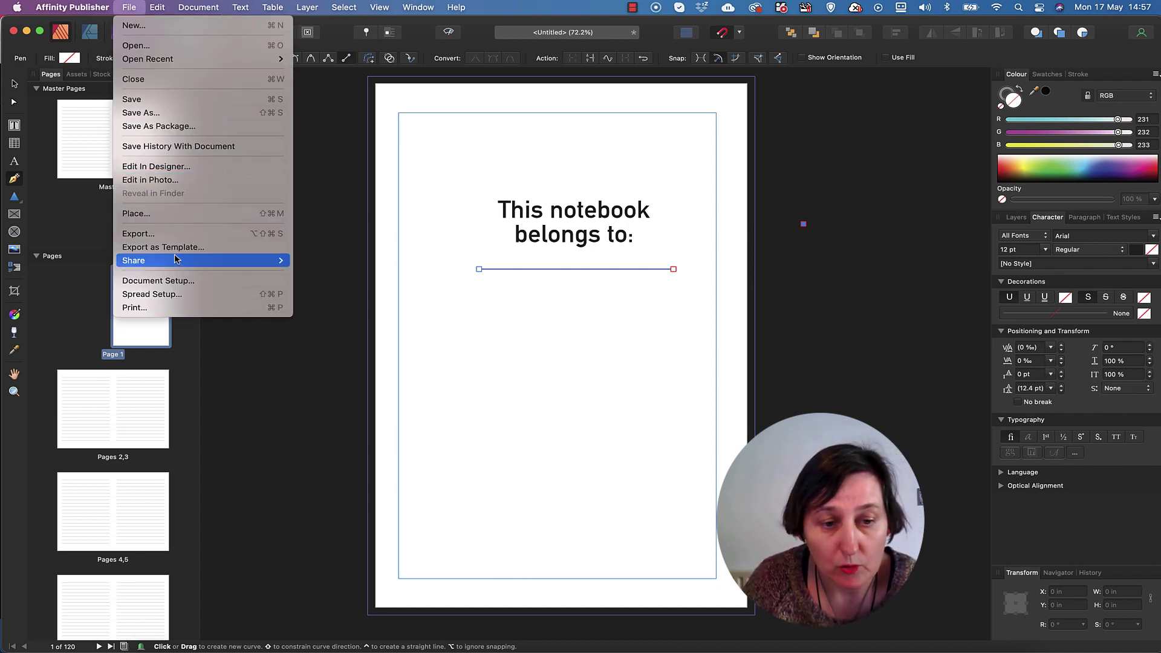
left_click(168, 234)
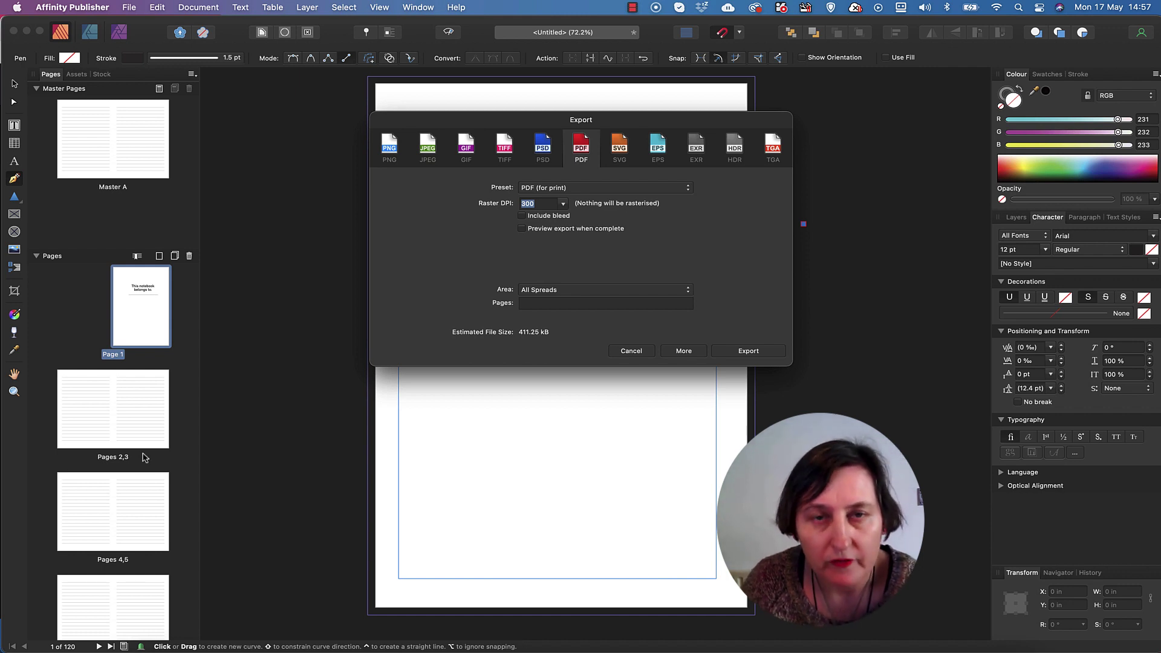
left_click(682, 290)
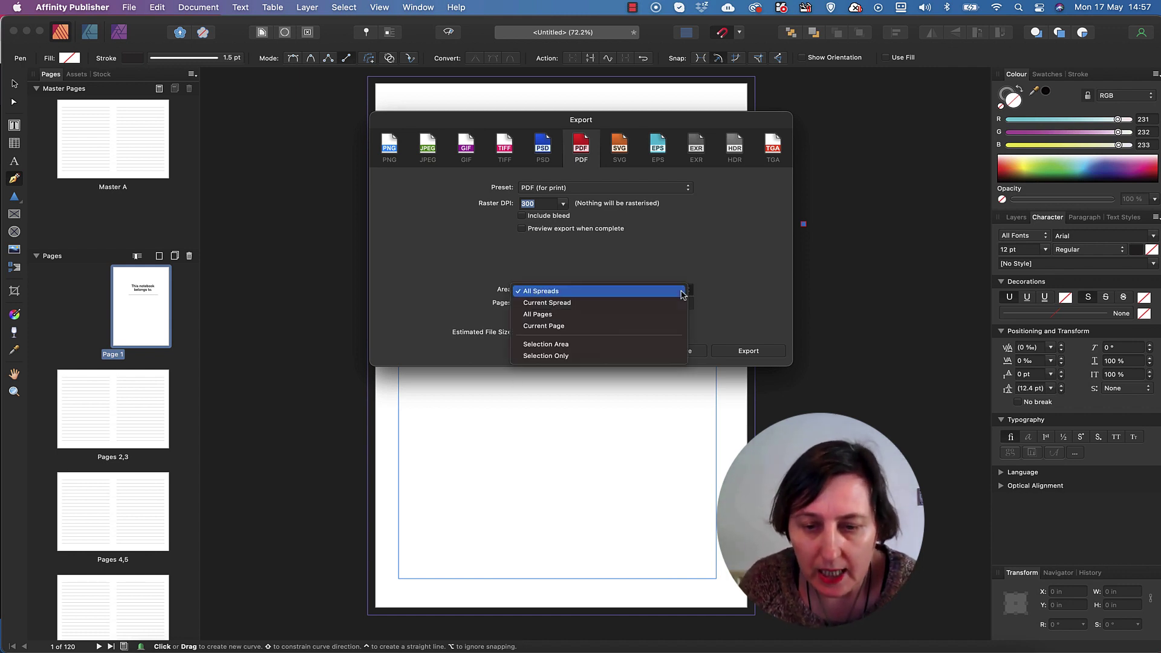
left_click(564, 316)
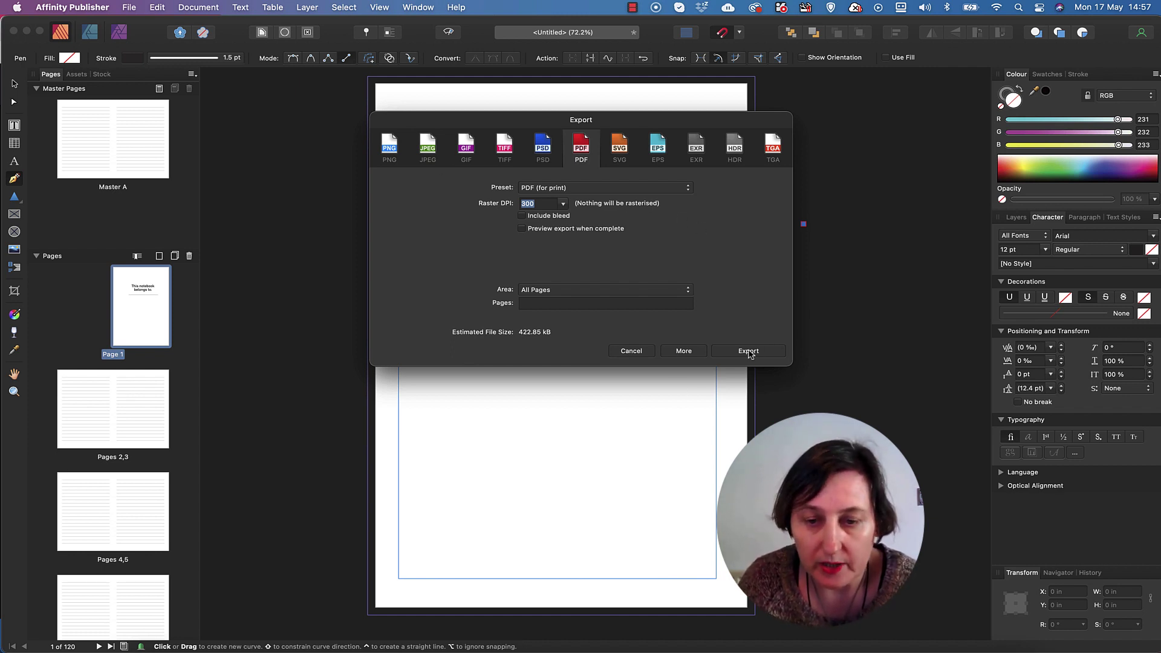
left_click(748, 352)
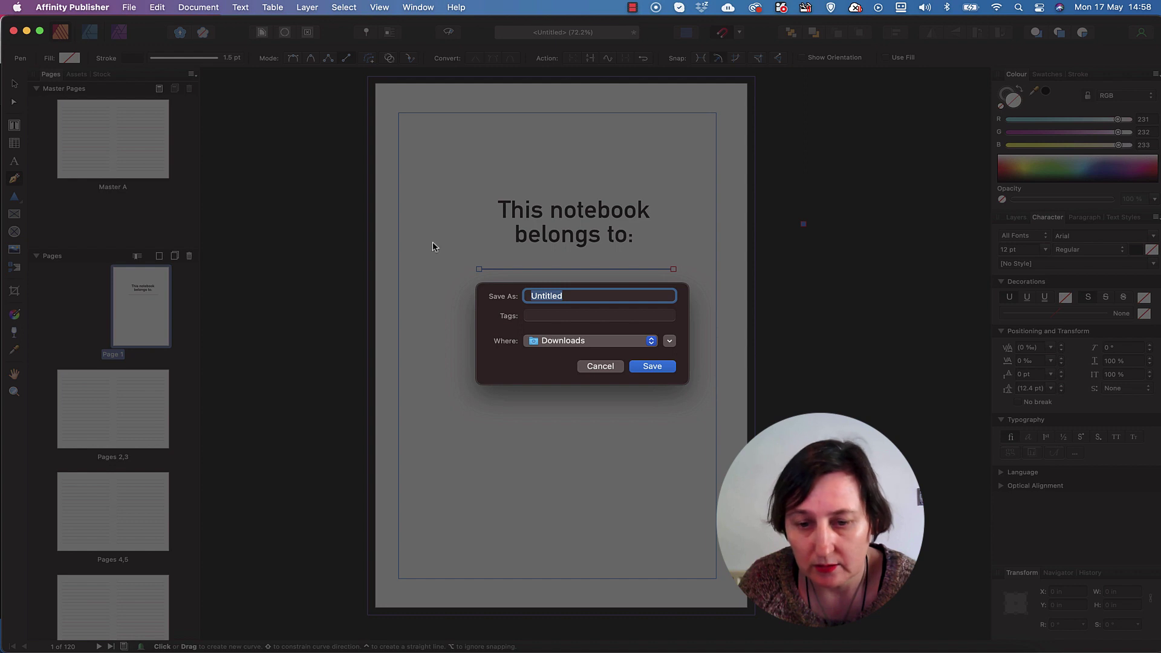
Step: Name the PDF Notebook_template and save it in Downloads
type("Note")
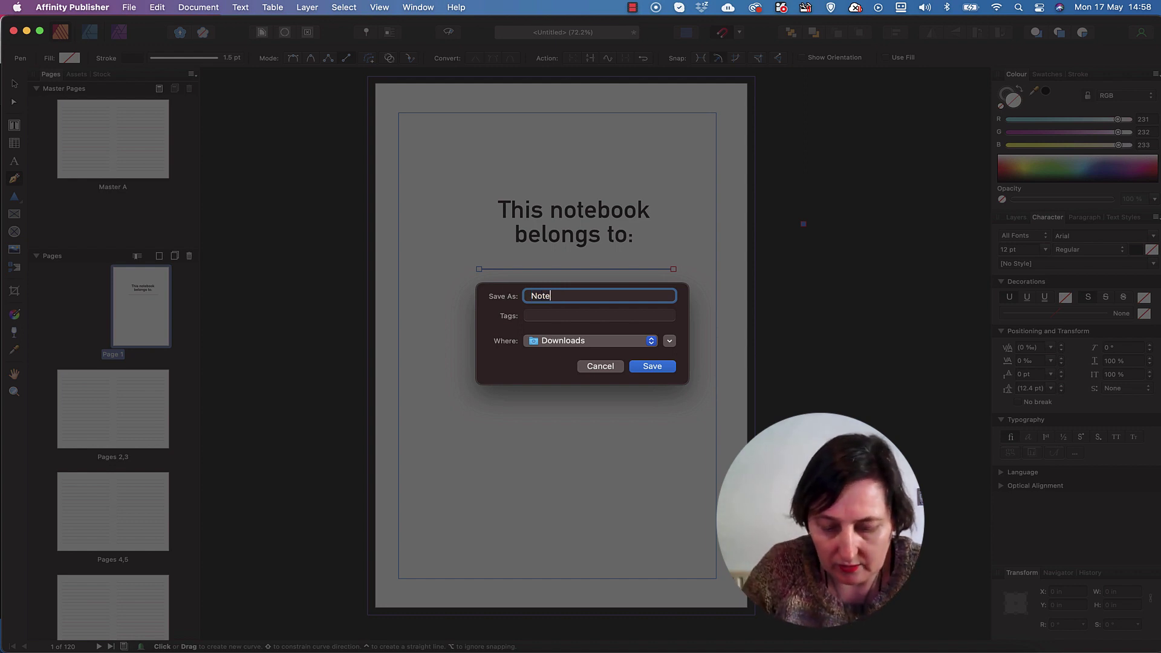
type("book")
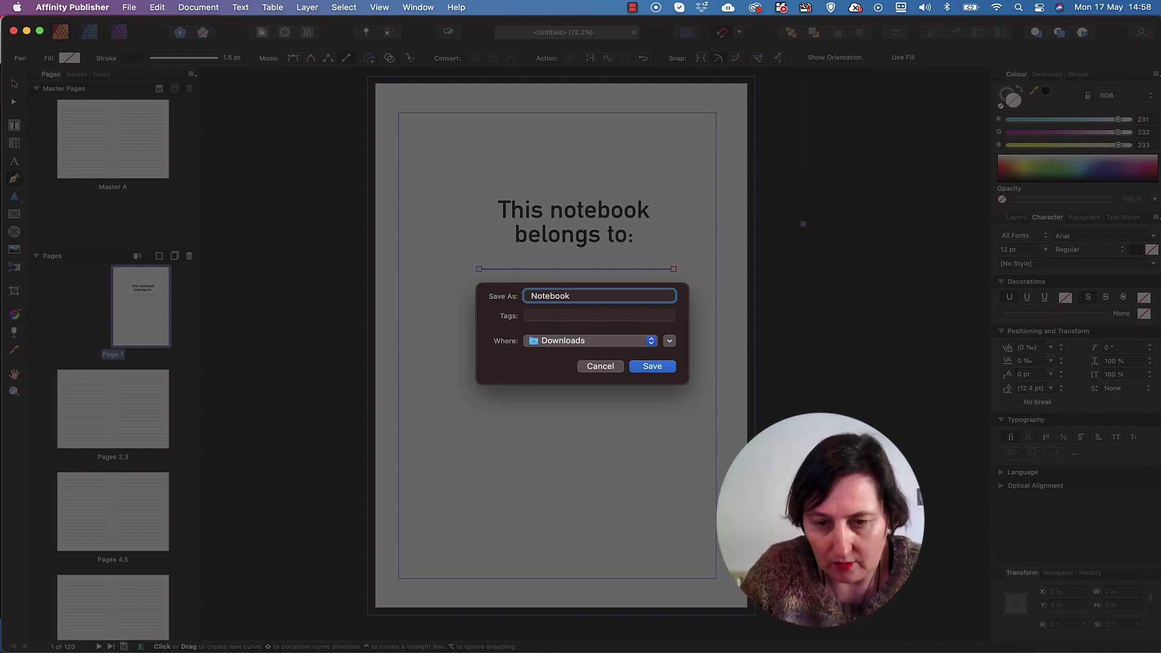
type("v1")
key("BackSpace")
key("BackSpace")
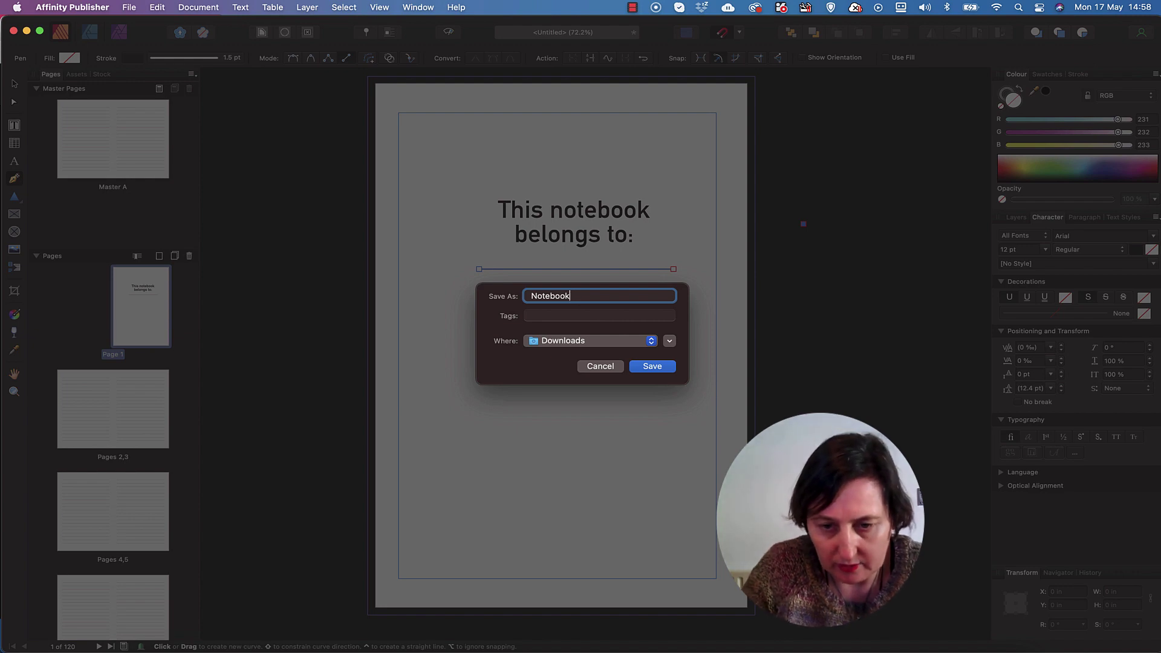
type("_template")
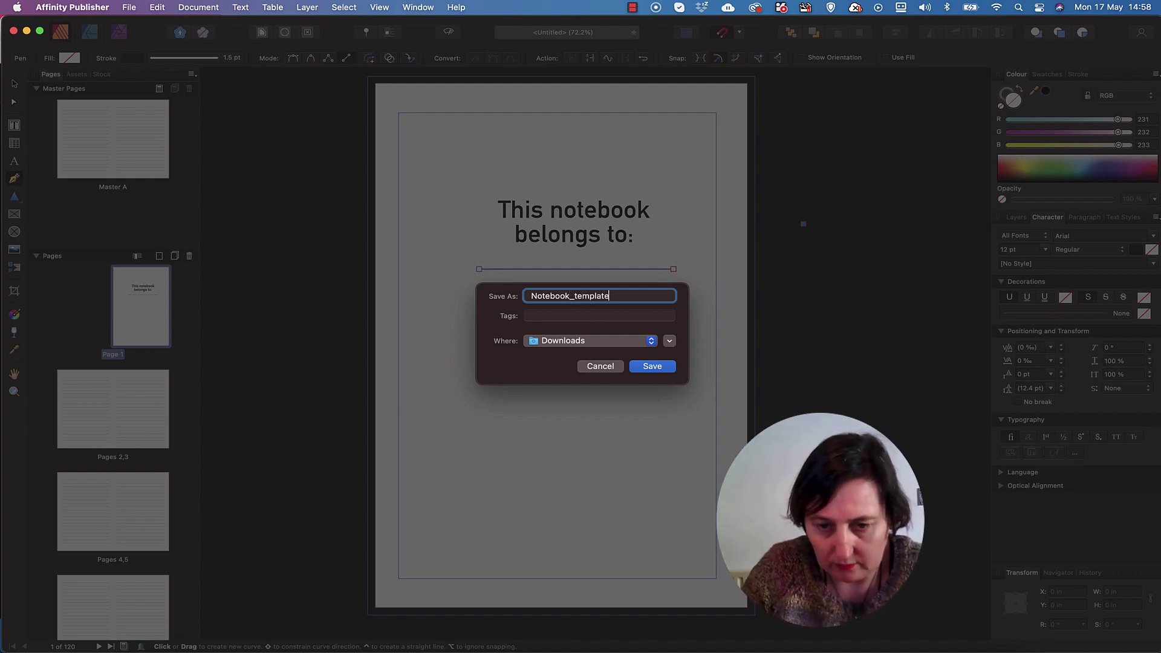
left_click(650, 367)
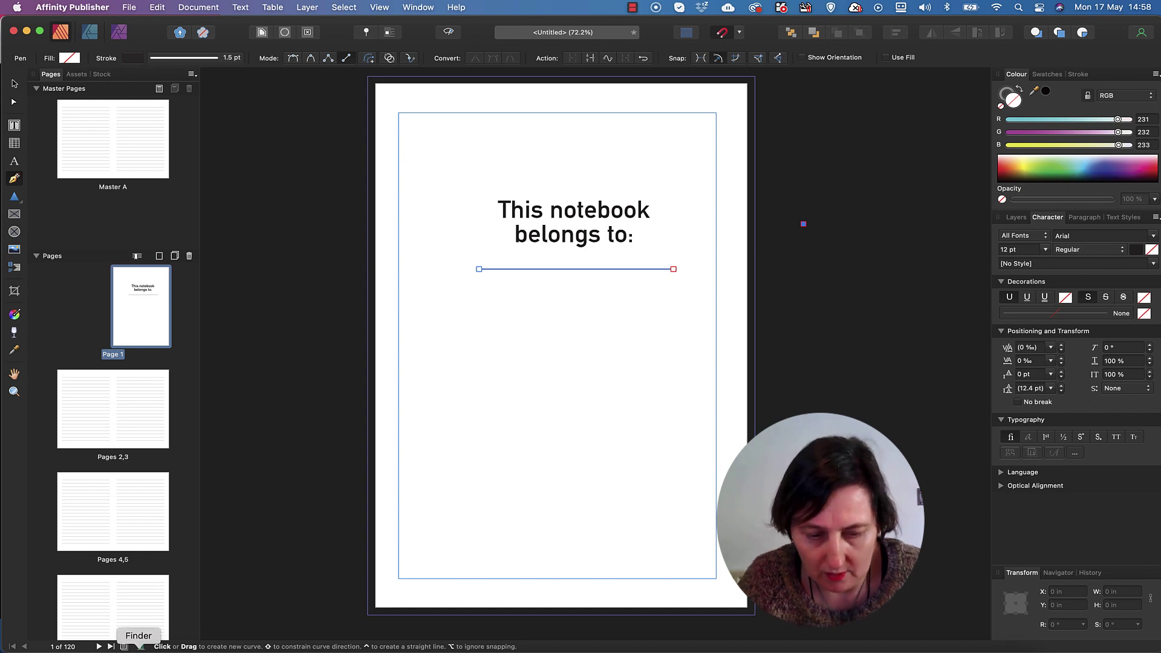
Step: Find Notebook_template.pdf in Finder's Downloads folder and open it in Adobe Acrobat
left_click(139, 646)
scroll(750, 233, "up", 3)
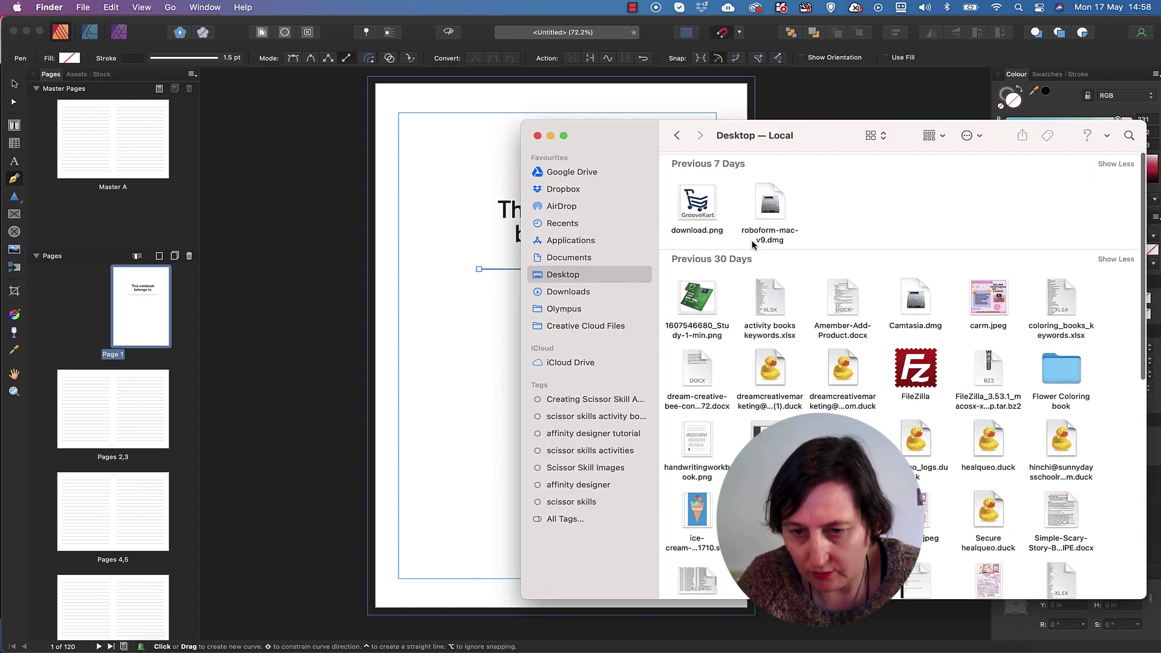
left_click(572, 258)
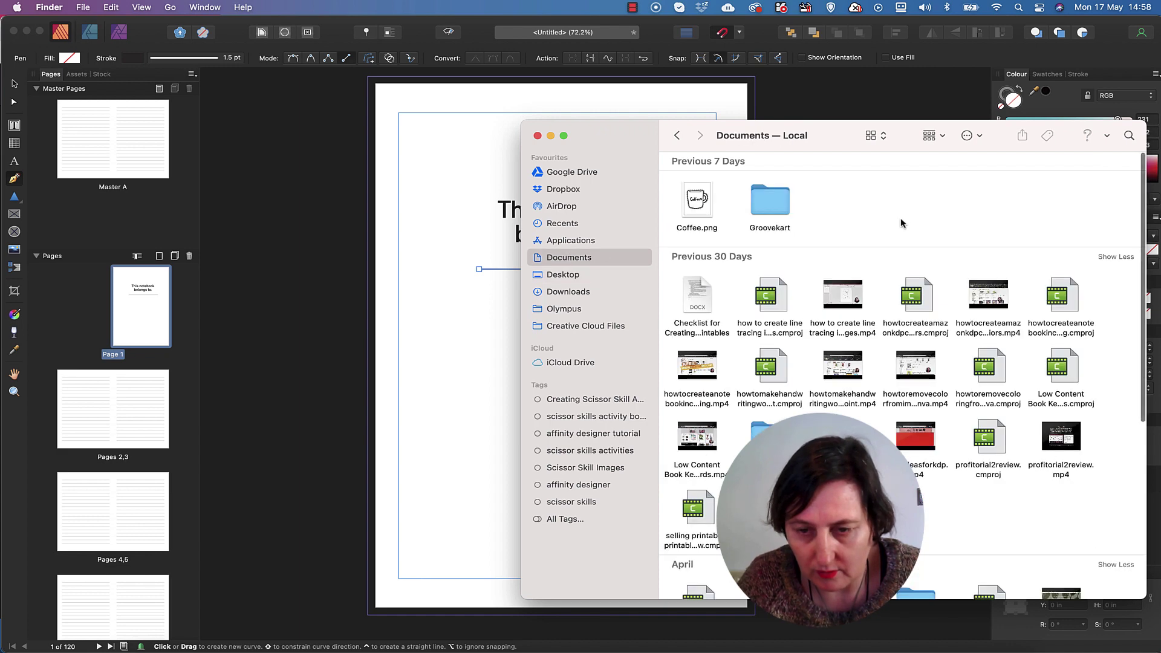
left_click(563, 294)
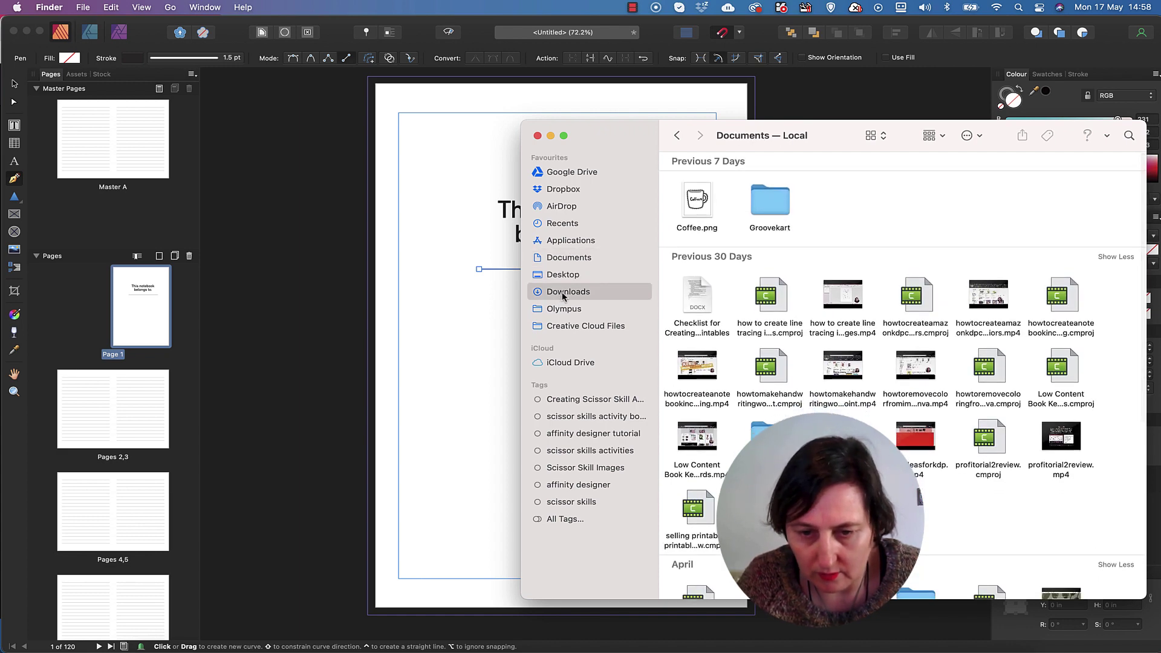
left_click(743, 181)
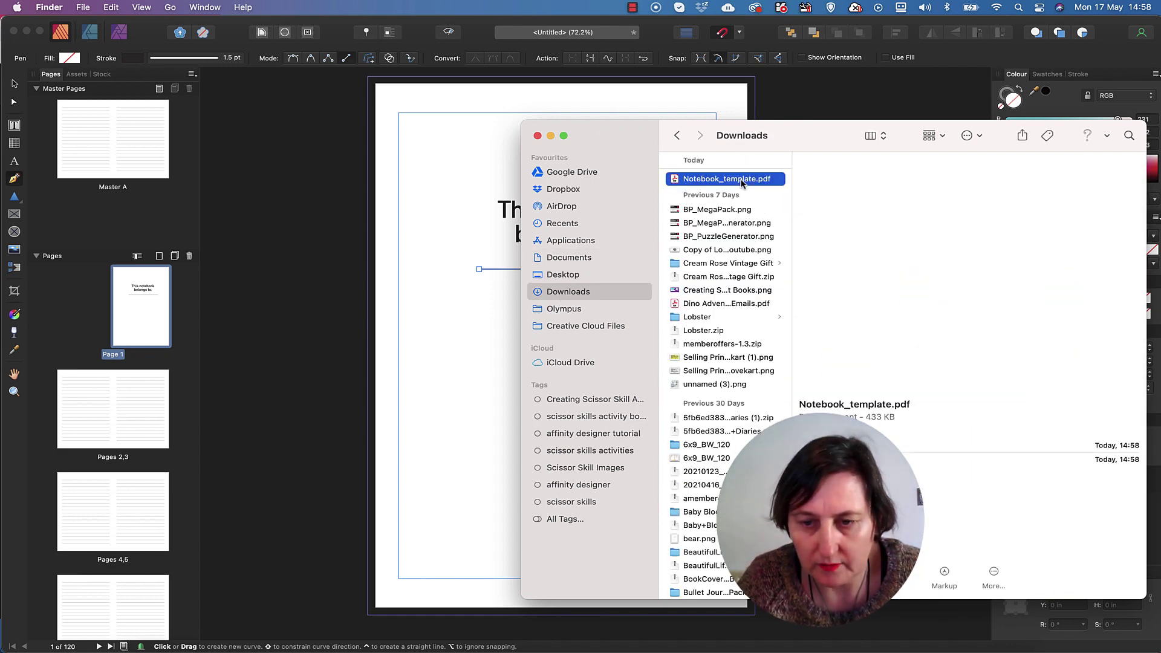
right_click(742, 181)
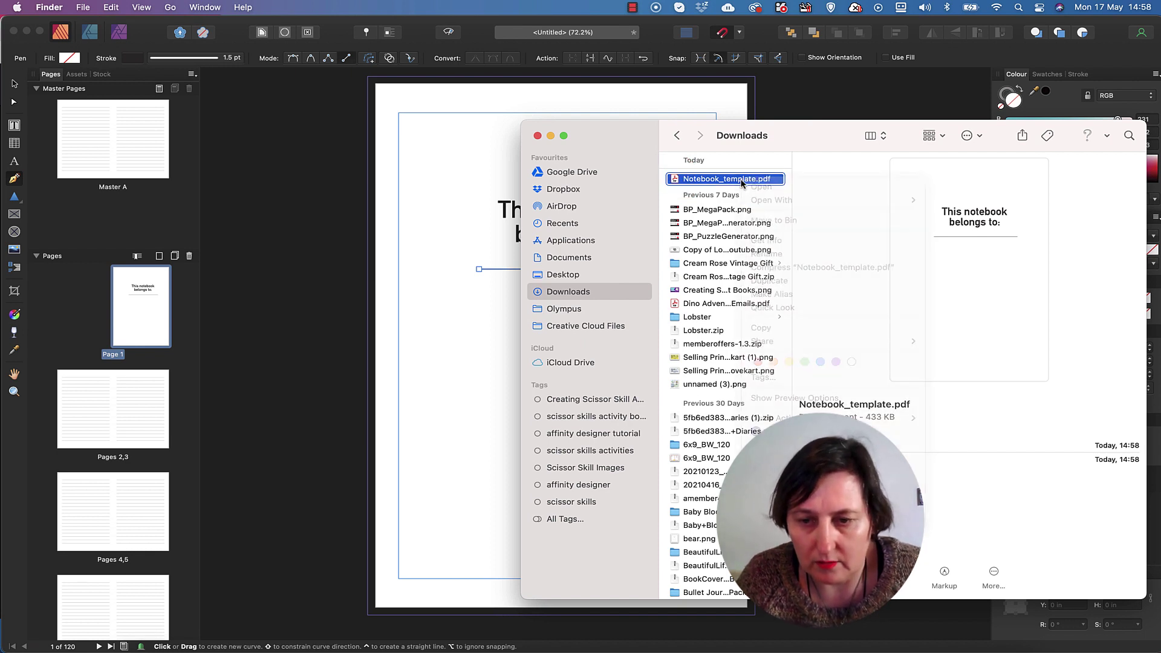
right_click(748, 183)
left_click(791, 189)
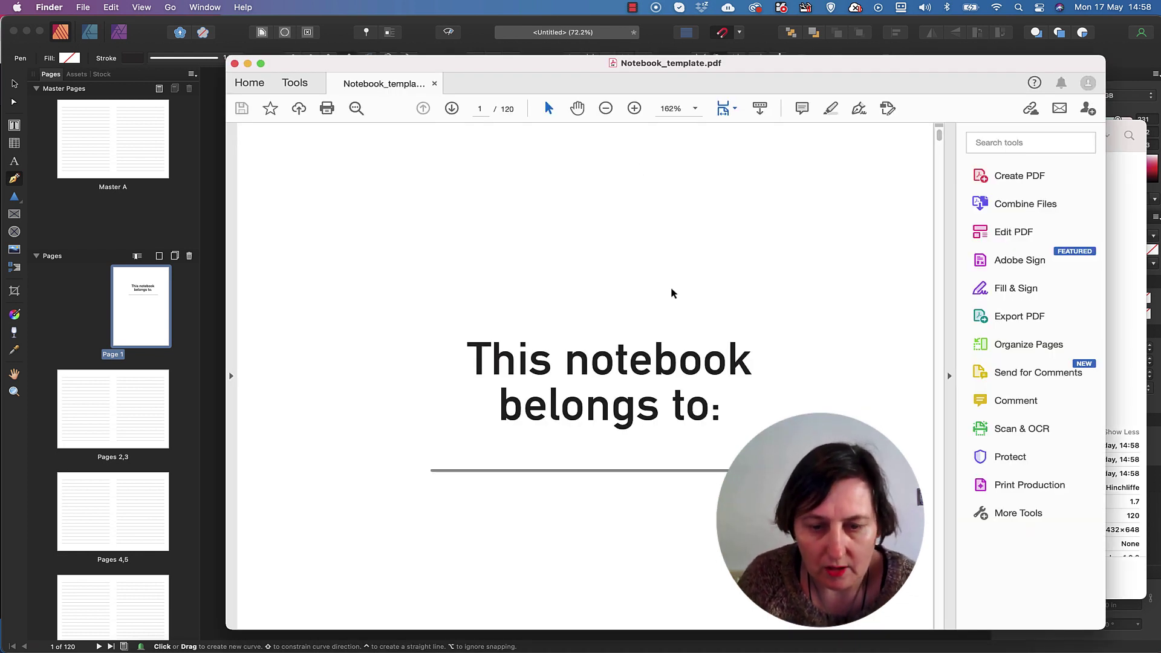
Step: Scroll through the PDF from the title page to page 6 to check the ruled pages
scroll(665, 254, "down", 10)
scroll(655, 219, "down", 5)
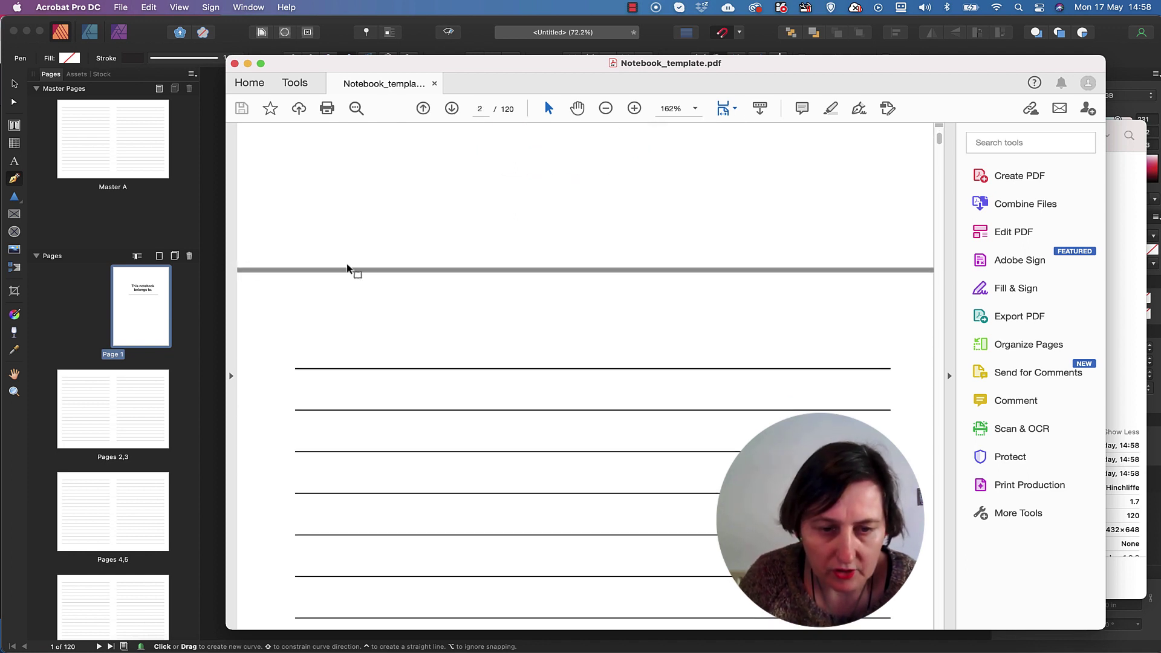
scroll(379, 264, "down", 5)
scroll(281, 411, "down", 15)
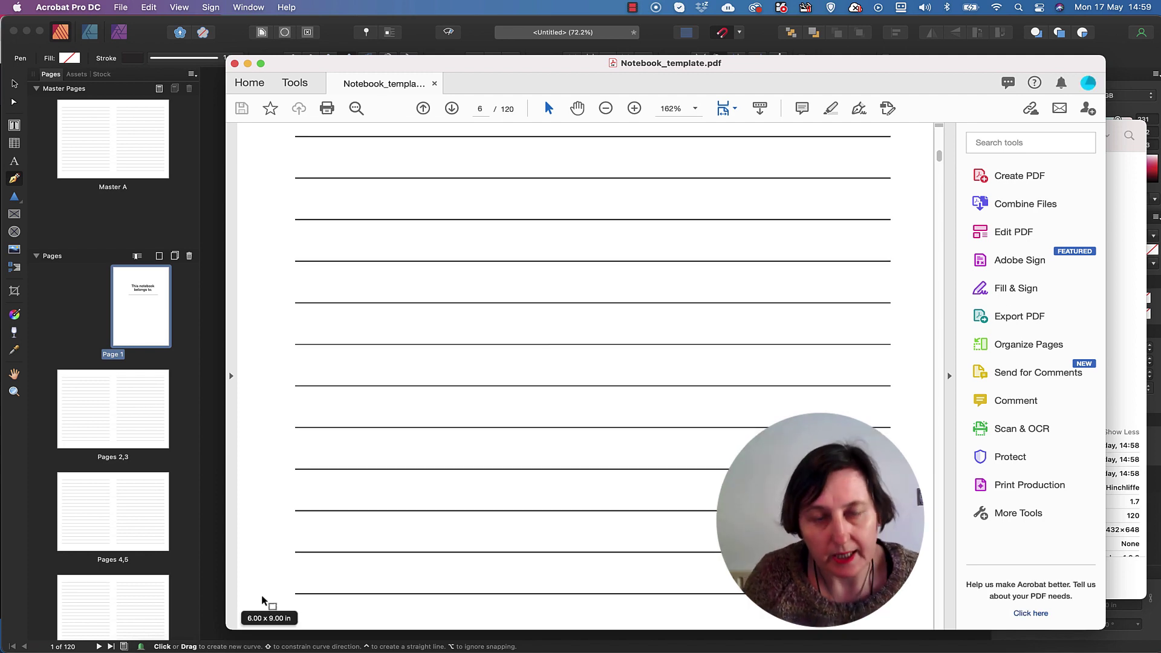
scroll(350, 420, "down", 3)
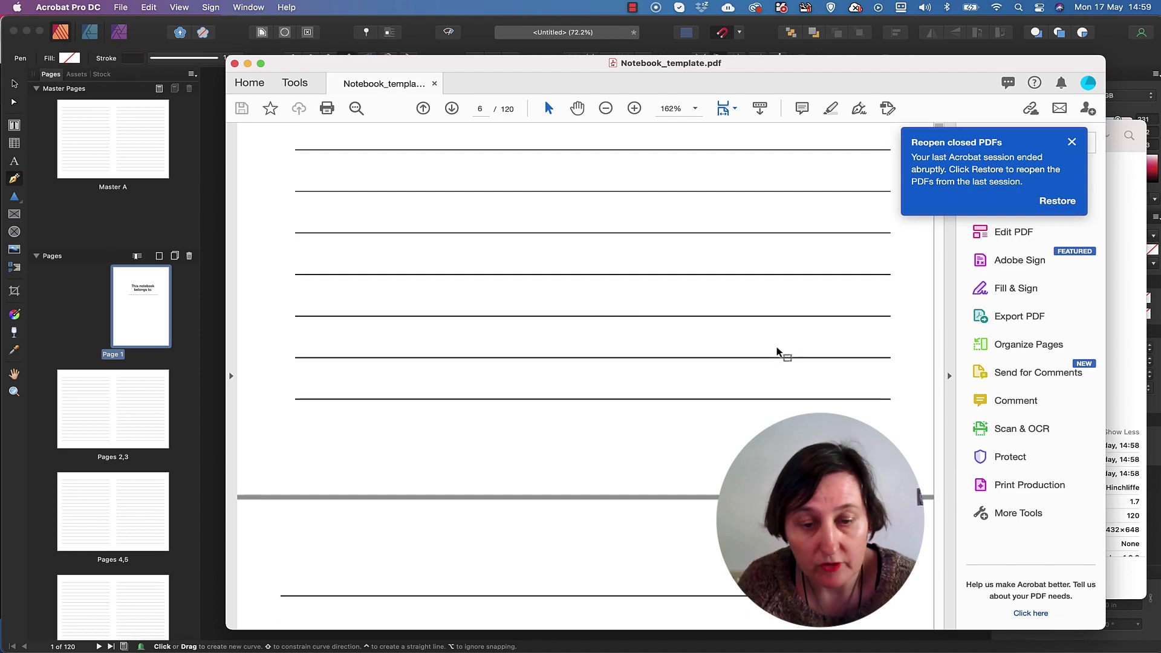
Step: Open the Print Production tools from Acrobat's Tools pane
left_click(1030, 485)
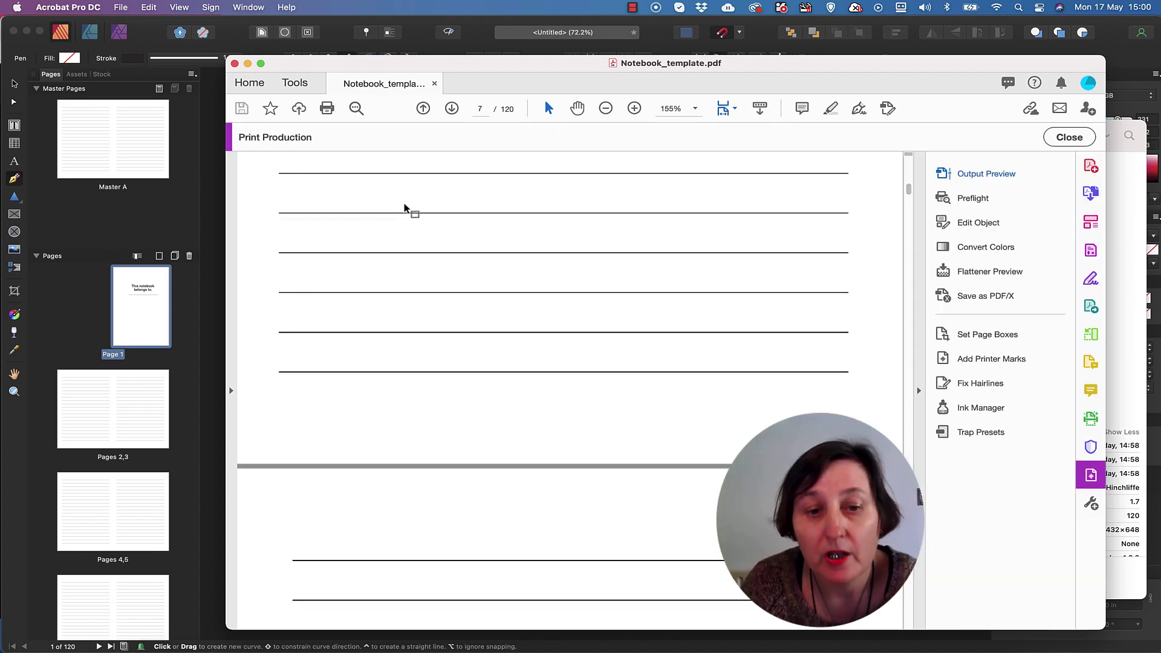